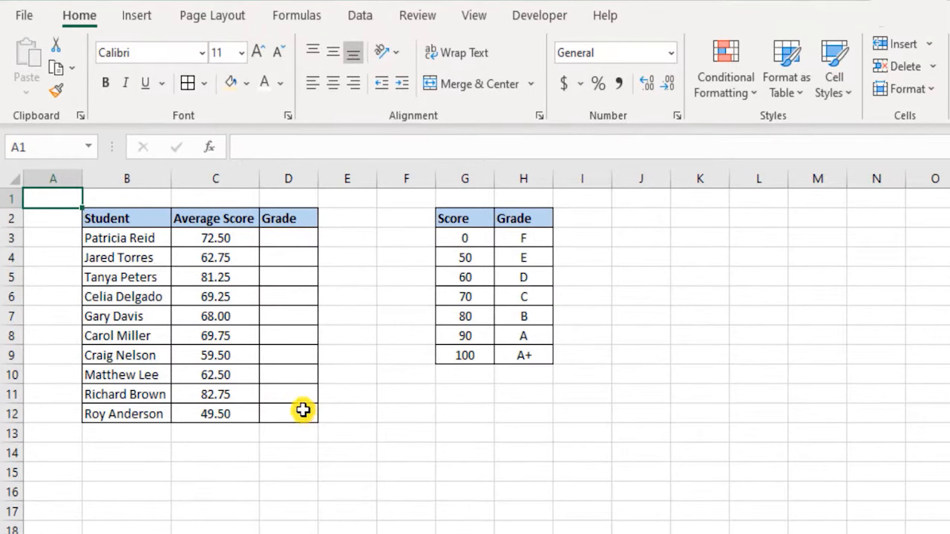
pyautogui.moveTo(290, 233); pyautogui.dragTo(311, 413)
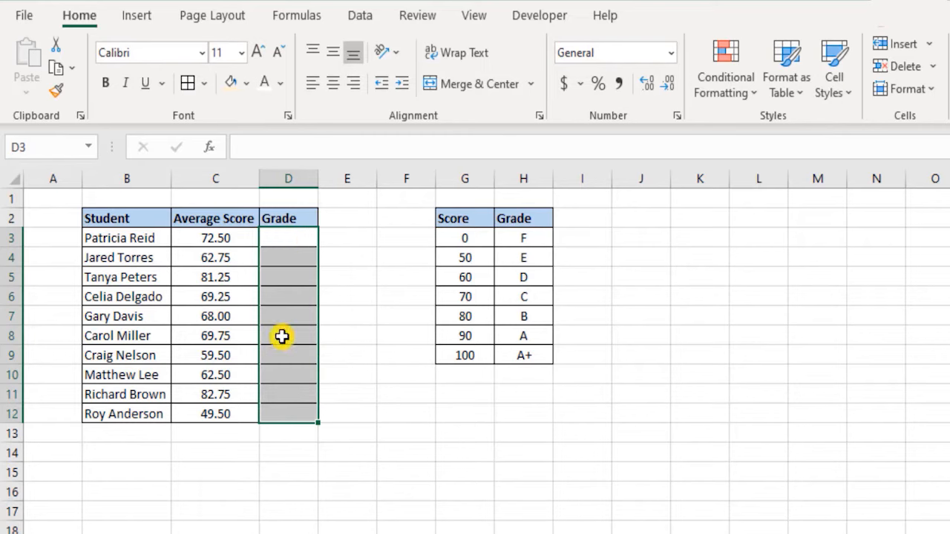
pyautogui.click(290, 236)
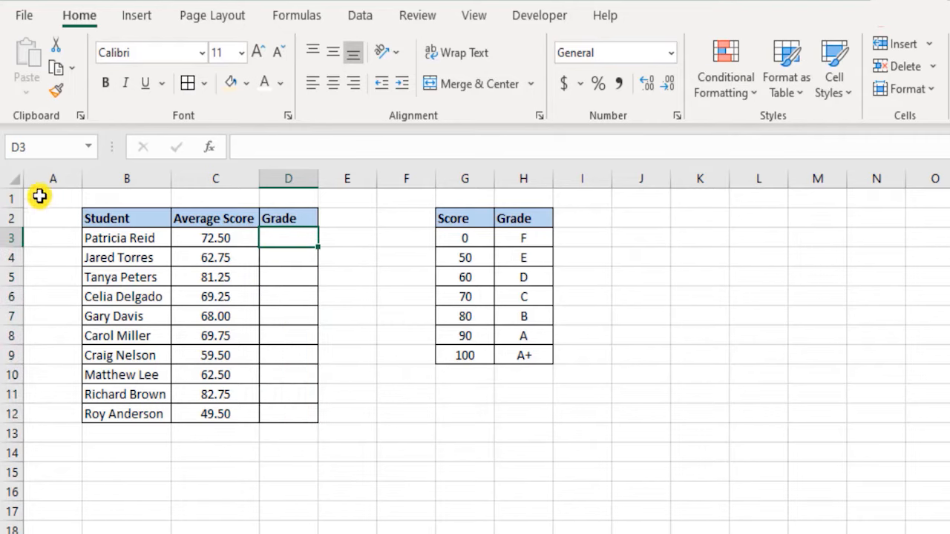
# Enter the label VLOOKUP in cell I14 beneath the score and grade table
pyautogui.click(554, 451)
pyautogui.write('V')
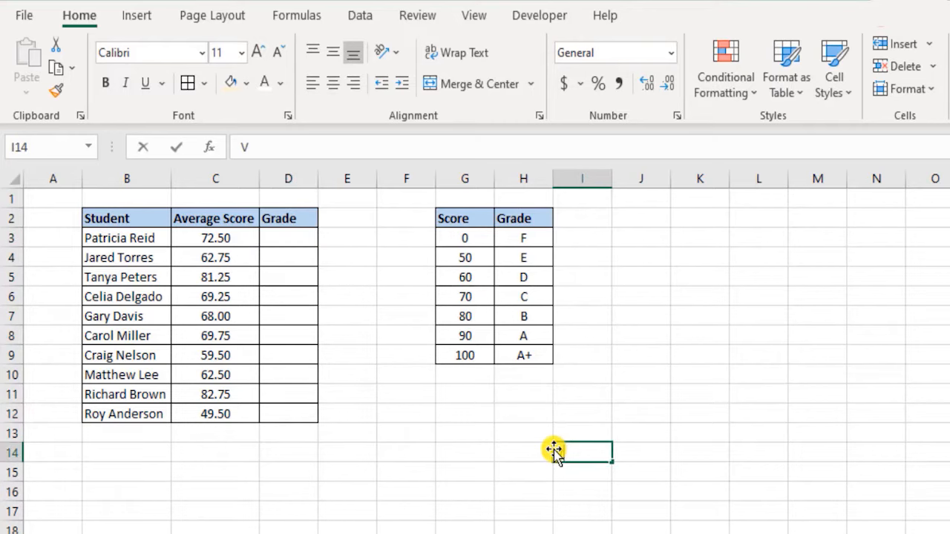
pyautogui.write('LOOKUP')
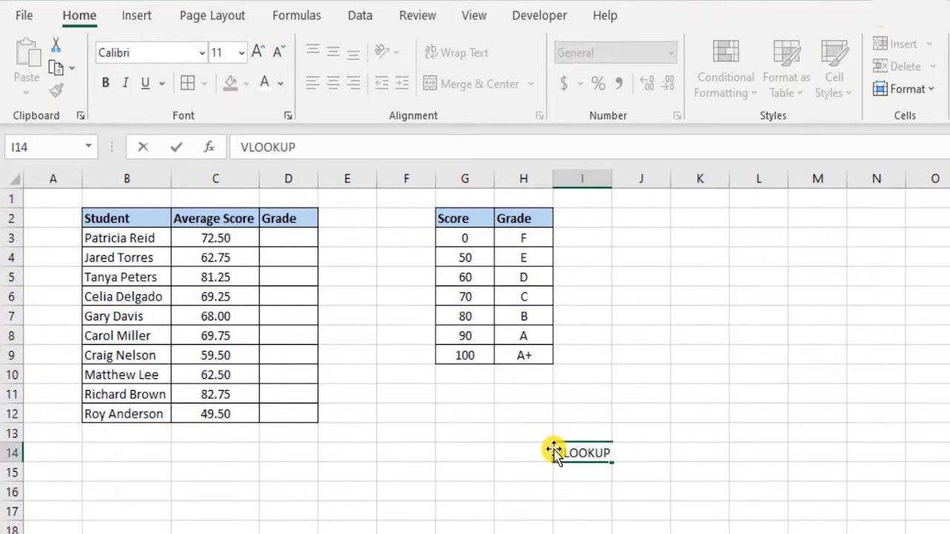
pyautogui.press('Return')
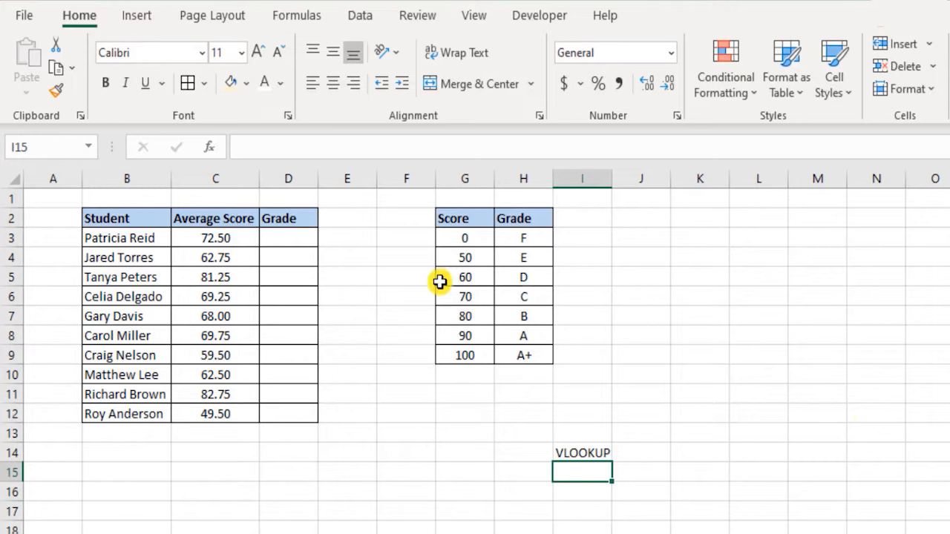
# Copy the score and grade table G2:H9 and paste it transposed starting at cell J3
pyautogui.moveTo(473, 238); pyautogui.dragTo(522, 357)
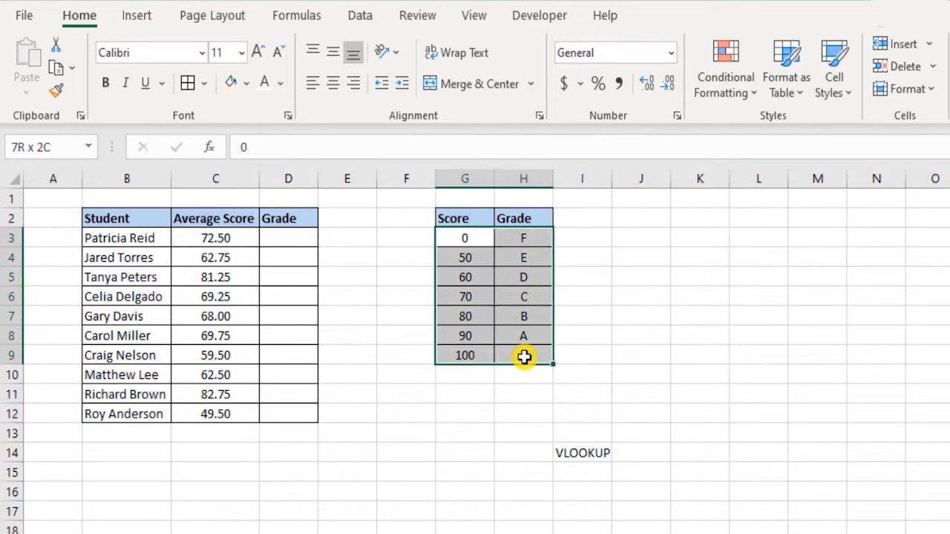
pyautogui.moveTo(524, 357); pyautogui.dragTo(524, 357)
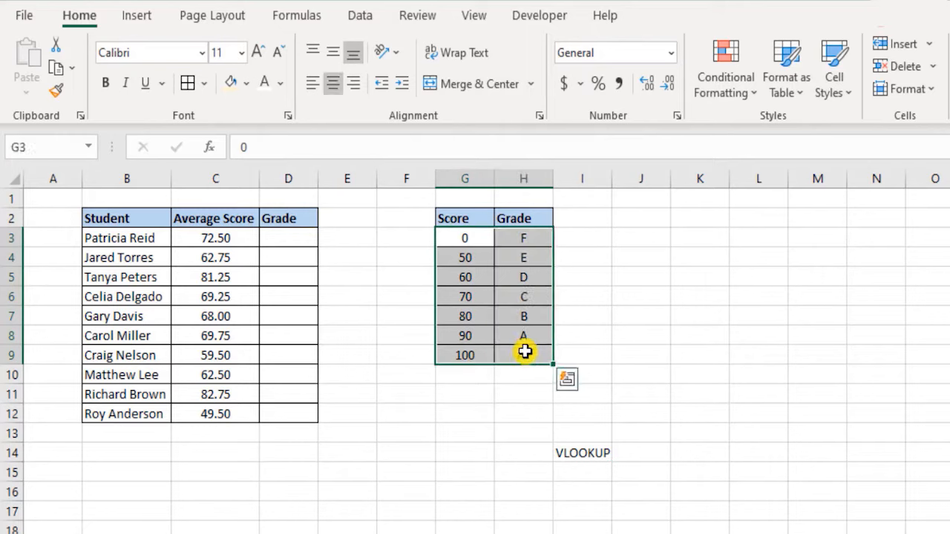
pyautogui.moveTo(473, 219); pyautogui.dragTo(546, 356)
pyautogui.hotkey('ctrl', 'c')
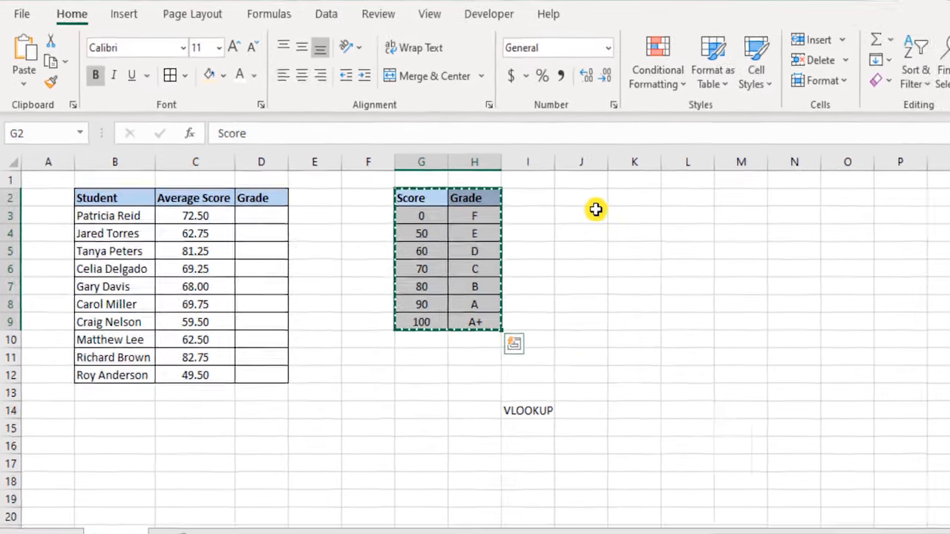
pyautogui.rightClick(596, 210)
pyautogui.click(713, 164)
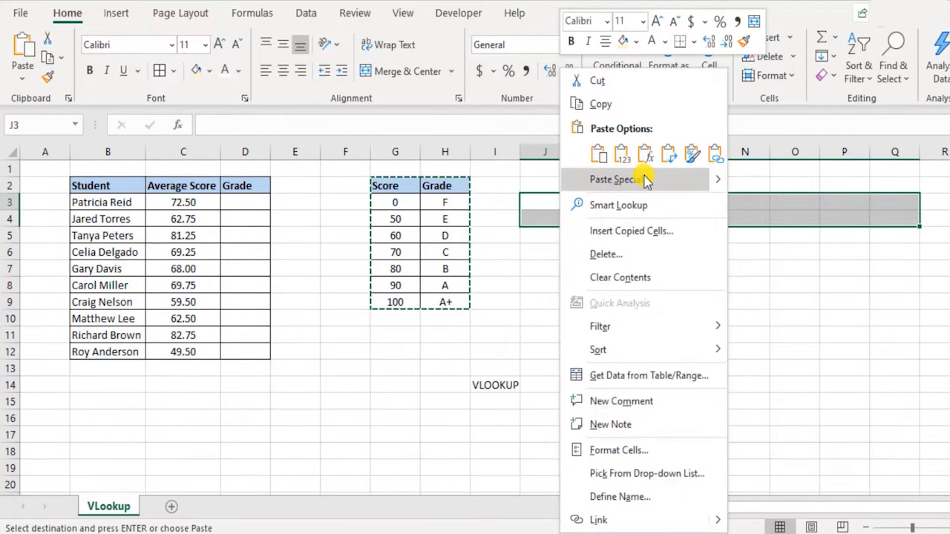
pyautogui.click(644, 179)
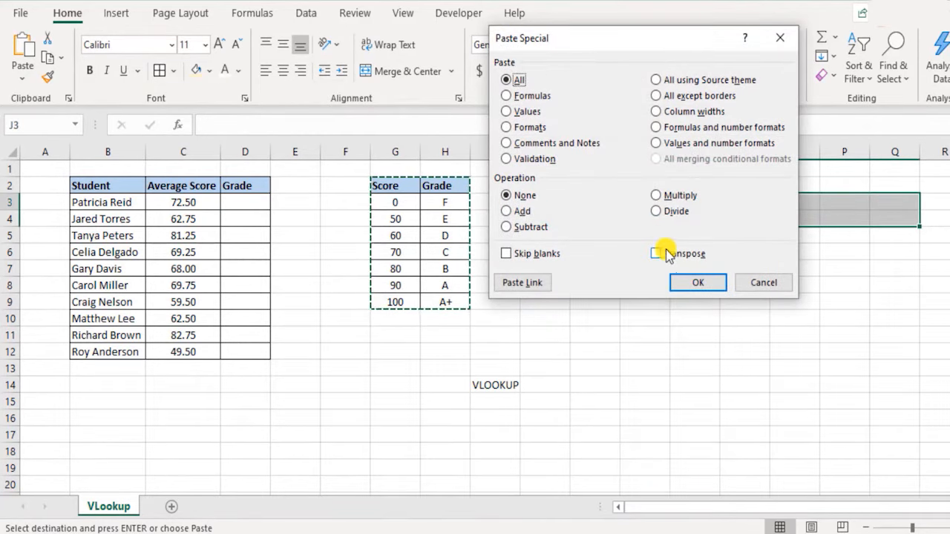
pyautogui.click(658, 254)
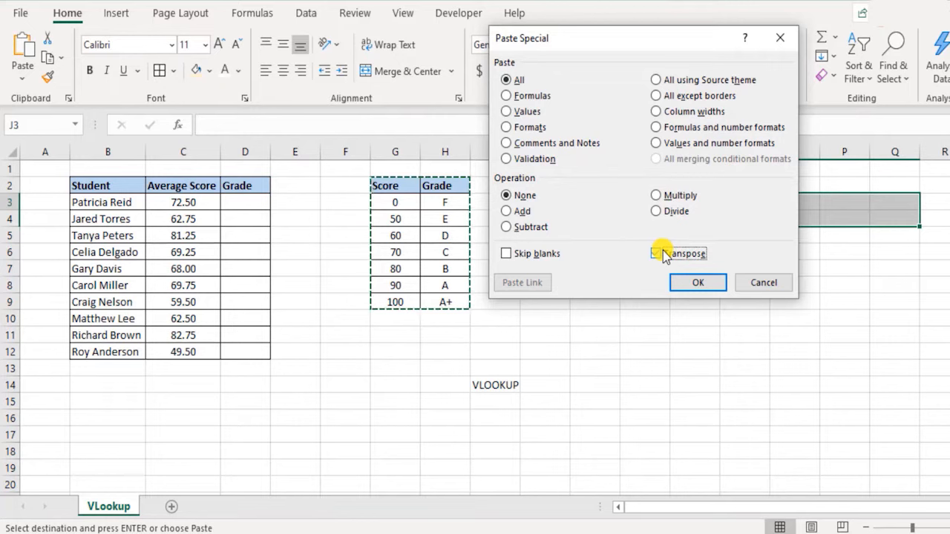
pyautogui.click(698, 283)
pyautogui.click(675, 295)
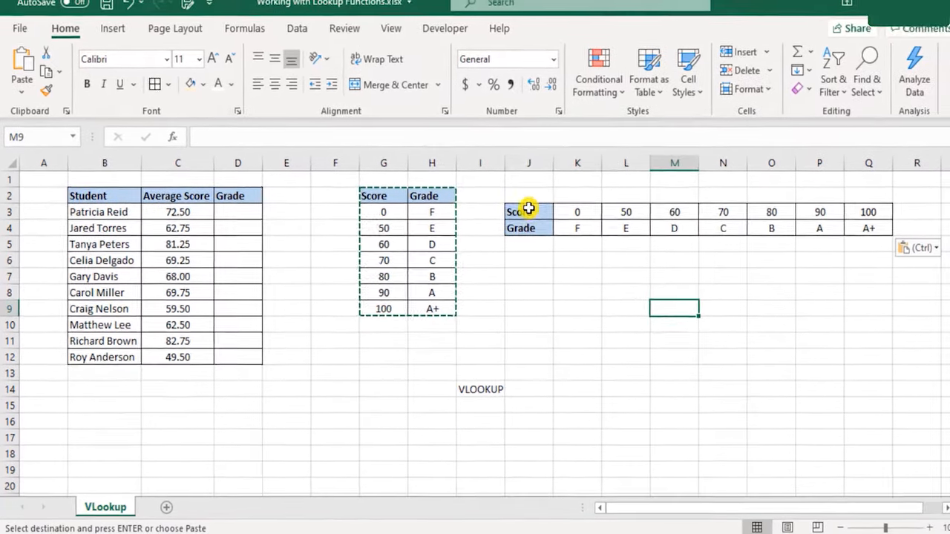
# Enter the label HLOOKUP in cell K14 beneath the horizontal score and grade table
pyautogui.moveTo(544, 207); pyautogui.dragTo(866, 230)
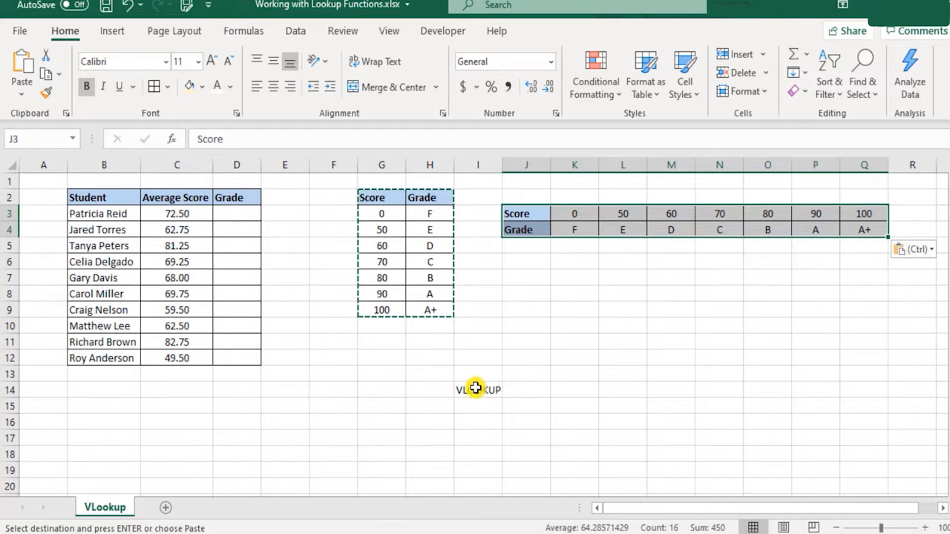
pyautogui.click(595, 391)
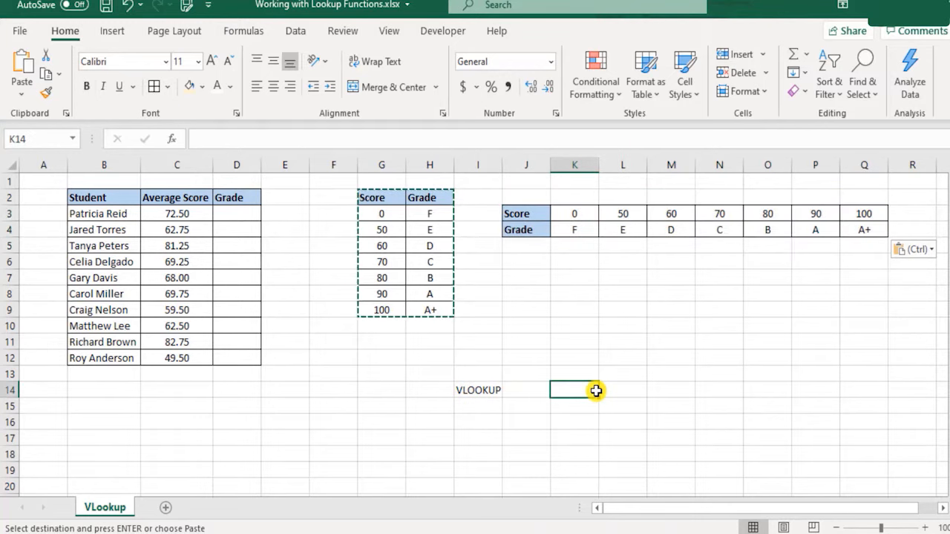
pyautogui.write('HLOOK')
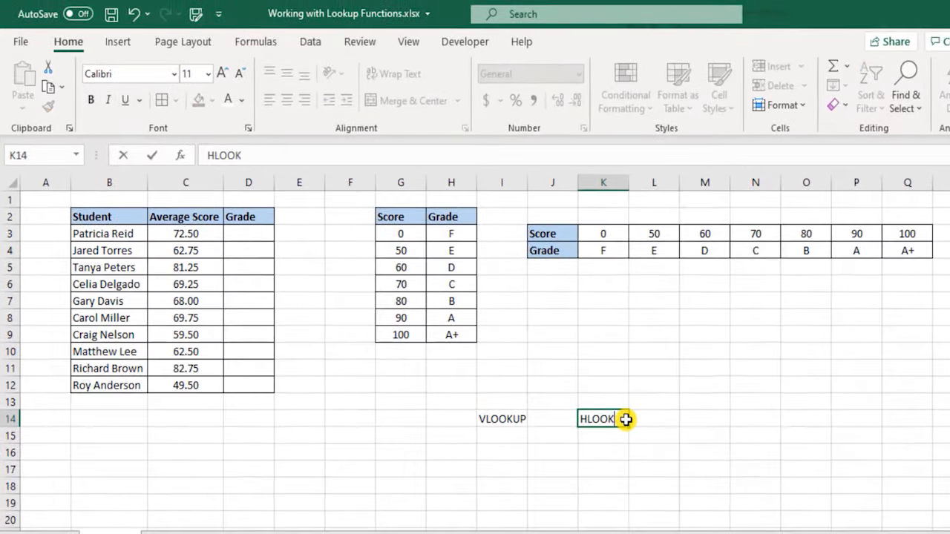
pyautogui.press('Return')
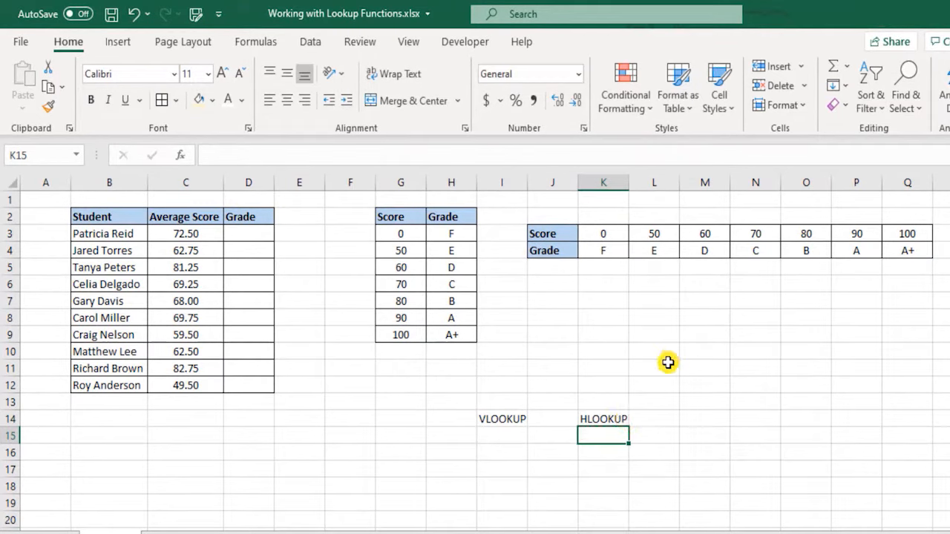
# Undo the HLOOKUP label, the transposed table and the VLOOKUP label
pyautogui.hotkey('ctrl', 'z')
pyautogui.hotkey('ctrl', 'z')
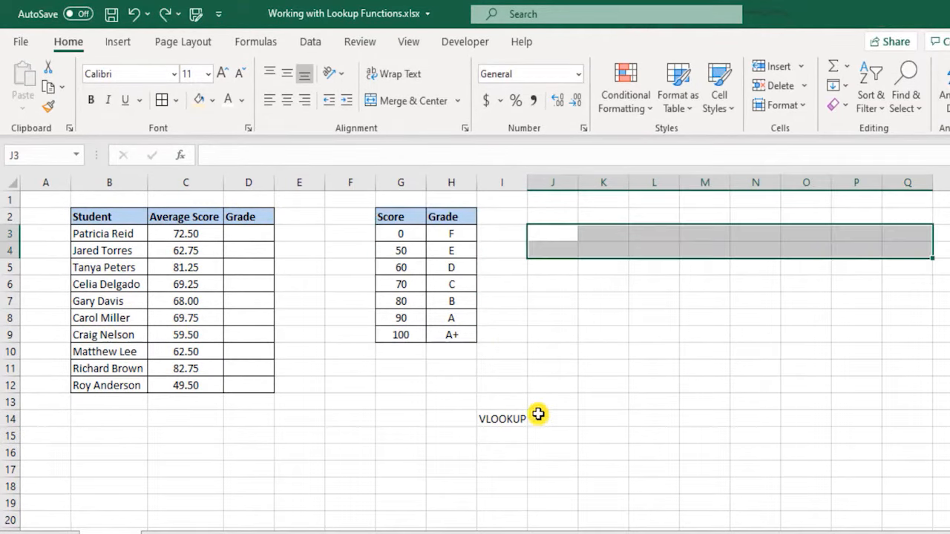
pyautogui.click(514, 417)
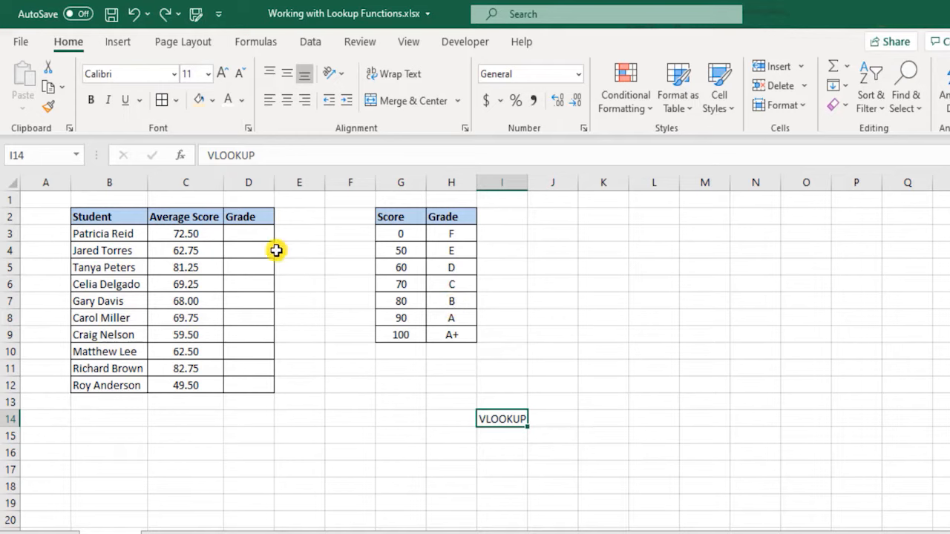
pyautogui.hotkey('ctrl', 'z')
# Start a VLOOKUP formula in D3 with C3 as the lookup value and G3:H9 as the table array
pyautogui.click(262, 234)
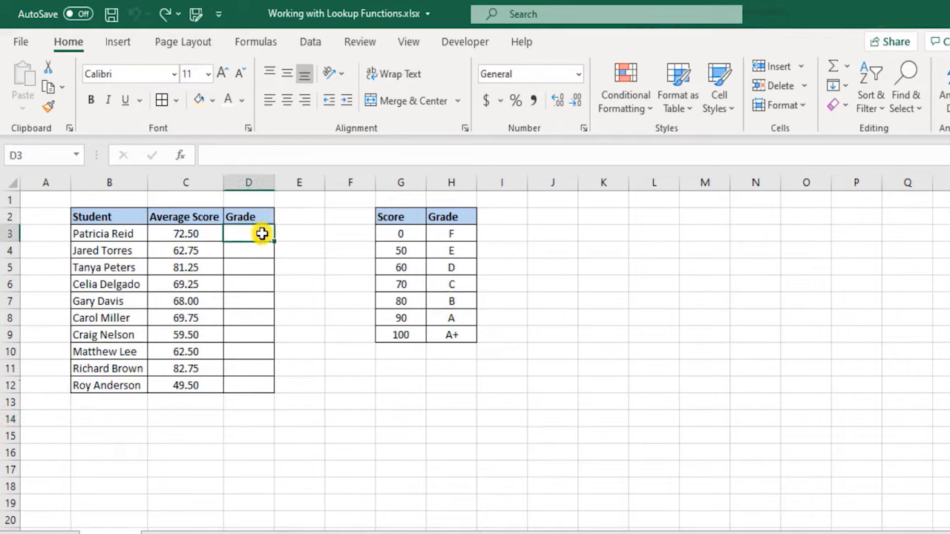
pyautogui.write('=vl')
pyautogui.press('Tab')
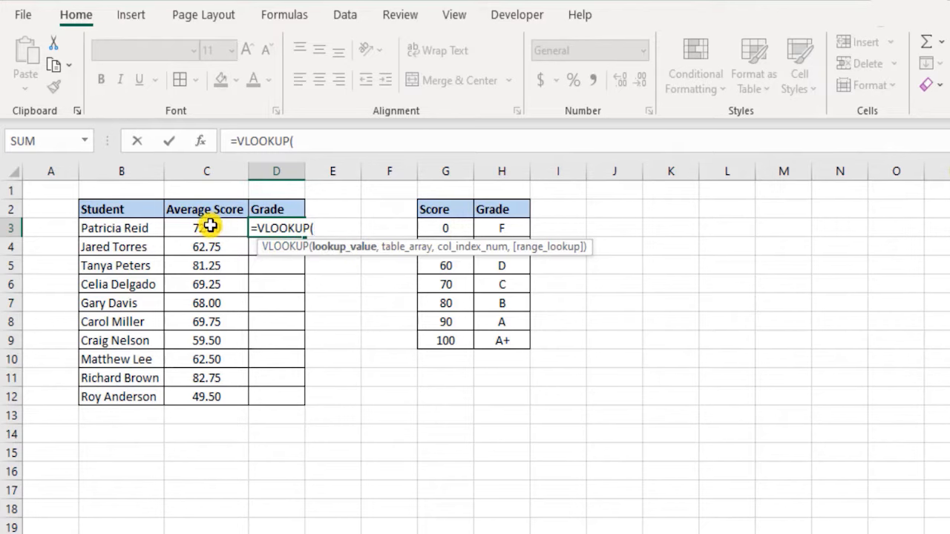
pyautogui.click(233, 228)
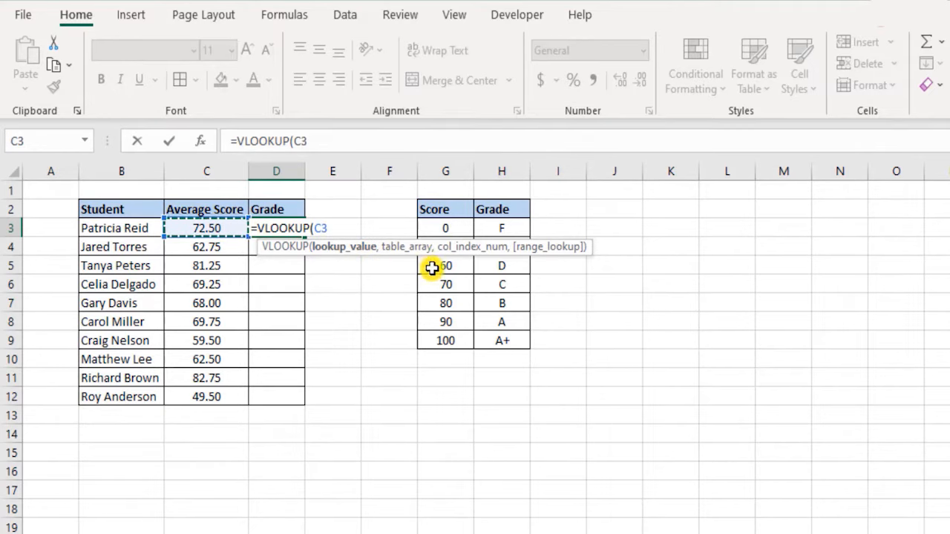
pyautogui.write(',')
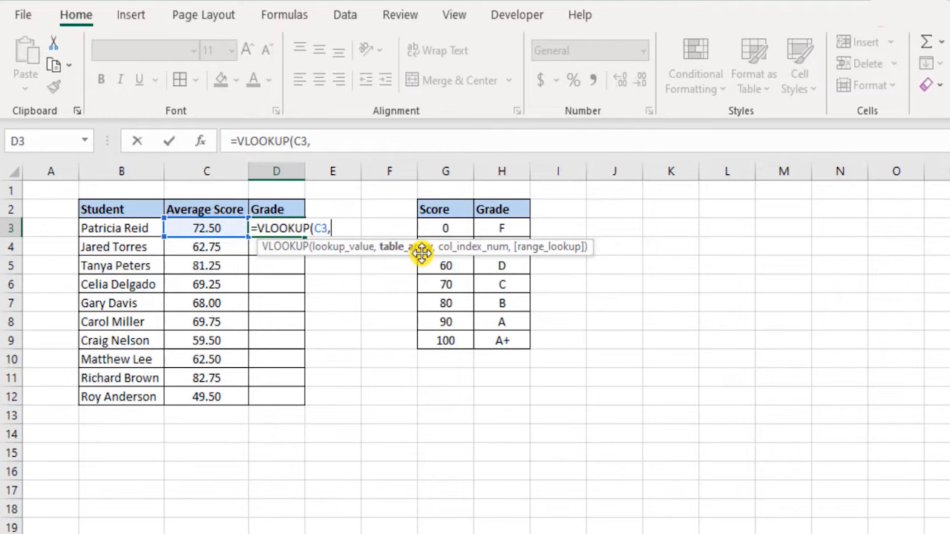
pyautogui.moveTo(447, 228); pyautogui.dragTo(511, 339)
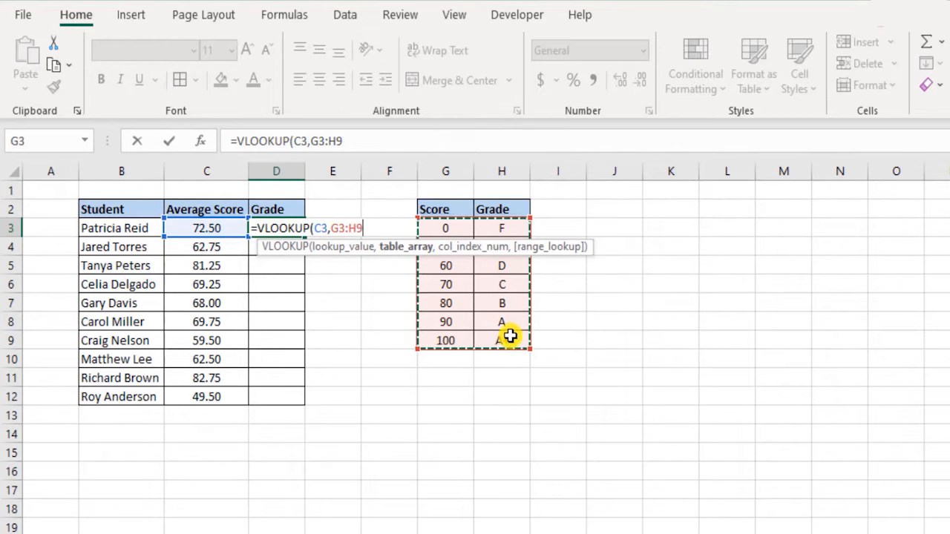
pyautogui.write(',')
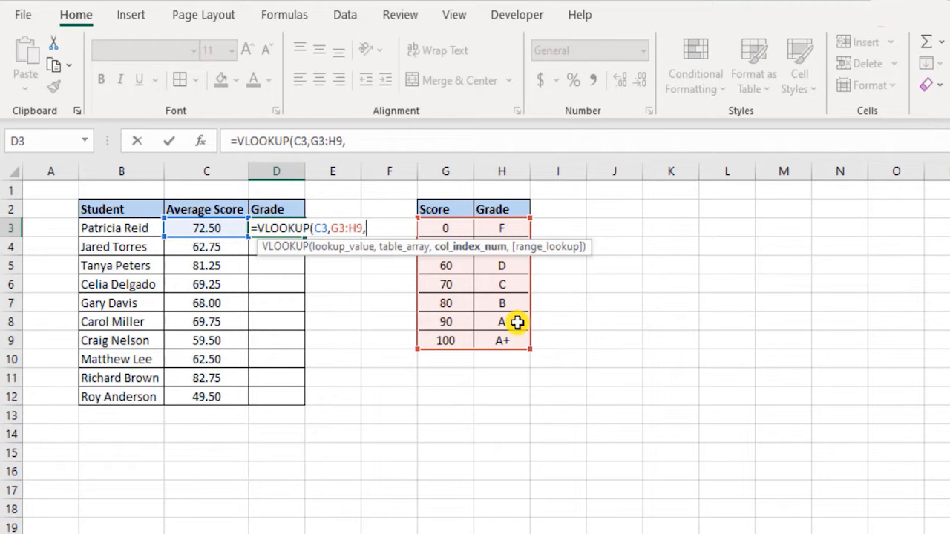
# Complete the VLOOKUP formula in D3 with column index 2 and FALSE for an exact match
pyautogui.write(',')
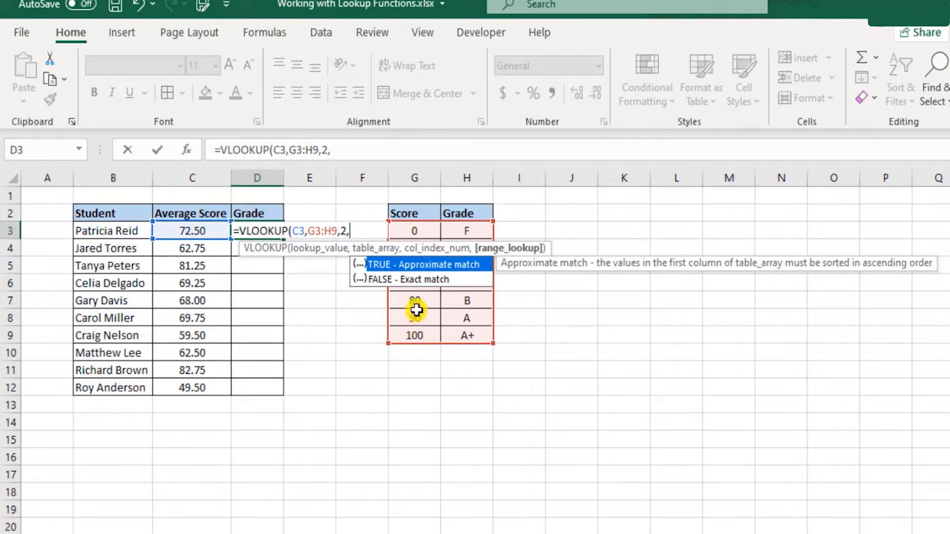
pyautogui.click(416, 282)
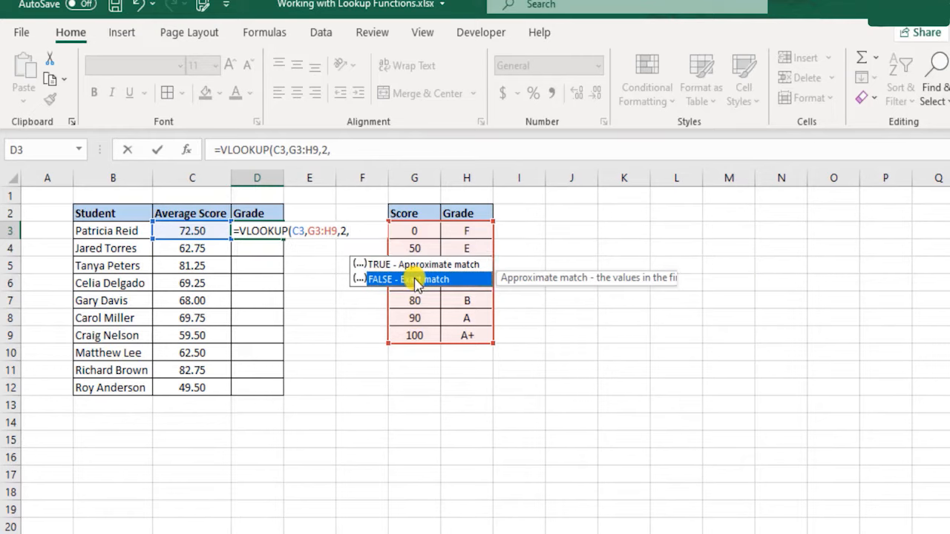
pyautogui.doubleClick(417, 282)
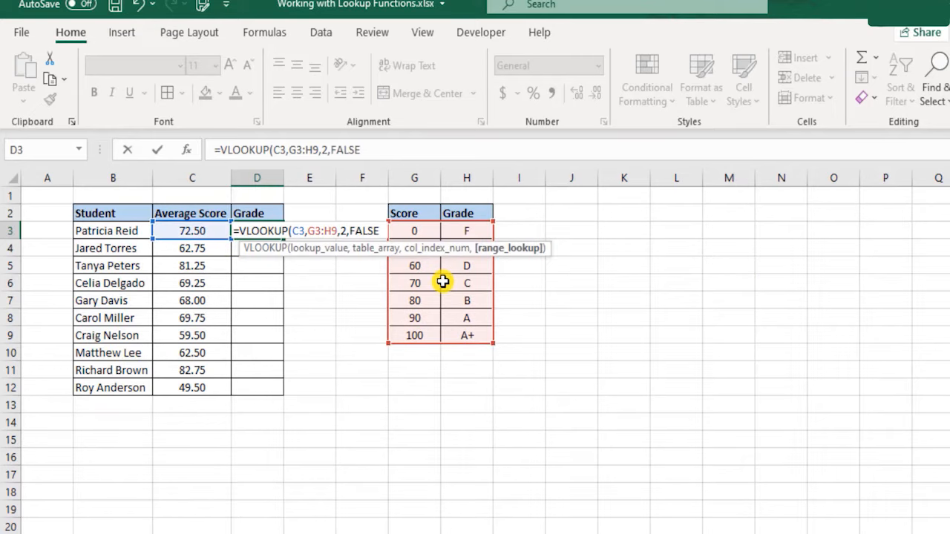
pyautogui.write(')')
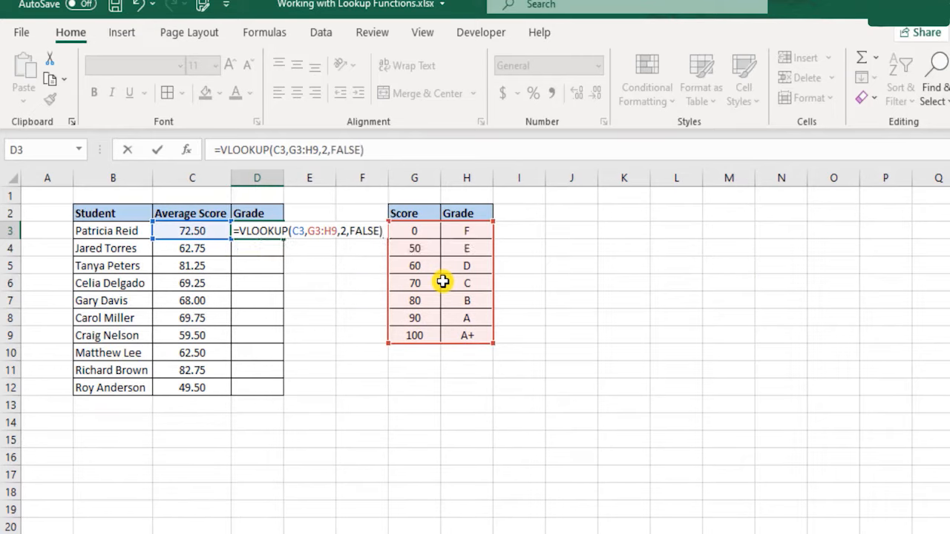
pyautogui.press('Return')
pyautogui.press('Up')
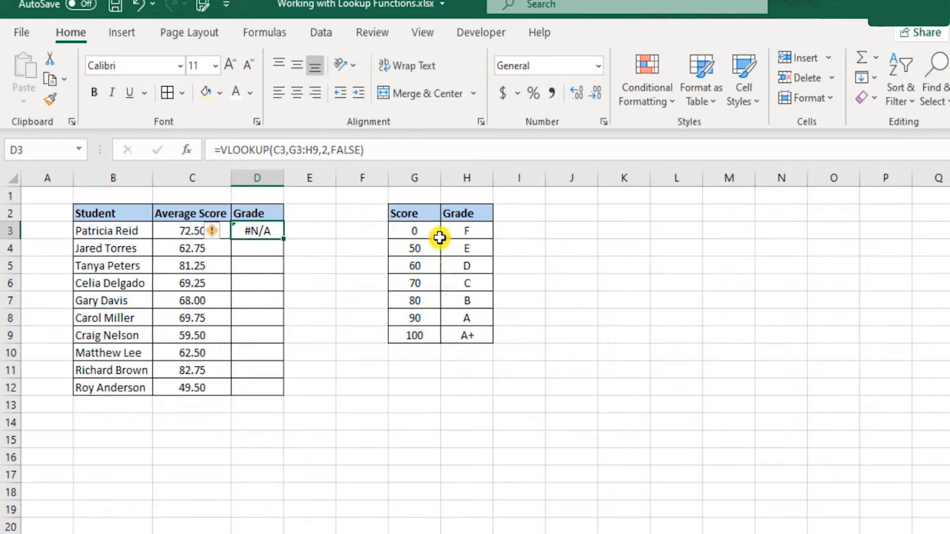
# Test the exact match by setting the score in G6 to 72.5, and undo that change
pyautogui.moveTo(429, 231); pyautogui.dragTo(439, 343)
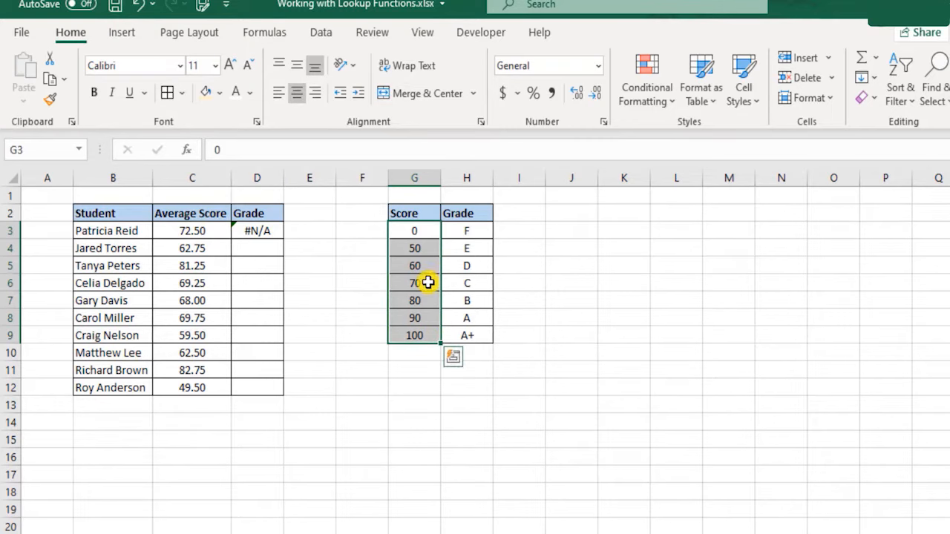
pyautogui.click(428, 283)
pyautogui.write('72.5')
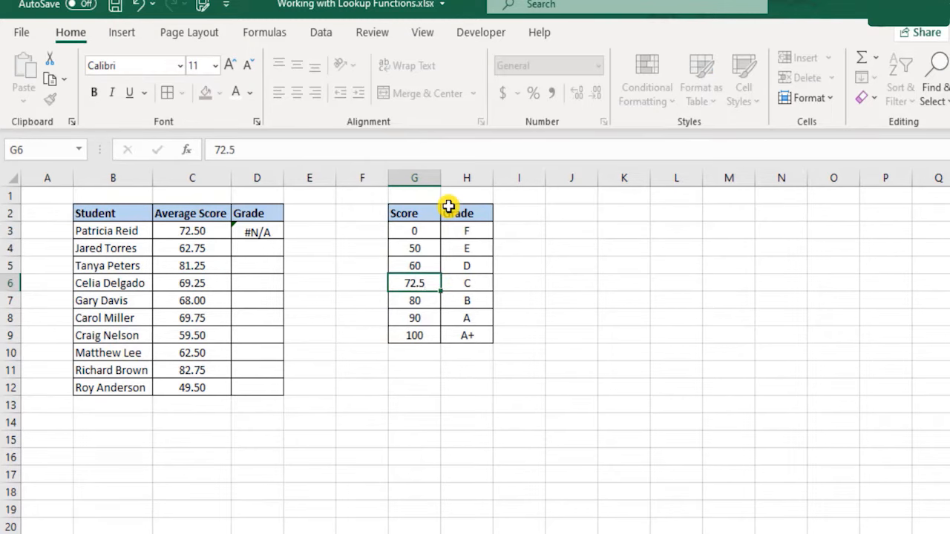
pyautogui.press('Return')
pyautogui.press('Up')
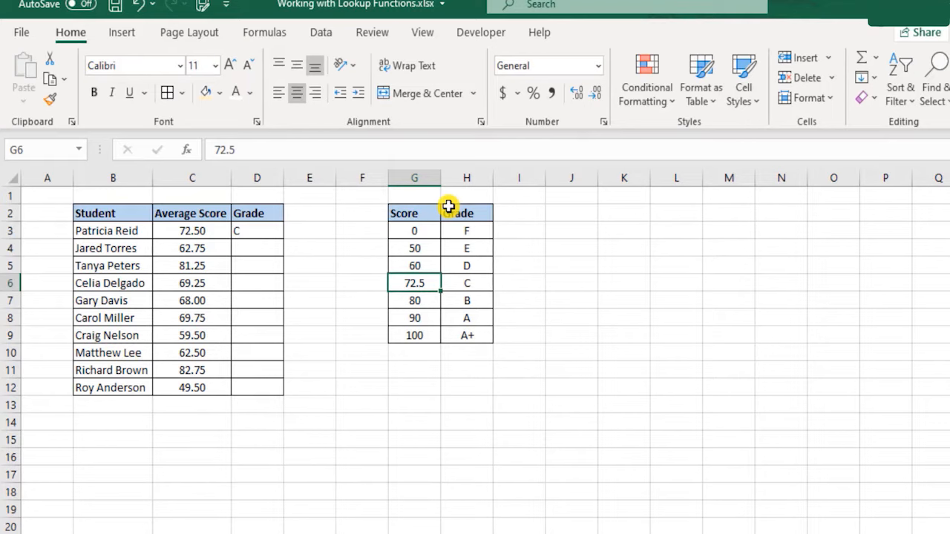
pyautogui.hotkey('ctrl', 'z')
# Change the range lookup argument of the VLOOKUP formula in D3 to TRUE for an approximate match
pyautogui.click(266, 226)
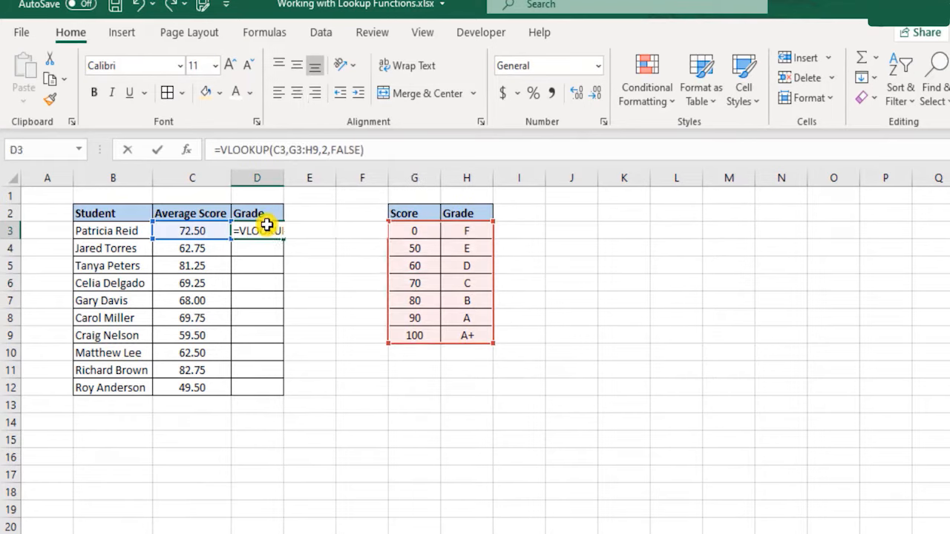
pyautogui.doubleClick(266, 227)
pyautogui.doubleClick(362, 231)
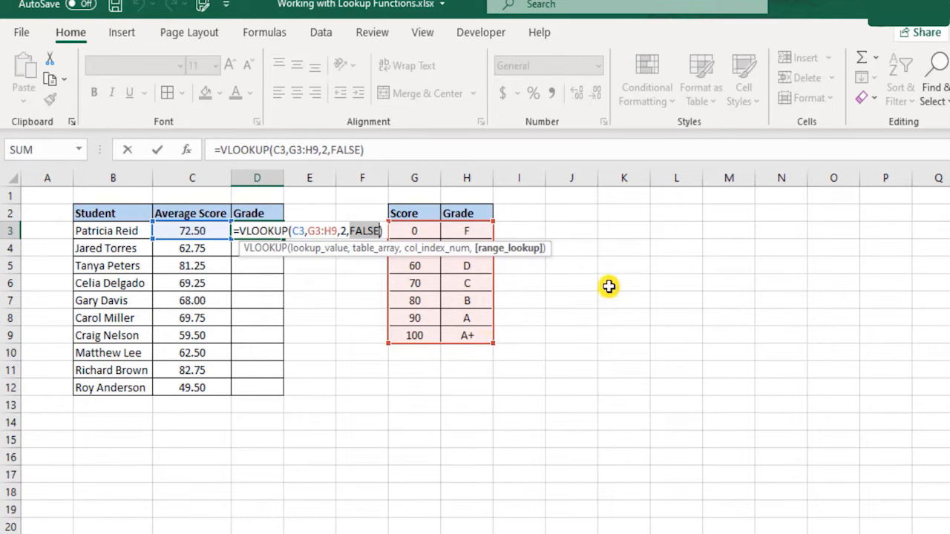
pyautogui.press('BackSpace')
pyautogui.press('Down')
pyautogui.press('Up')
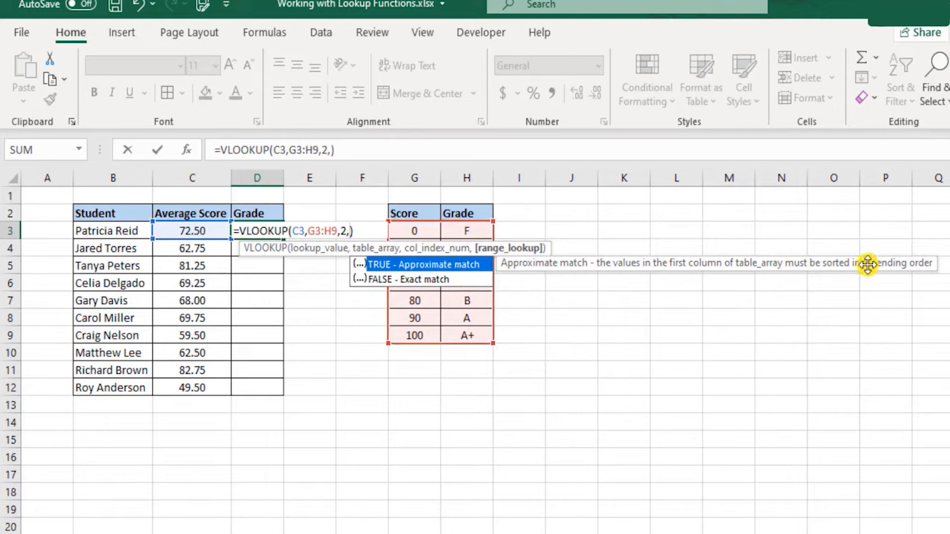
pyautogui.press('Tab')
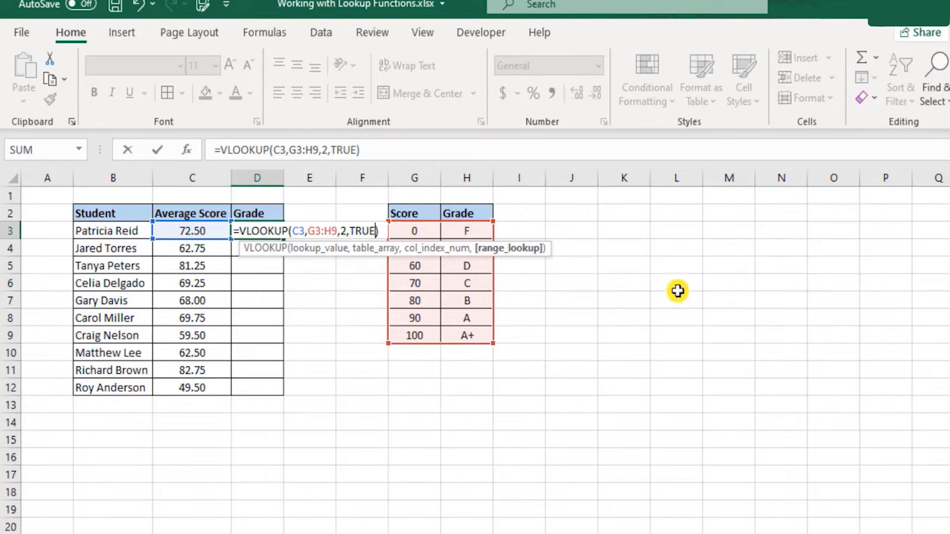
pyautogui.press('Return')
pyautogui.press('Up')
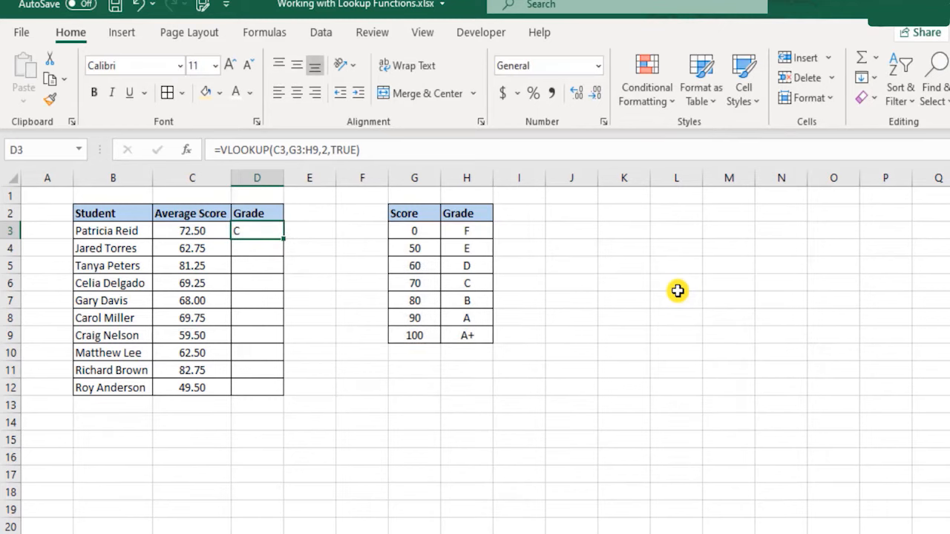
# Review the VLOOKUP formula in D3 and the sort order of the scores in G3:G9
pyautogui.doubleClick(260, 232)
pyautogui.press('Escape')
pyautogui.moveTo(412, 235); pyautogui.dragTo(451, 333)
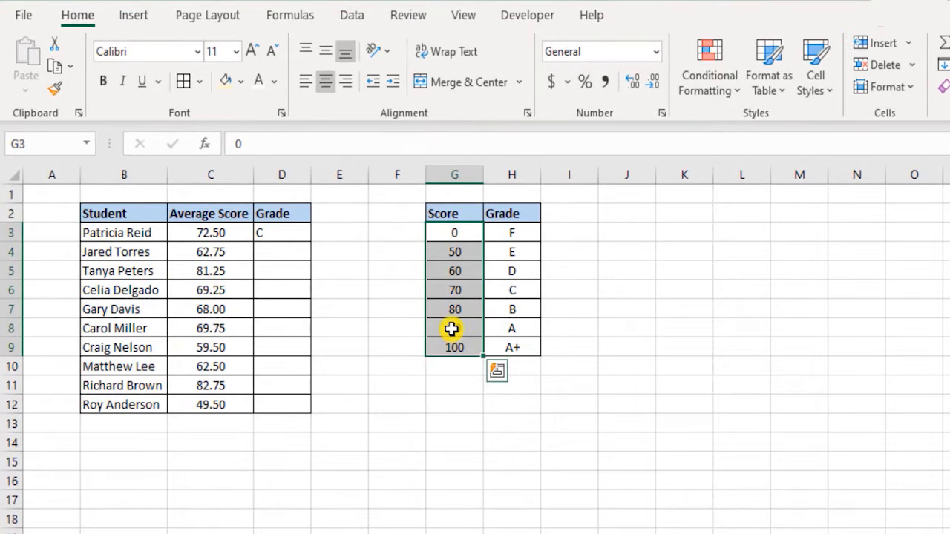
pyautogui.moveTo(514, 233); pyautogui.dragTo(525, 354)
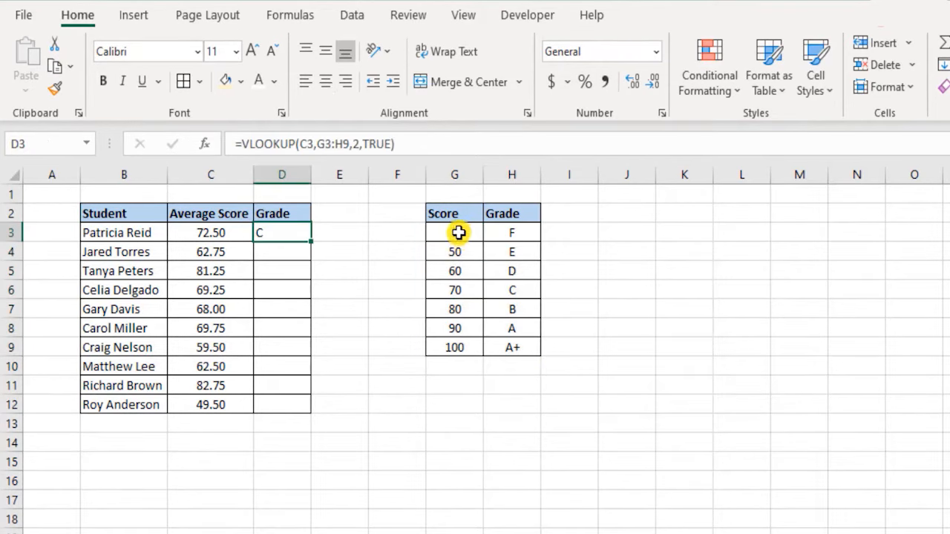
pyautogui.moveTo(459, 233); pyautogui.dragTo(462, 343)
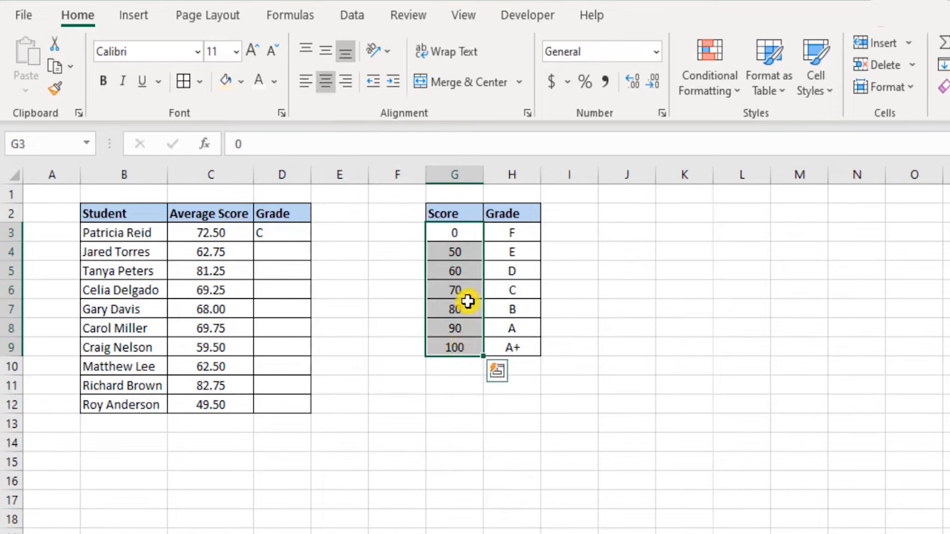
# Test the approximate match with unsorted scores by setting G3:G9 to 80, 60, 70, 50, 40, 100 and 90
pyautogui.click(472, 253)
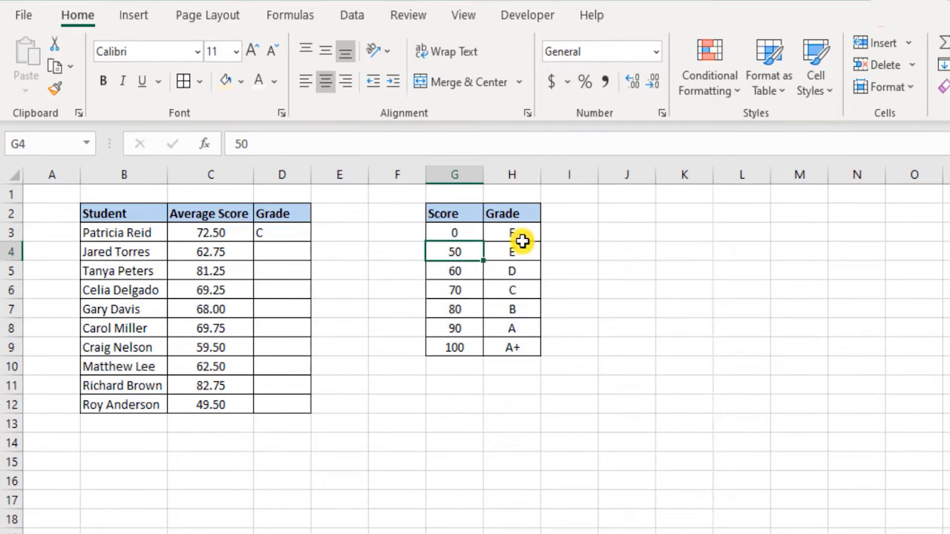
pyautogui.press('Up')
pyautogui.write('80')
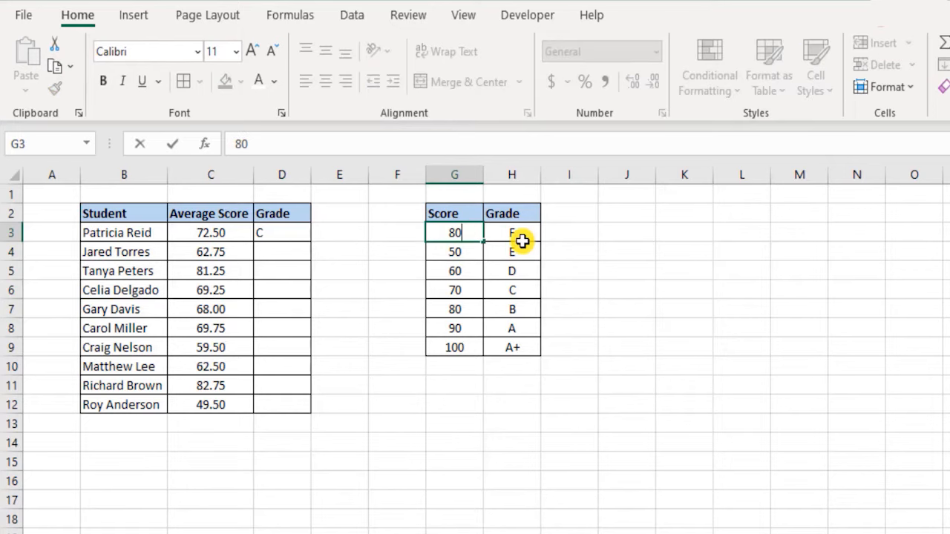
pyautogui.press('Return')
pyautogui.write('60')
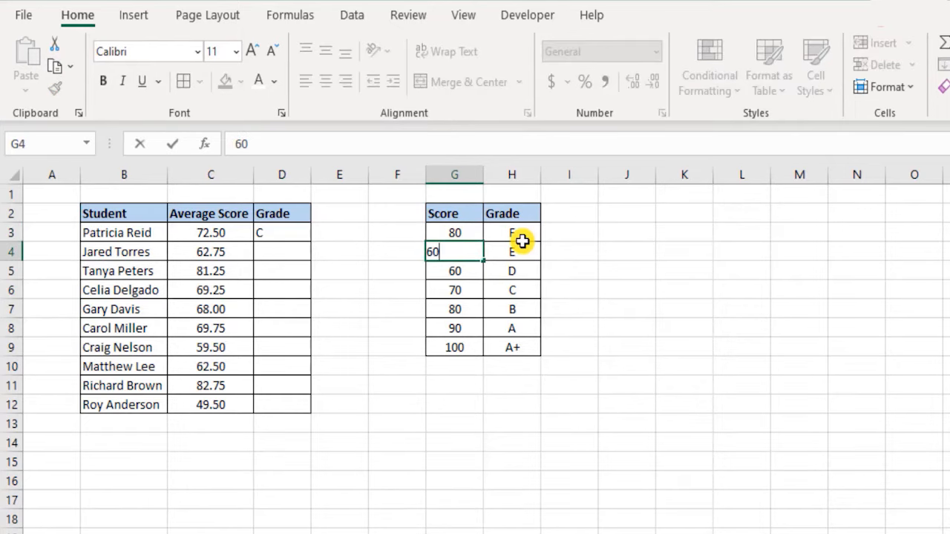
pyautogui.press('Return')
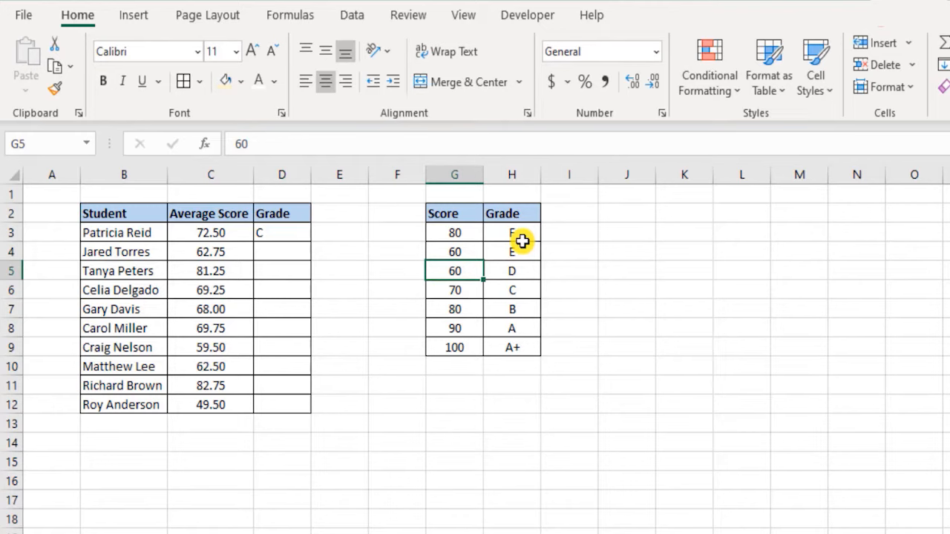
pyautogui.write('7')
pyautogui.press('Return')
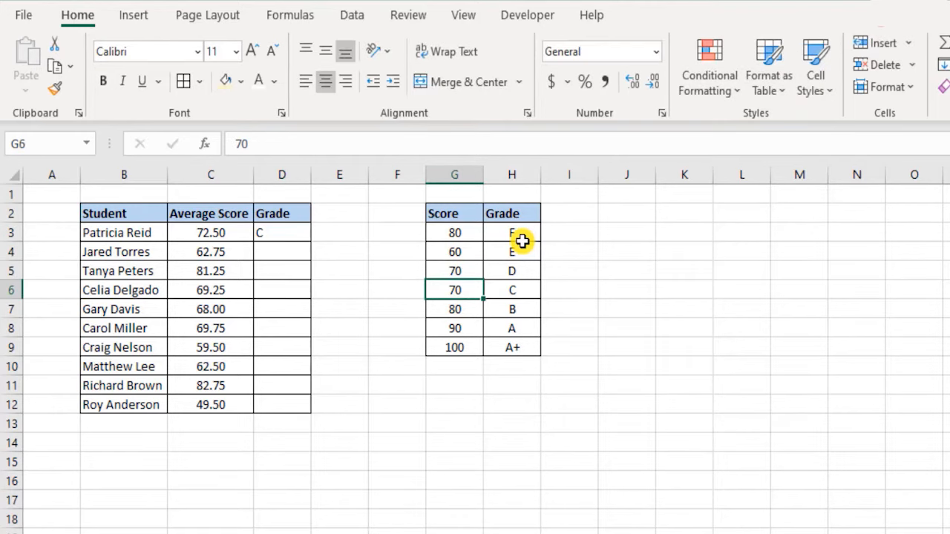
pyautogui.write('06')
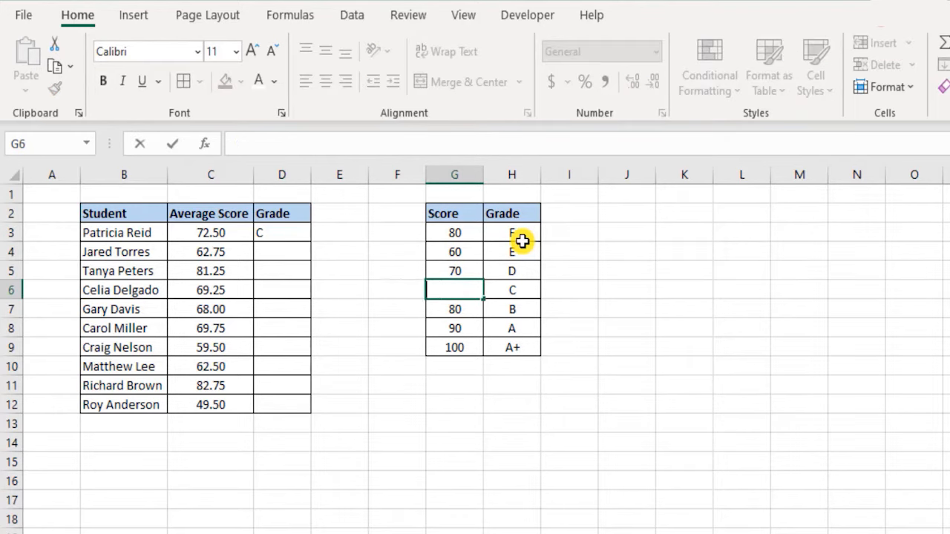
pyautogui.press('Return')
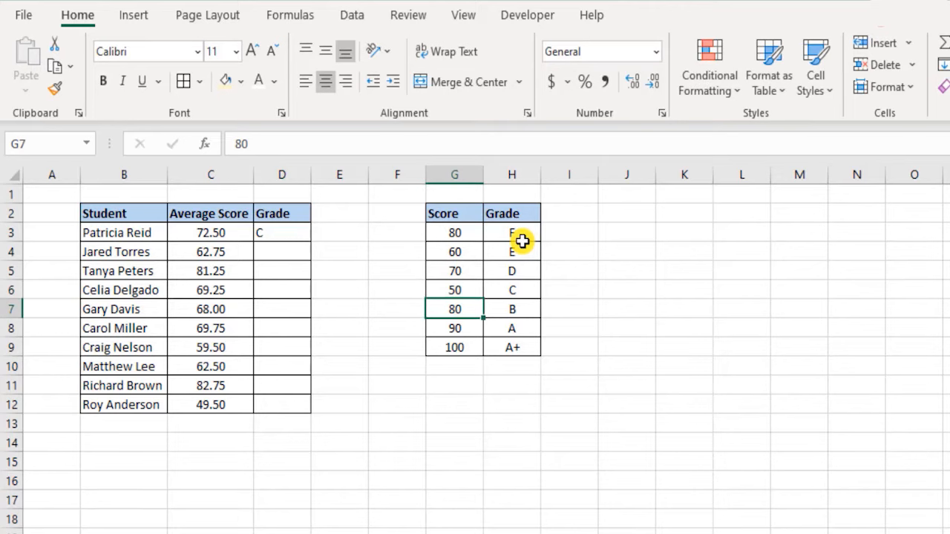
pyautogui.write('40')
pyautogui.press('Return')
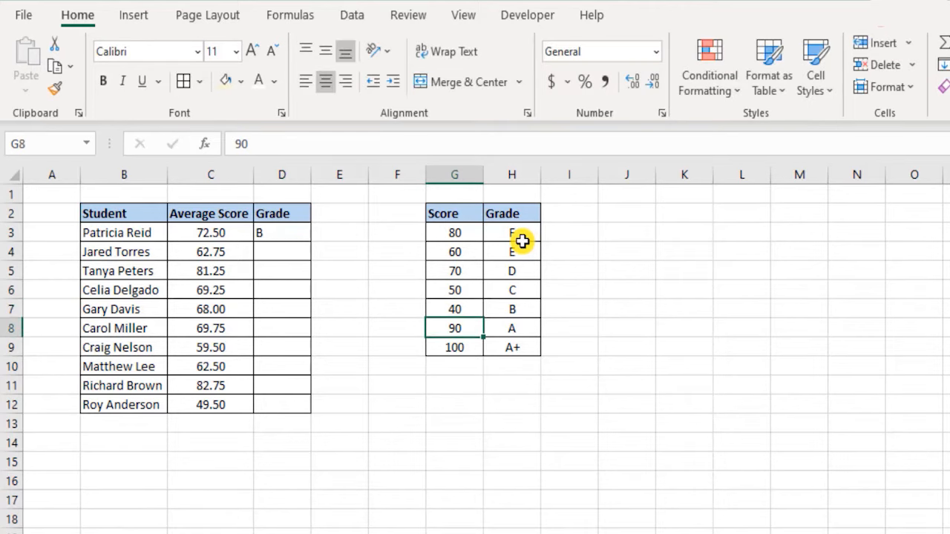
pyautogui.write('100')
pyautogui.press('Return')
pyautogui.write('90')
pyautogui.press('Return')
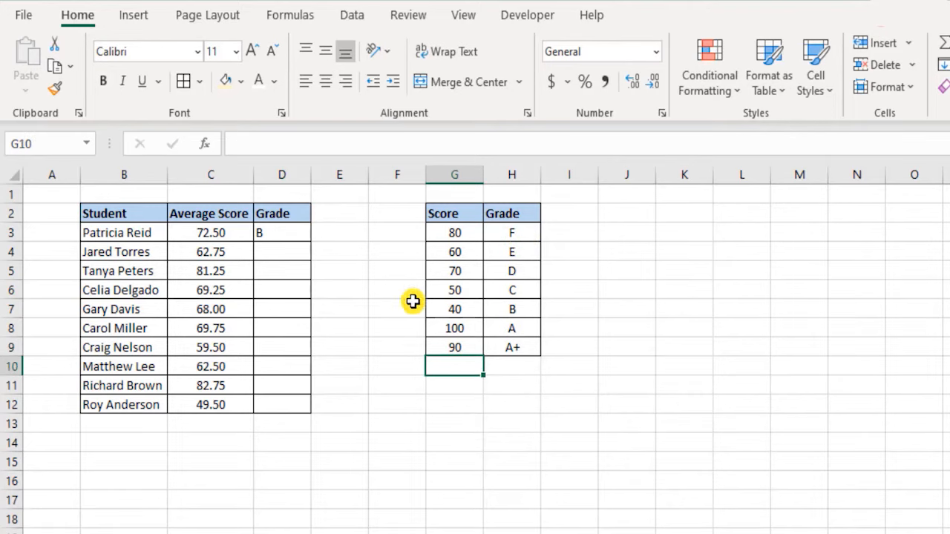
# Examine the grade in D3 and compare it with the score and grade rows of the unsorted lookup table
pyautogui.click(283, 234)
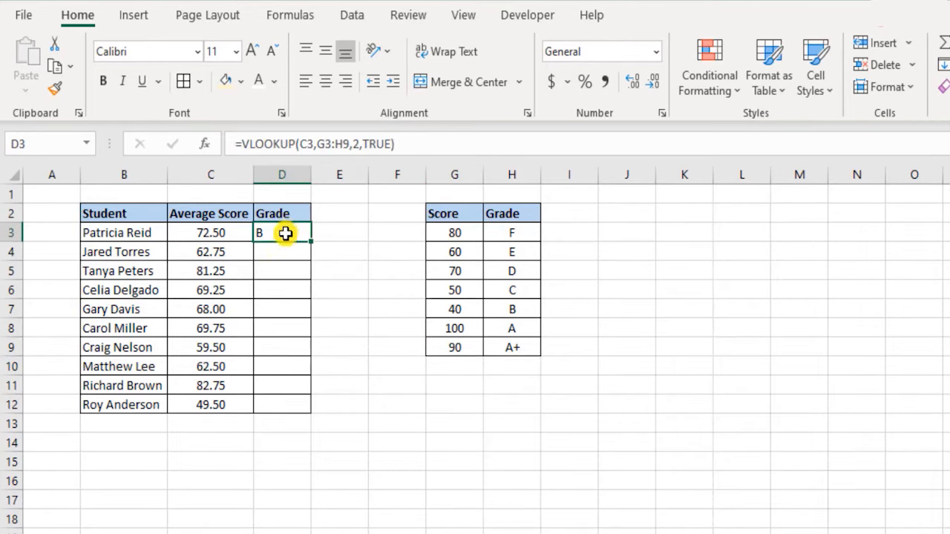
pyautogui.click(479, 312)
pyautogui.moveTo(494, 310); pyautogui.dragTo(529, 307)
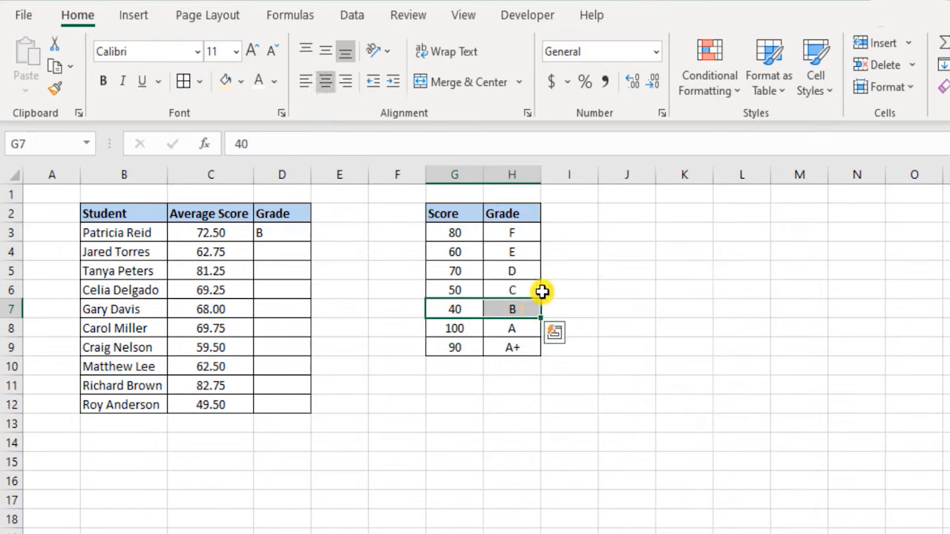
pyautogui.moveTo(446, 289); pyautogui.dragTo(515, 288)
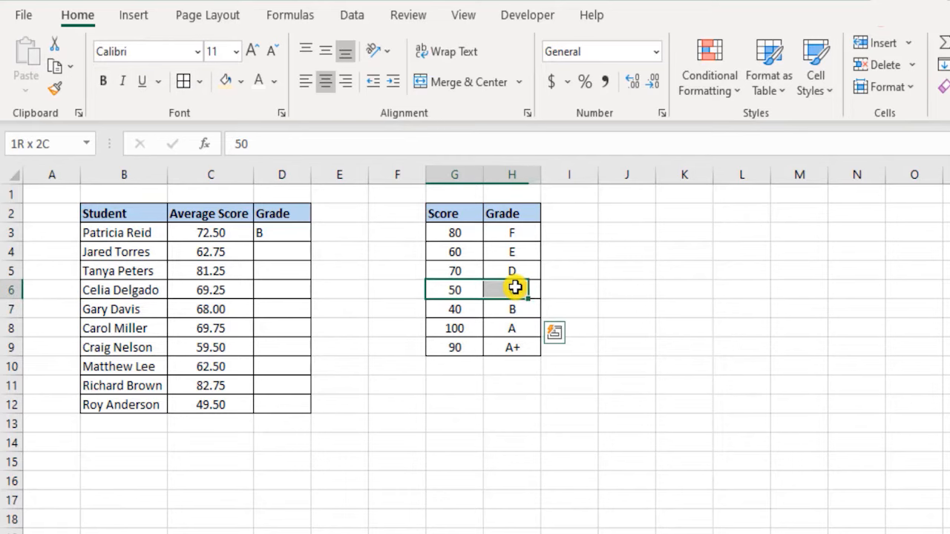
pyautogui.click(462, 283)
pyautogui.moveTo(443, 269); pyautogui.dragTo(506, 267)
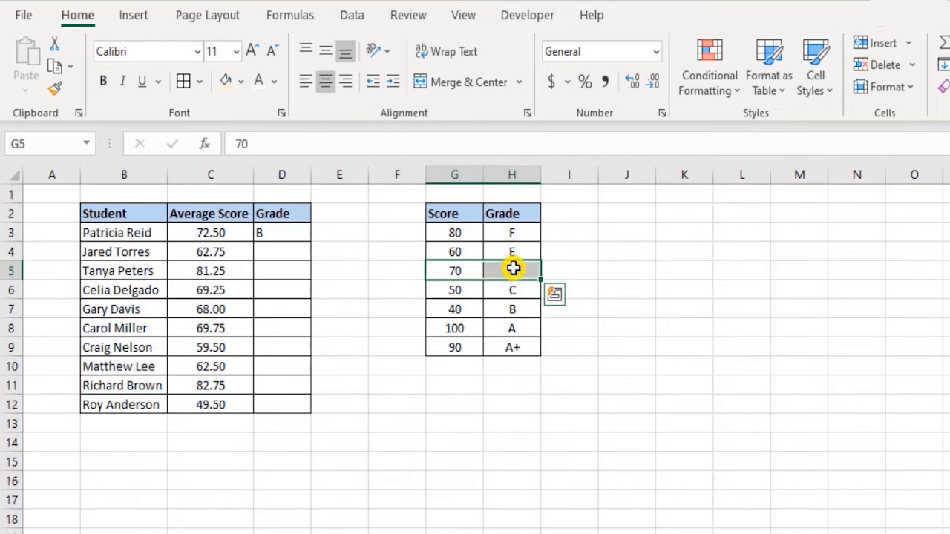
pyautogui.moveTo(455, 233); pyautogui.dragTo(496, 233)
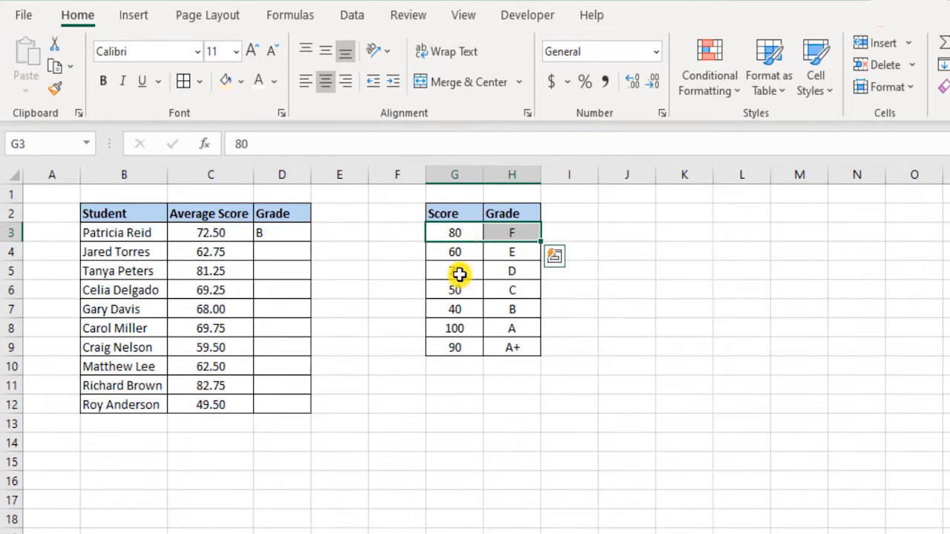
pyautogui.click(464, 273)
pyautogui.keyDown('ctrl'); pyautogui.click(462, 233); pyautogui.keyUp('ctrl')
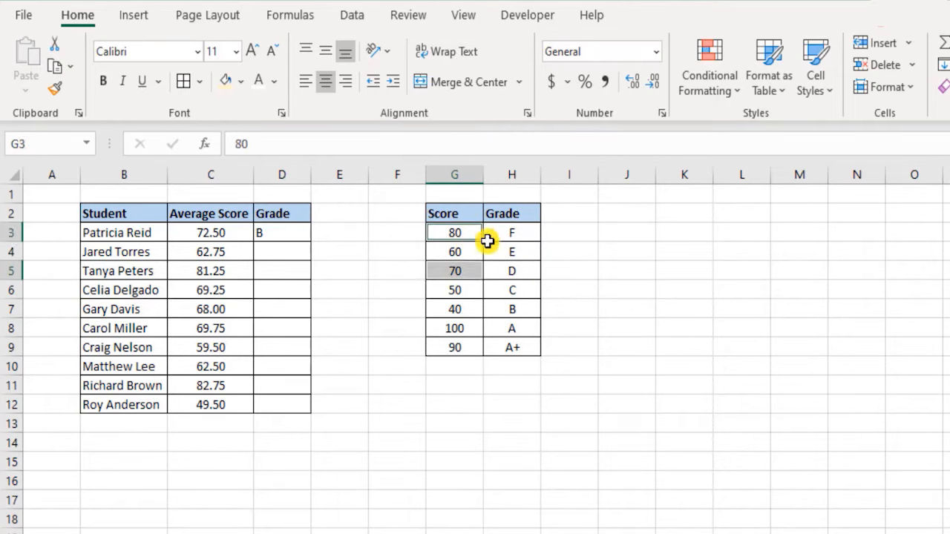
pyautogui.click(509, 272)
pyautogui.keyDown('ctrl'); pyautogui.click(510, 233); pyautogui.keyUp('ctrl')
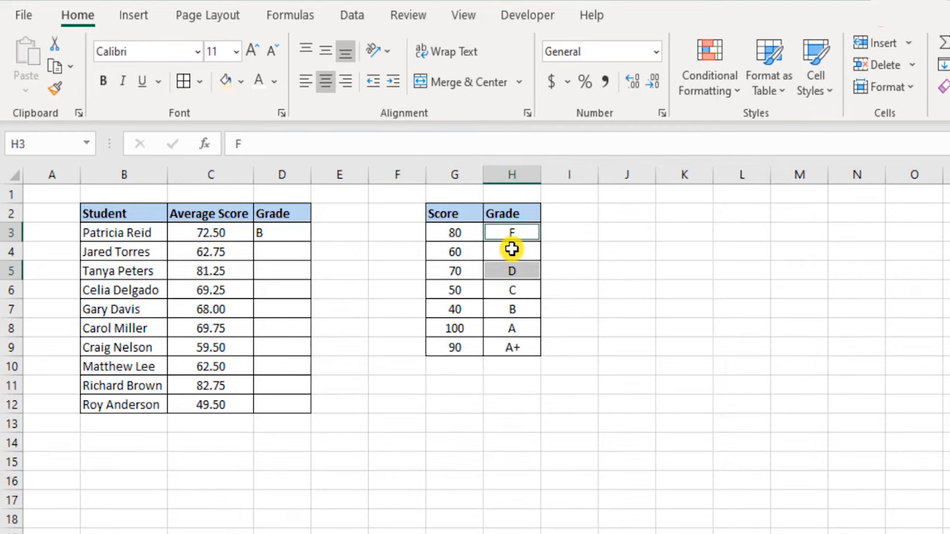
pyautogui.moveTo(456, 308); pyautogui.dragTo(529, 308)
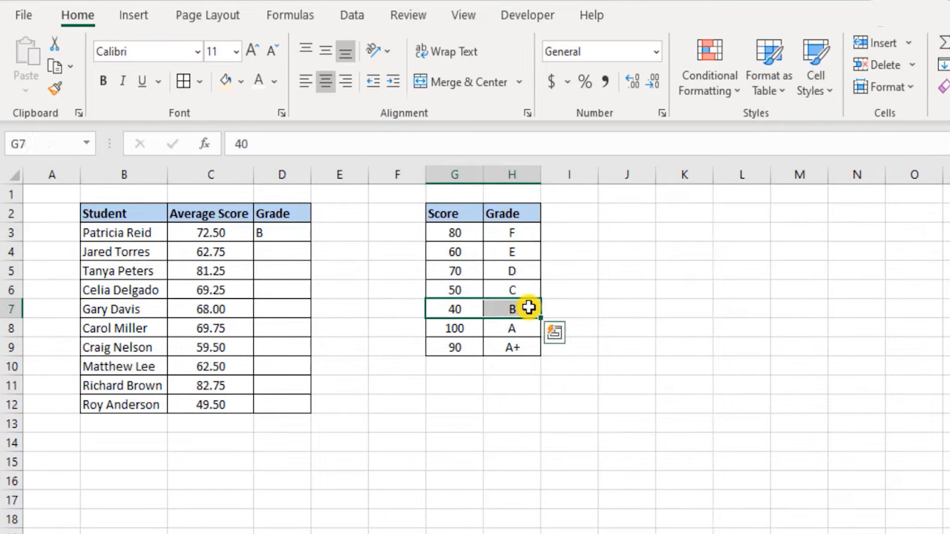
pyautogui.moveTo(456, 232); pyautogui.dragTo(459, 351)
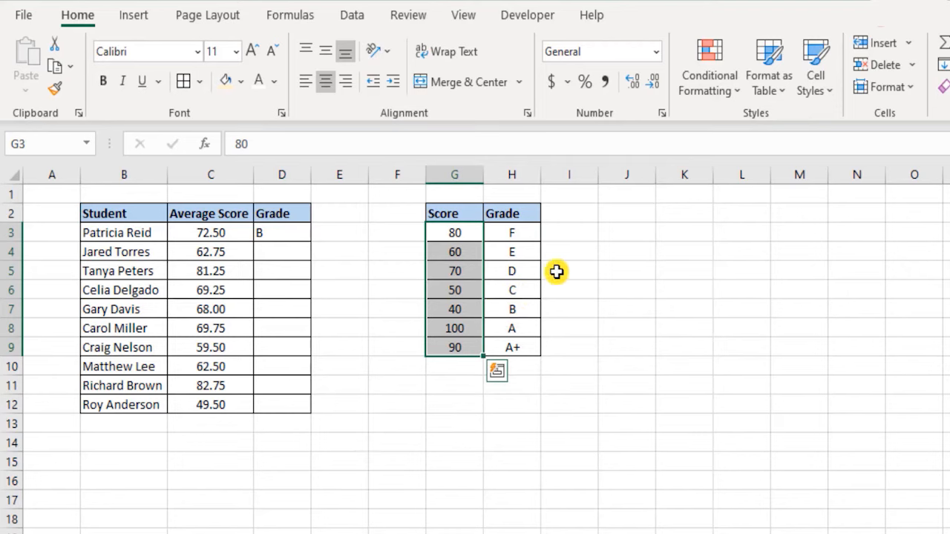
# Undo the test scores in G3:G9, keeping TRUE as the range lookup in the D3 formula
pyautogui.hotkey('ctrl', 'z')
pyautogui.hotkey('ctrl', 'z')
pyautogui.hotkey('ctrl', 'z')
pyautogui.hotkey('ctrl', 'z')
pyautogui.hotkey('ctrl', 'z')
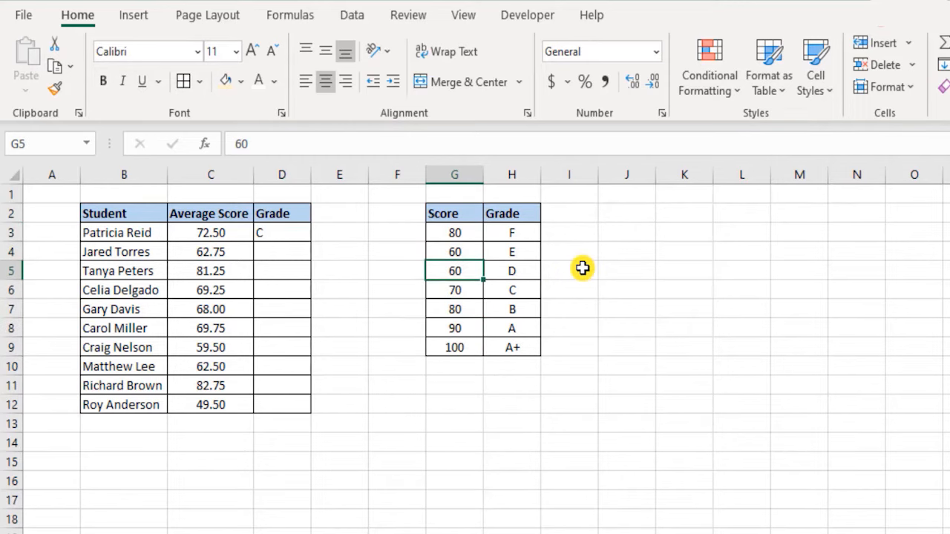
pyautogui.hotkey('ctrl', 'z')
pyautogui.hotkey('ctrl', 'z')
pyautogui.hotkey('ctrl', 'z')
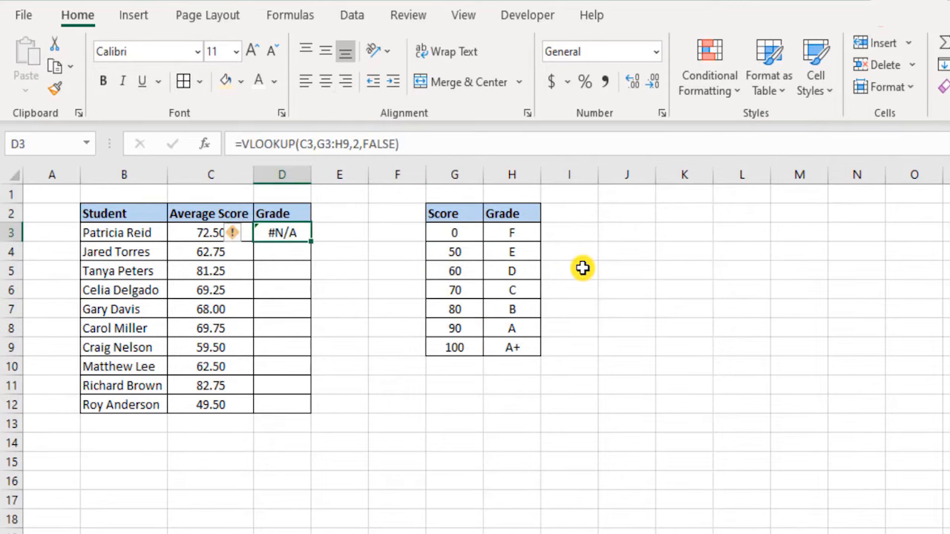
pyautogui.hotkey('ctrl', 'z')
# Choose TRUE for approximate match again as the range lookup of the VLOOKUP formula in D3
pyautogui.doubleClick(292, 233)
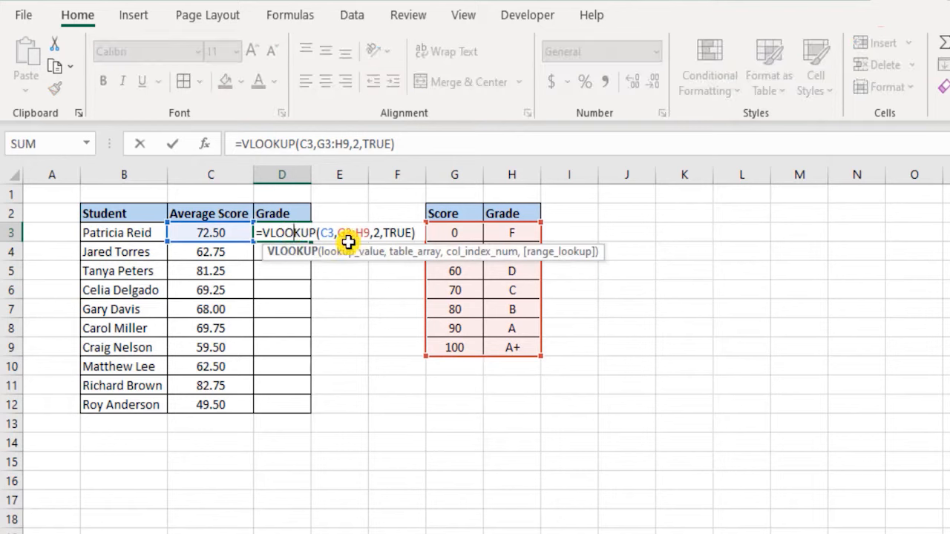
pyautogui.doubleClick(394, 233)
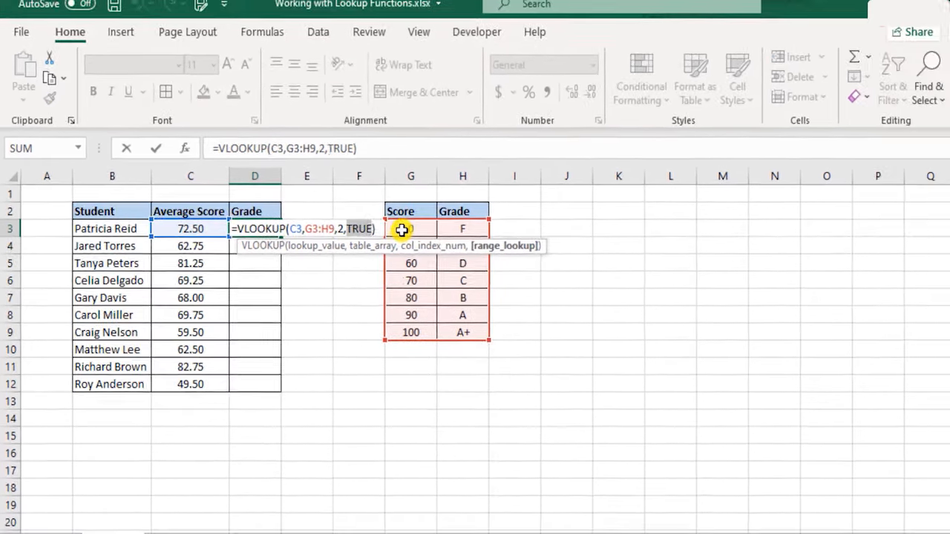
pyautogui.press('BackSpace')
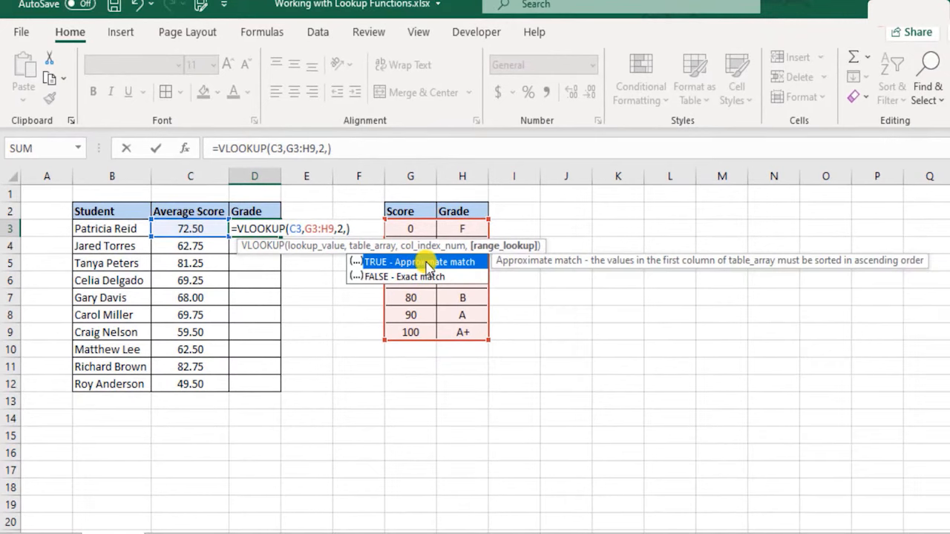
pyautogui.doubleClick(429, 263)
pyautogui.press('Return')
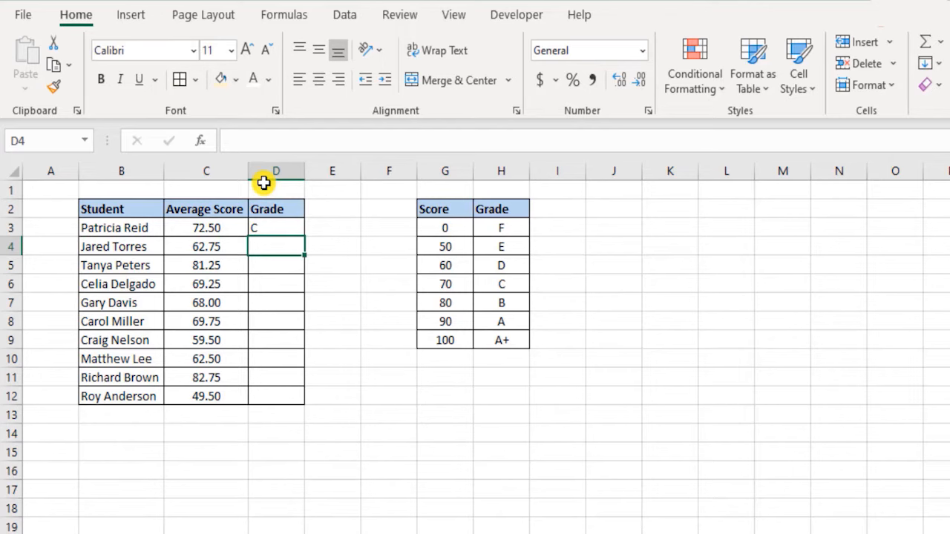
# Lock the rows of the table array in the D3 VLOOKUP formula so it reads G$3:H$9
pyautogui.click(289, 228)
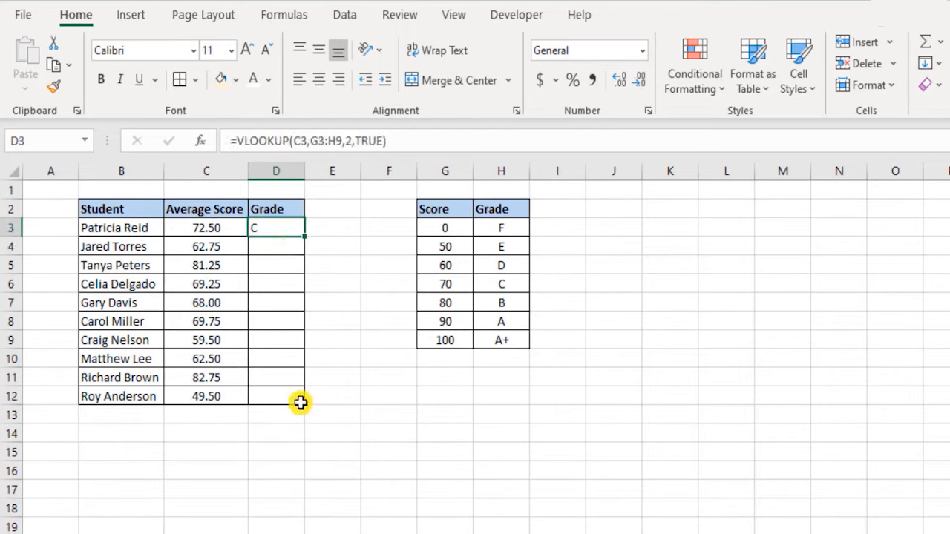
pyautogui.doubleClick(286, 228)
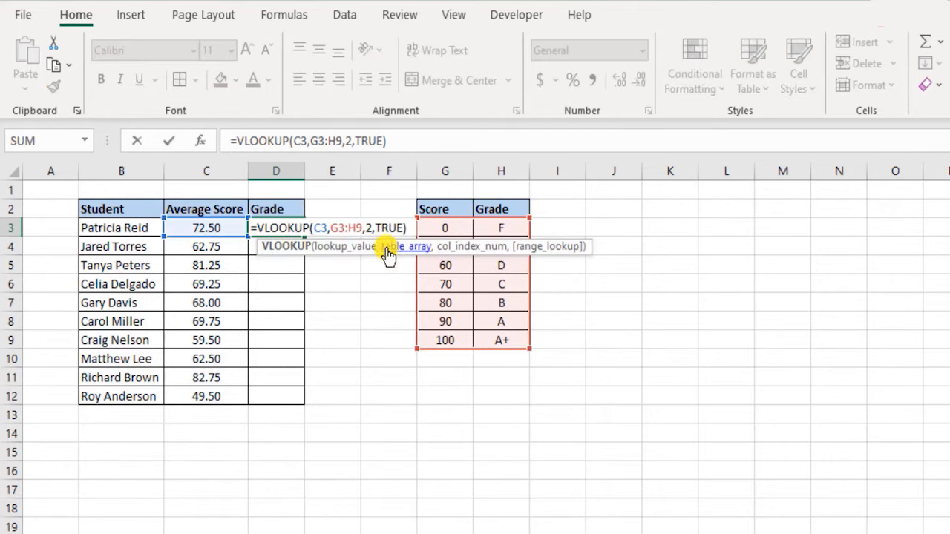
pyautogui.moveTo(331, 228); pyautogui.dragTo(363, 226)
pyautogui.click(341, 227)
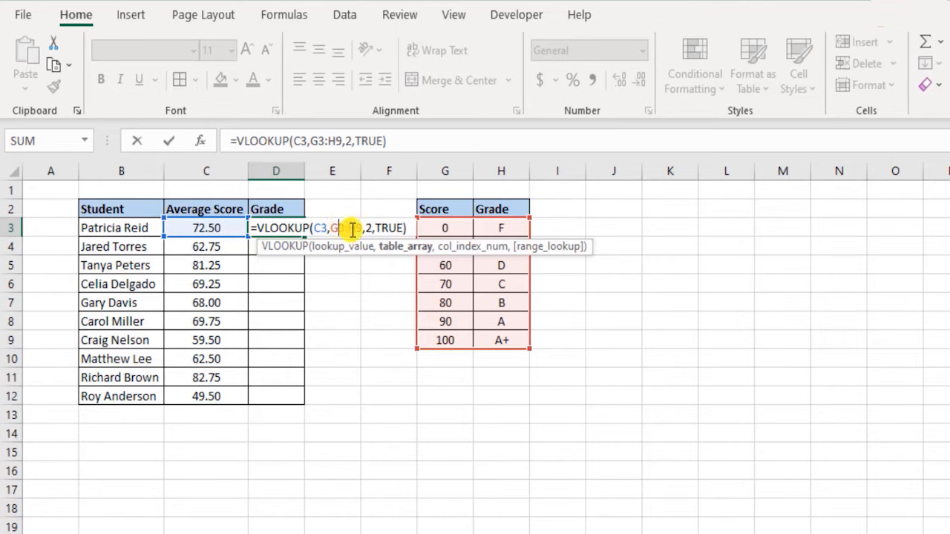
pyautogui.write('$')
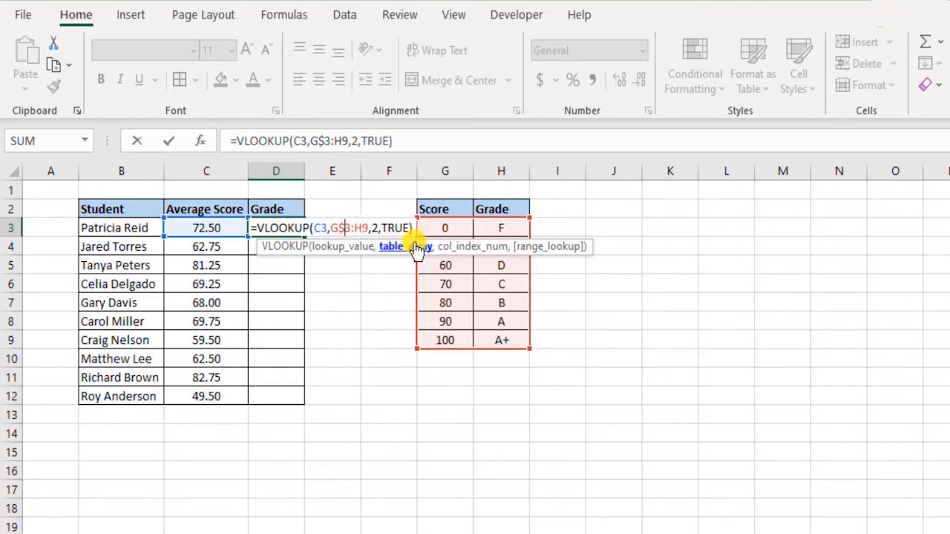
pyautogui.press('Right')
pyautogui.press('Right')
pyautogui.press('Right')
pyautogui.write('$')
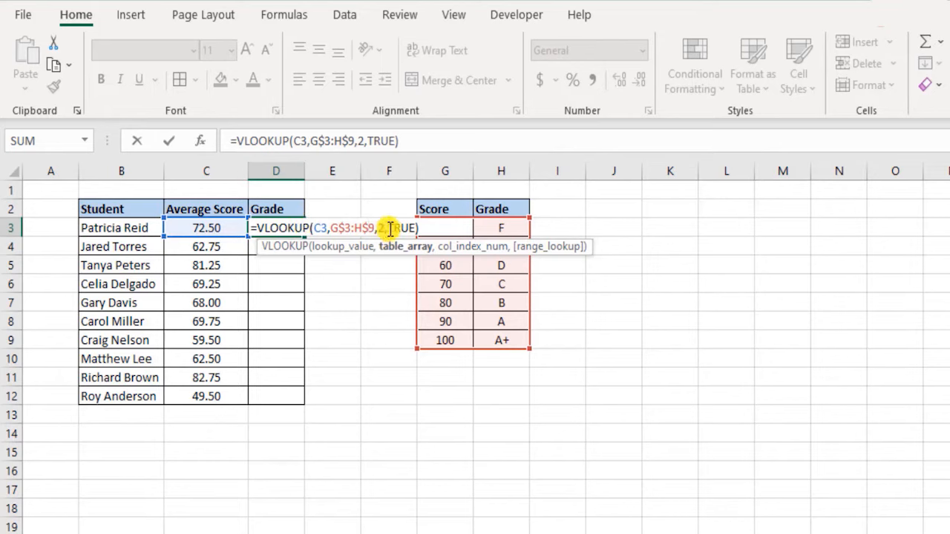
pyautogui.press('Return')
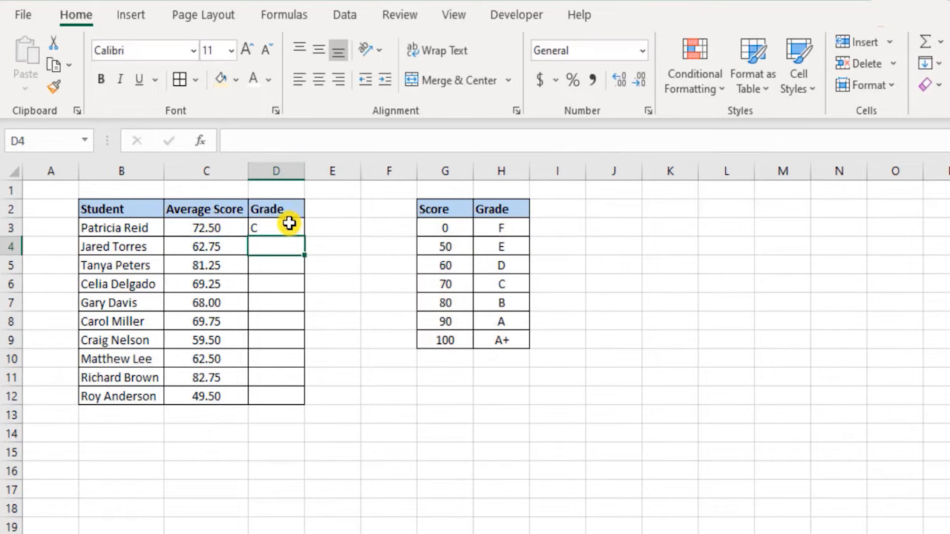
# Fill the D3 VLOOKUP formula down the Grade column to D12
pyautogui.click(292, 227)
pyautogui.moveTo(306, 236)
pyautogui.mouseDown()
pyautogui.moveTo(294, 410)
pyautogui.moveTo(301, 239)
pyautogui.mouseUp()
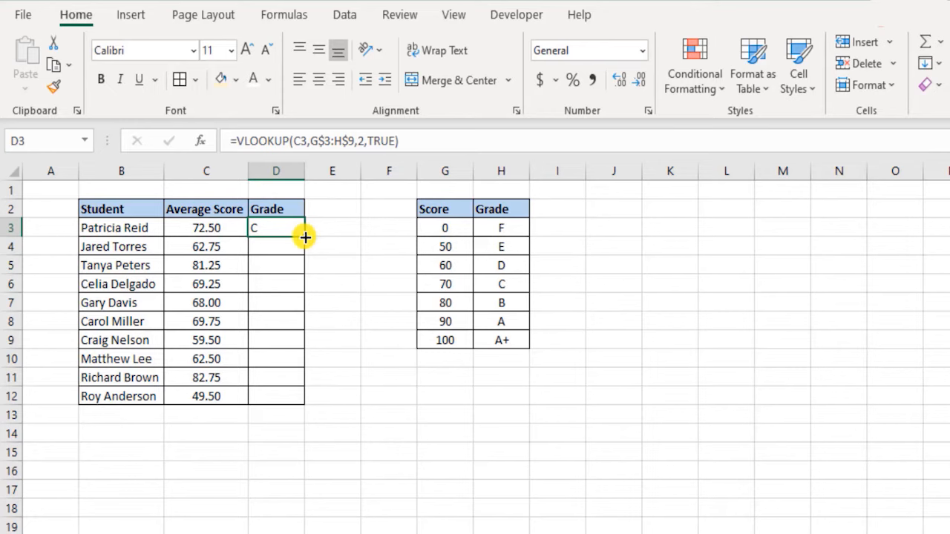
pyautogui.doubleClick(305, 237)
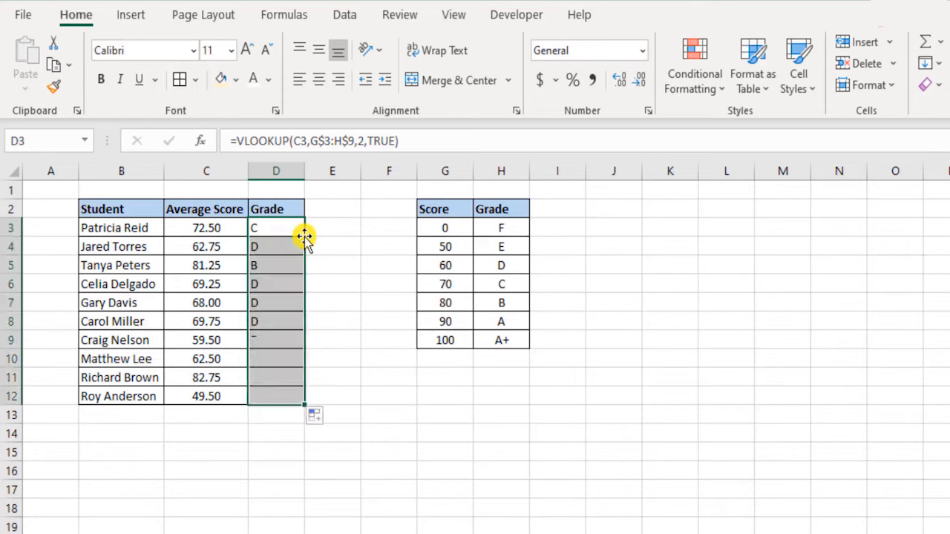
# Check the filled grades in column D against the average scores and the score and grade lookup table
pyautogui.click(282, 399)
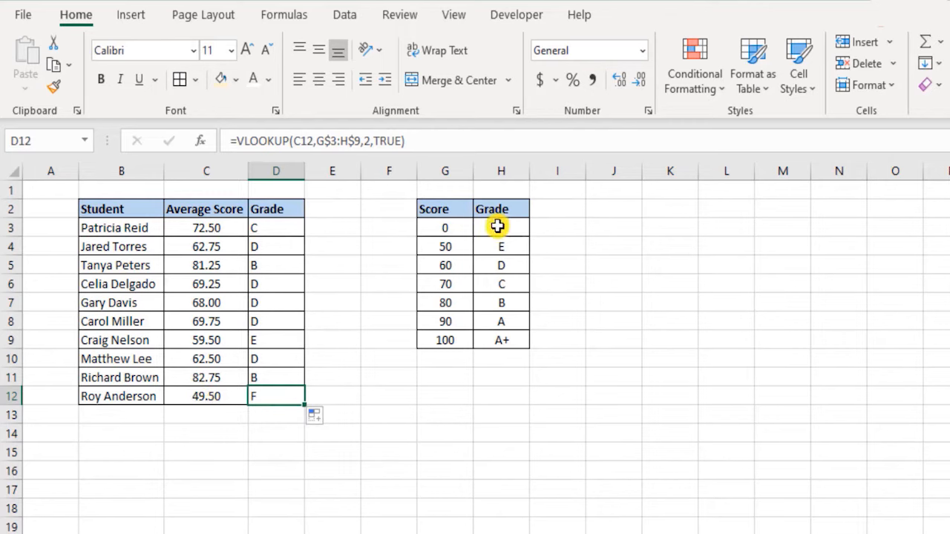
pyautogui.moveTo(210, 380); pyautogui.dragTo(252, 383)
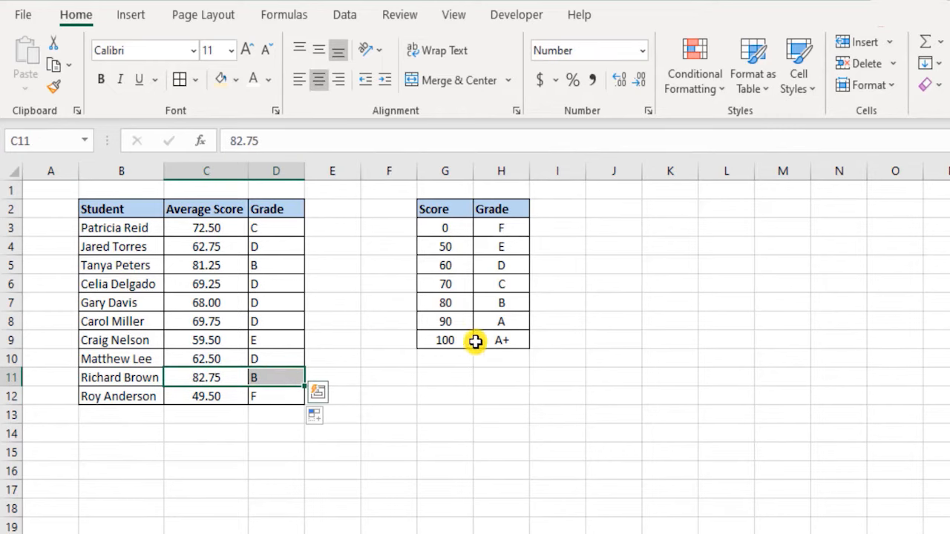
pyautogui.click(468, 318)
pyautogui.moveTo(470, 311); pyautogui.dragTo(500, 300)
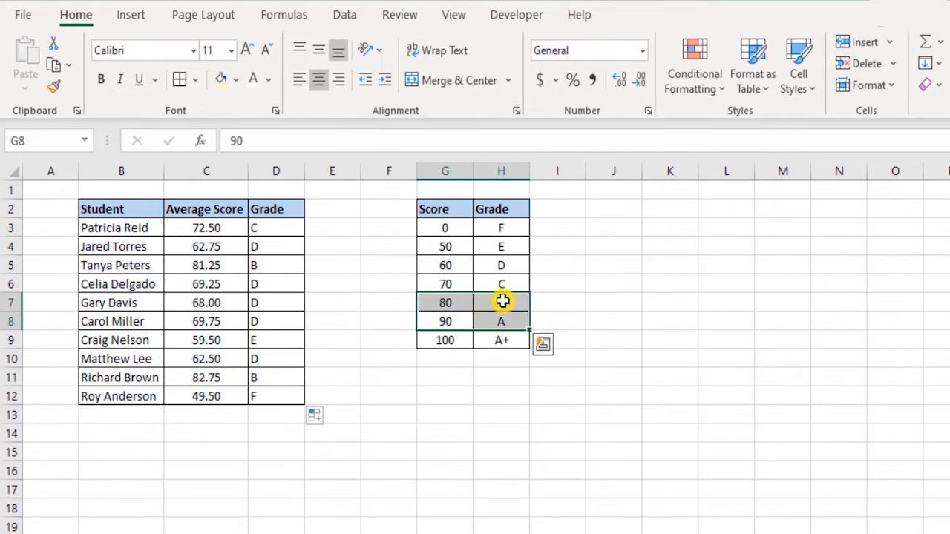
pyautogui.click(500, 301)
pyautogui.click(215, 288)
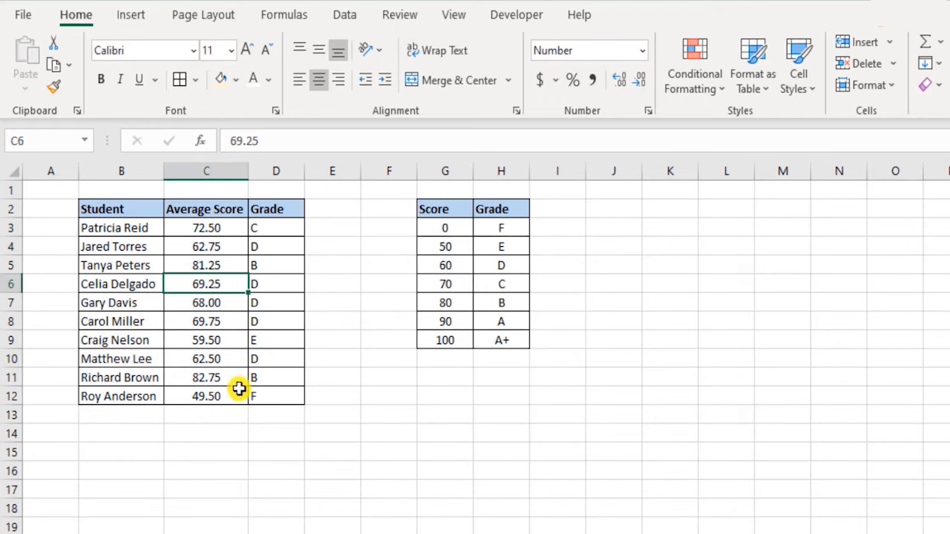
# Test an average score of 0 in C3 against the first rows of the lookup table, and restore the original score
pyautogui.click(213, 230)
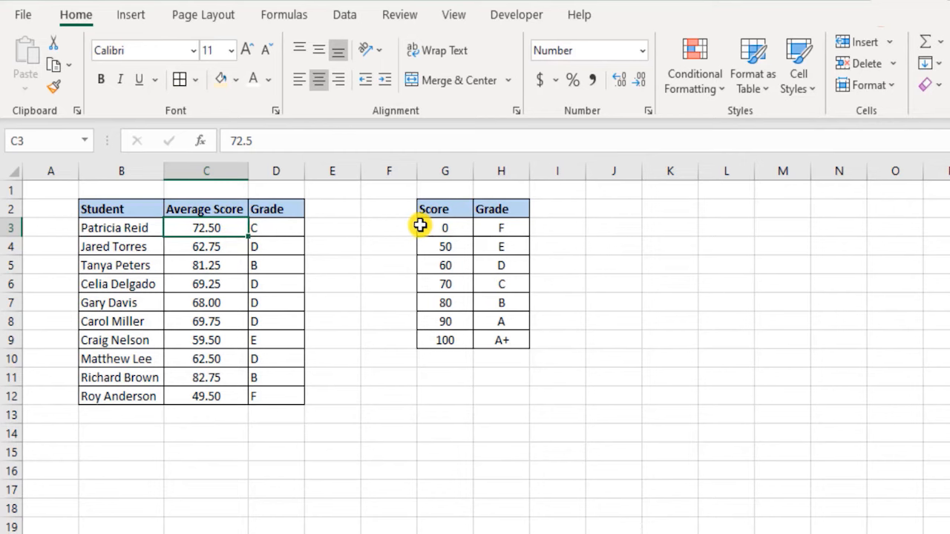
pyautogui.write('0')
pyautogui.press('Return')
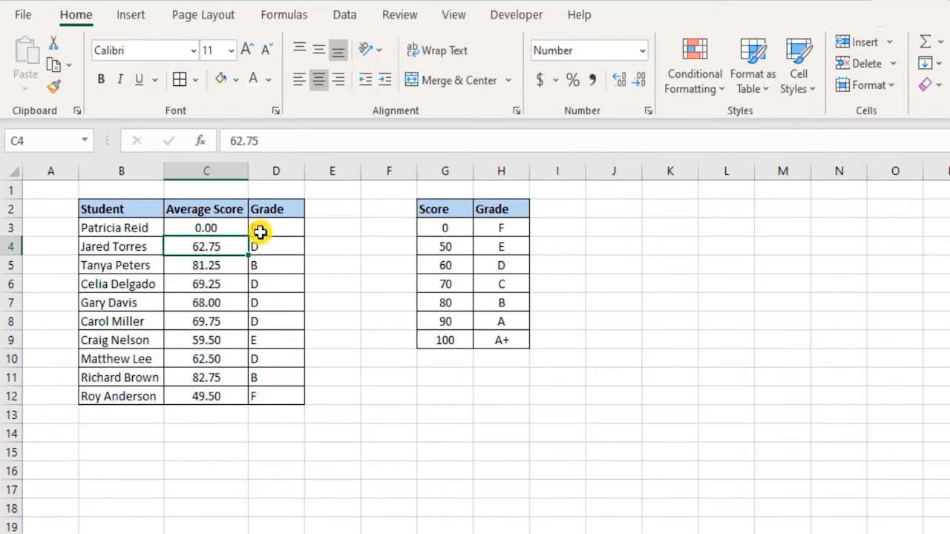
pyautogui.click(455, 247)
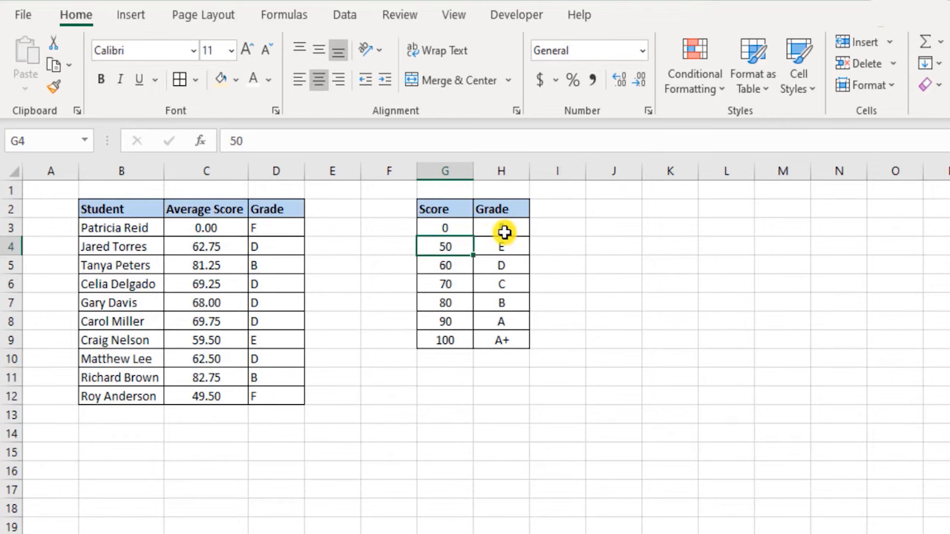
pyautogui.click(447, 231)
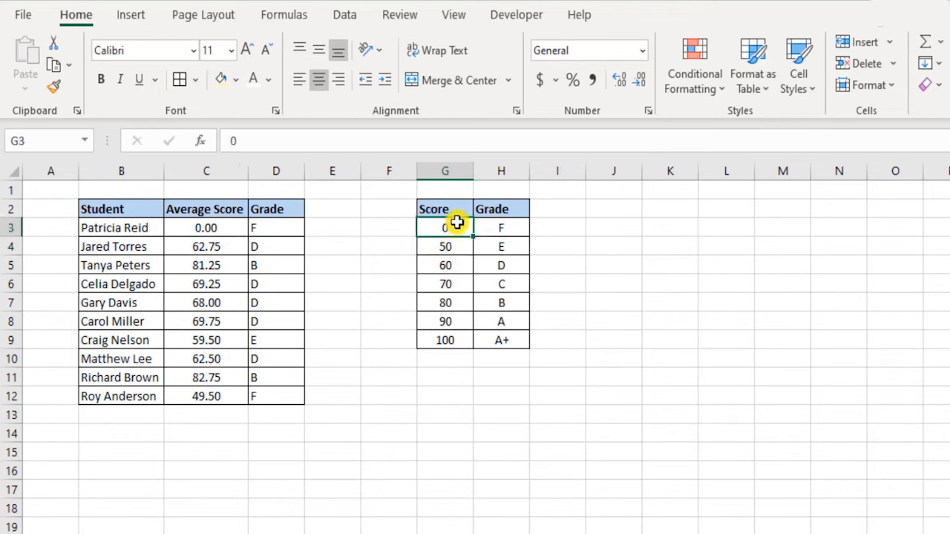
pyautogui.click(508, 225)
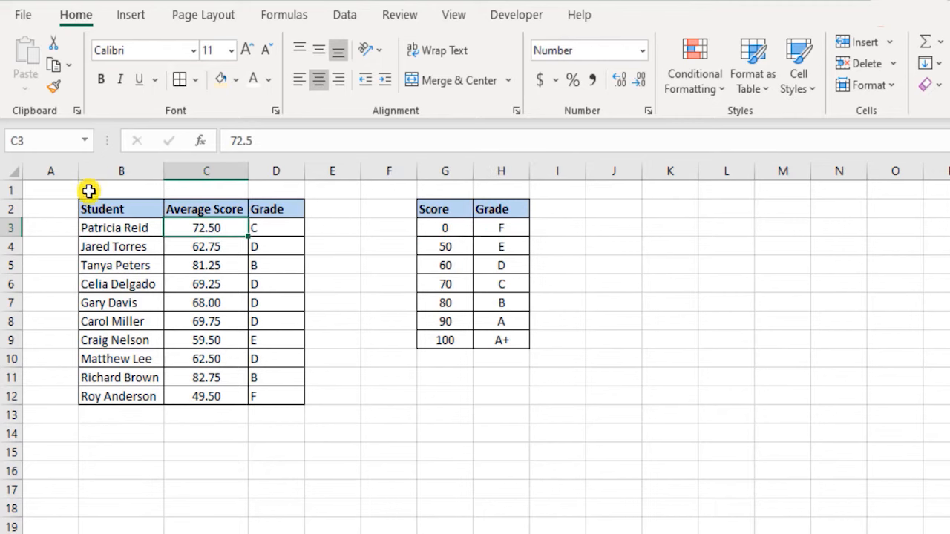
pyautogui.click(47, 190)
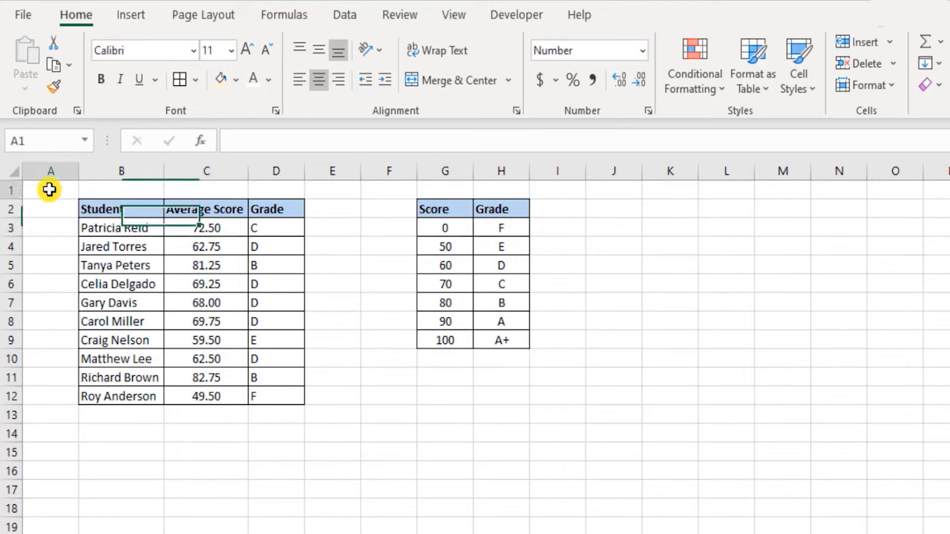
# Review the table array in the D3 formula and the matching score and grade range G3:H9
pyautogui.doubleClick(267, 232)
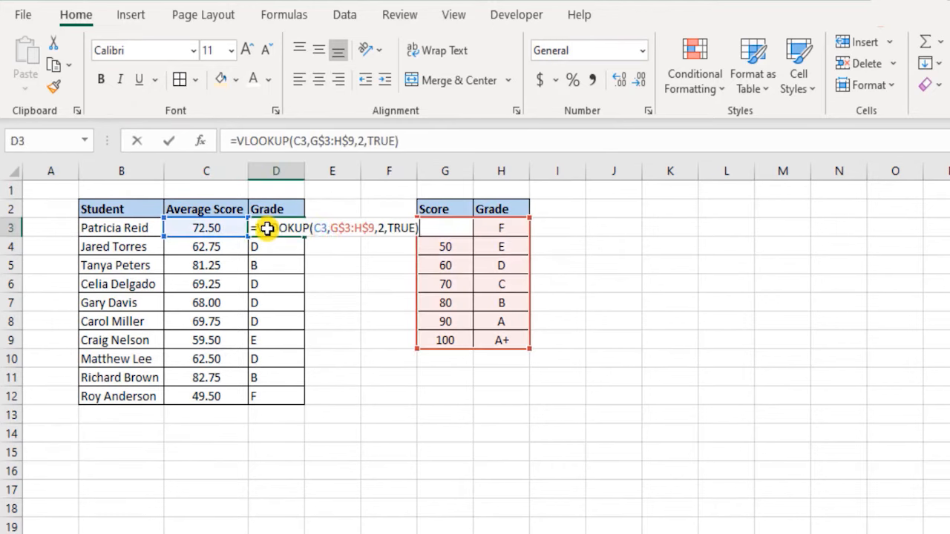
pyautogui.moveTo(329, 228); pyautogui.dragTo(379, 229)
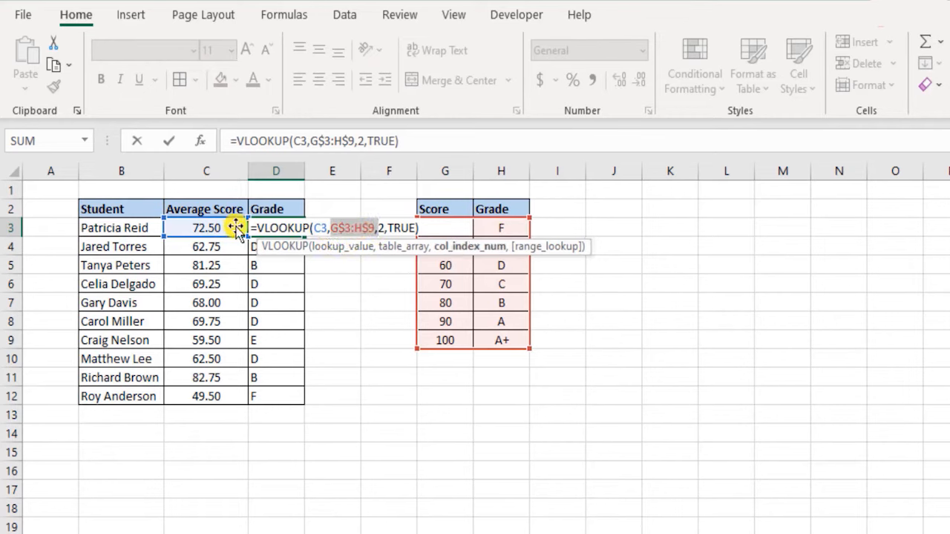
pyautogui.hotkey('ctrl', 'Return')
pyautogui.moveTo(441, 230); pyautogui.dragTo(444, 342)
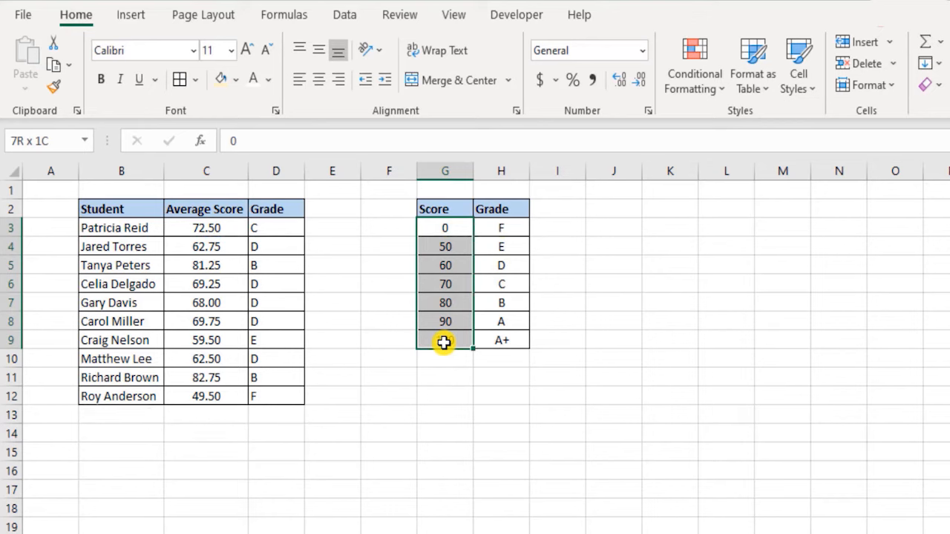
pyautogui.moveTo(447, 227); pyautogui.dragTo(502, 342)
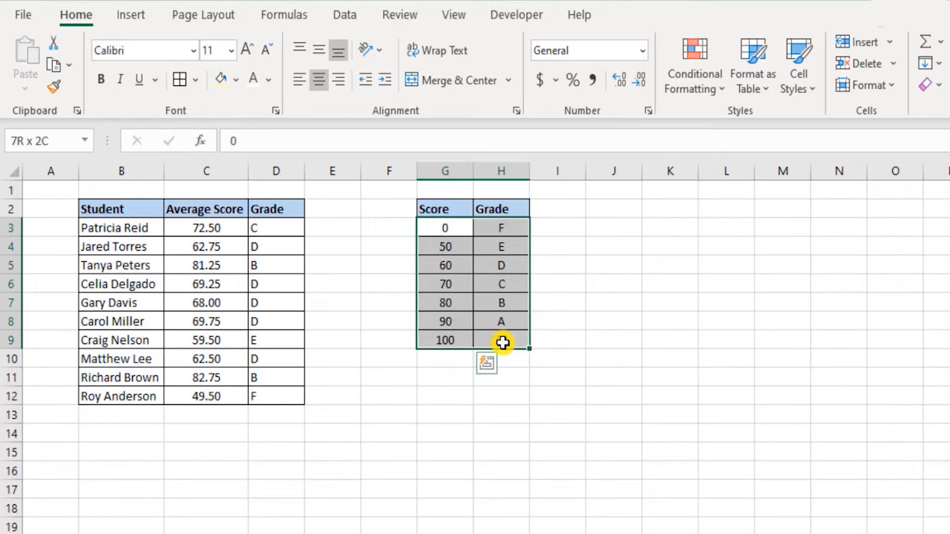
pyautogui.moveTo(504, 342); pyautogui.dragTo(504, 343)
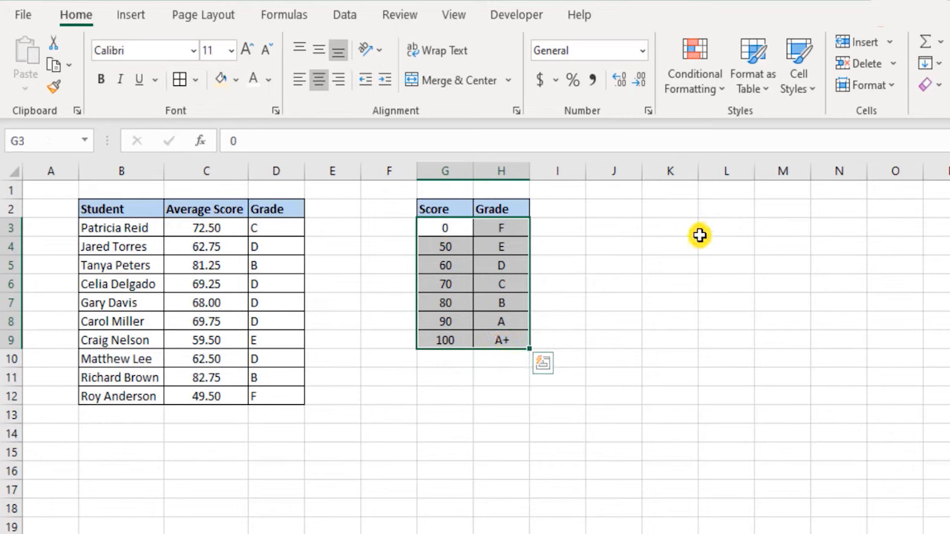
# Start a separate example table with the header States in L2 and Stae Codes in M2
pyautogui.click(714, 215)
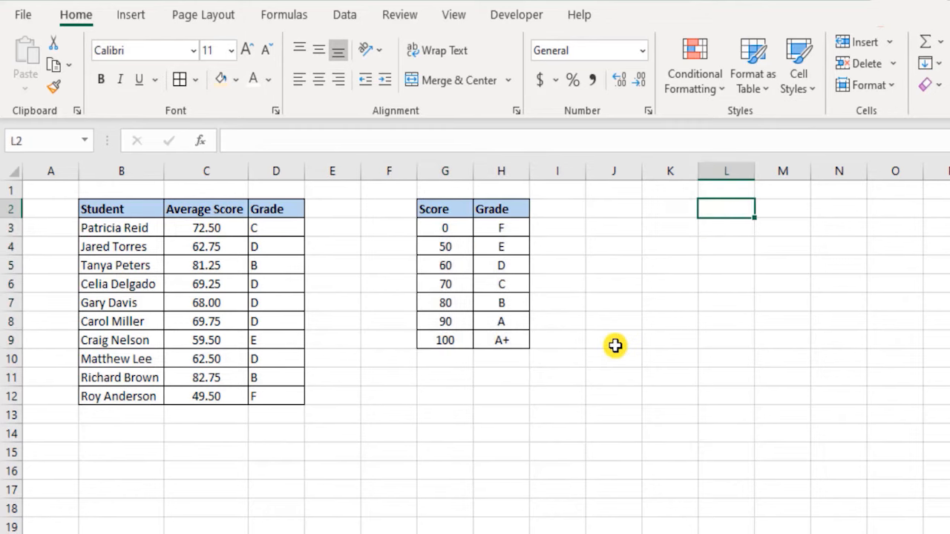
pyautogui.write('States')
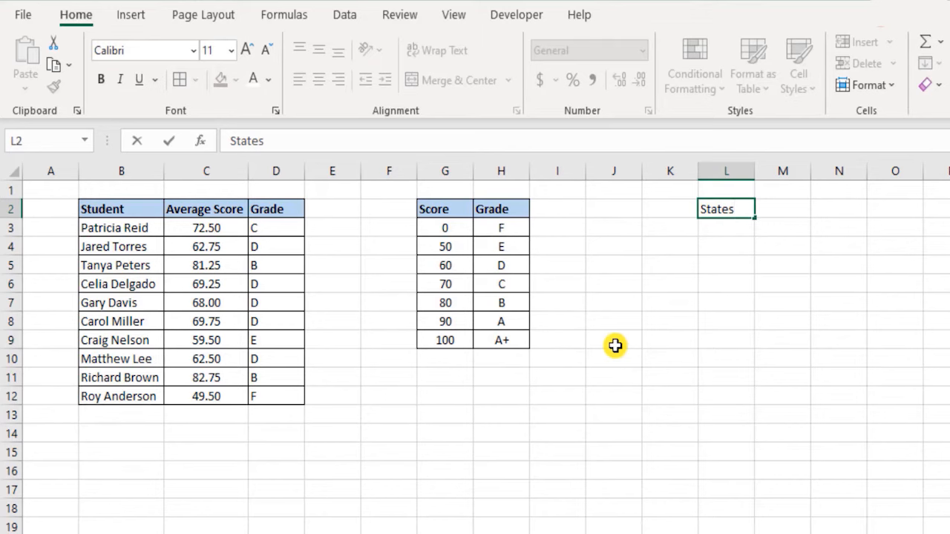
pyautogui.press('Tab')
pyautogui.write('S')
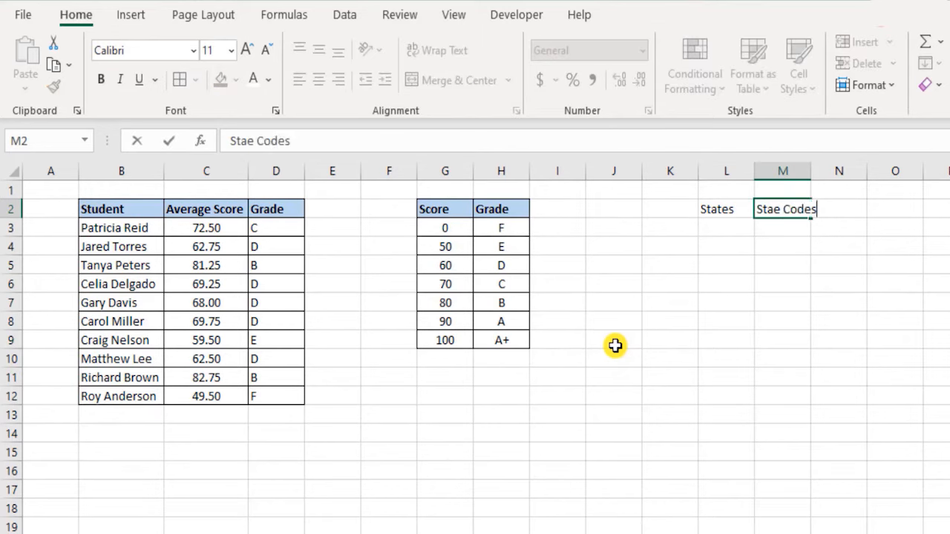
pyautogui.press('Return')
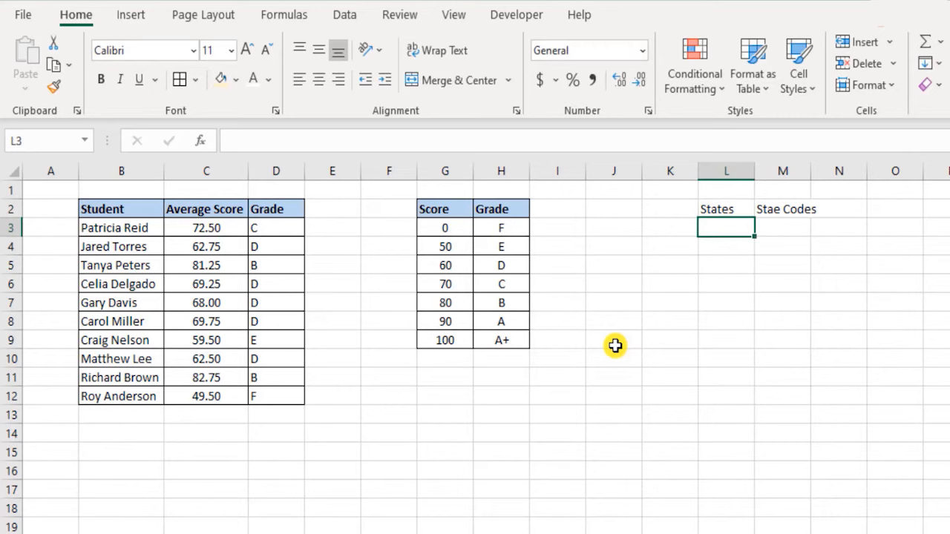
# Enter Washington DC in L3 with the code DC in M3, and fit column L to its contents
pyautogui.write('Washington DC')
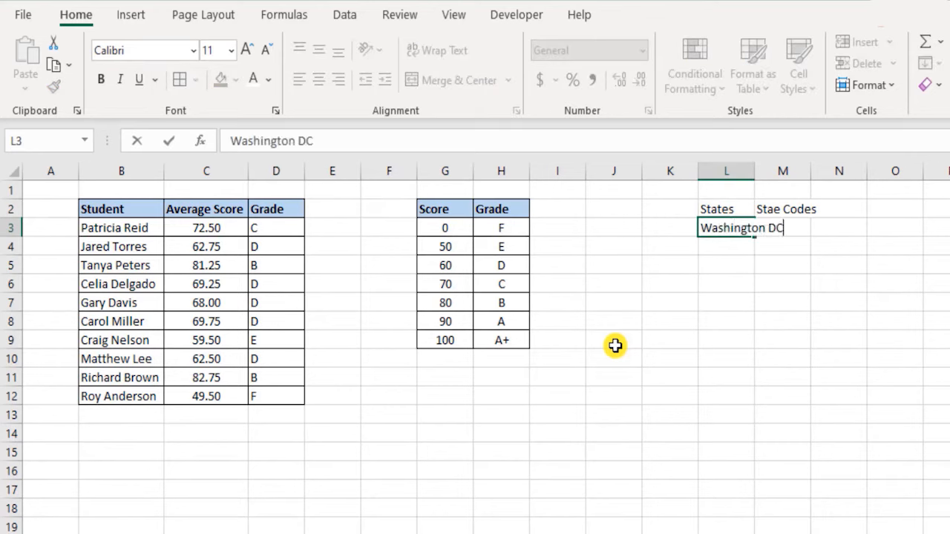
pyautogui.press('Tab')
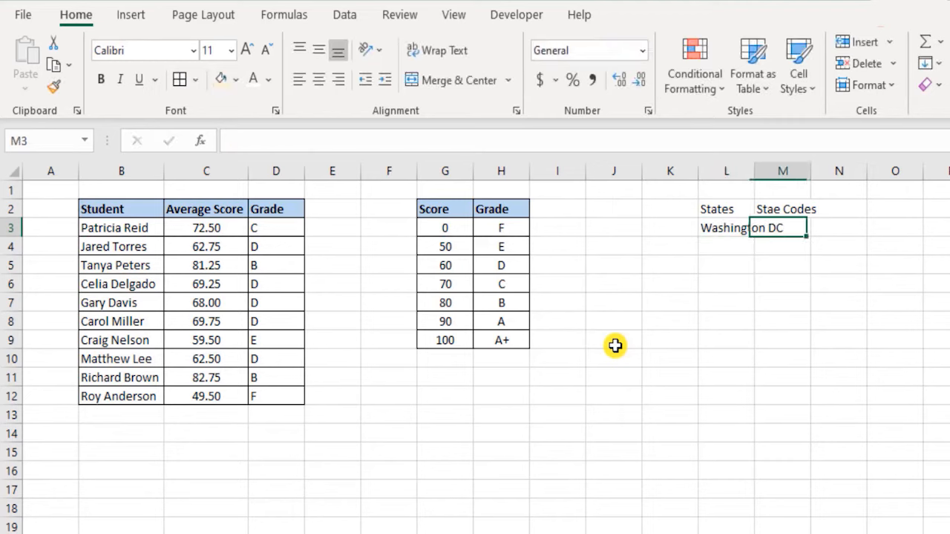
pyautogui.write('DC')
pyautogui.press('Return')
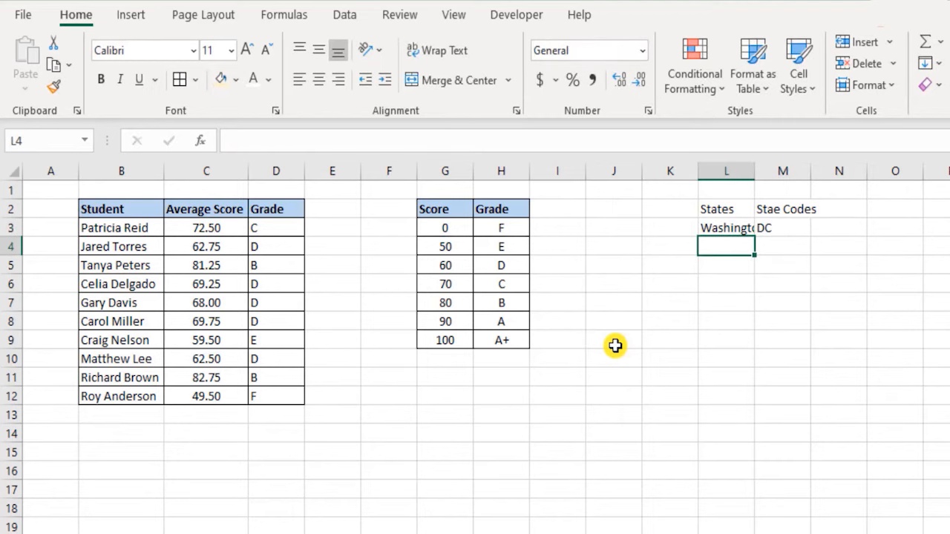
pyautogui.doubleClick(754, 170)
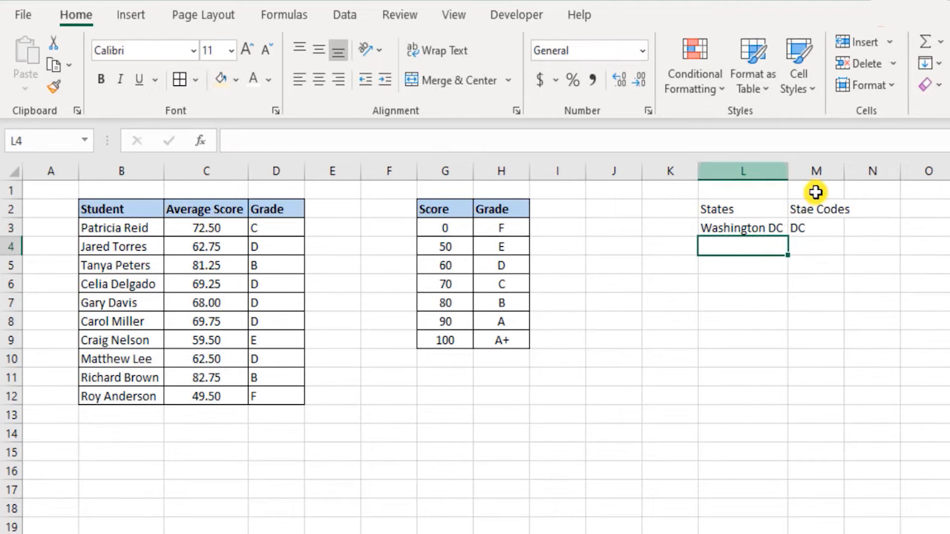
# Correct the M2 header to State Codes and fit column M to its contents
pyautogui.doubleClick(808, 207)
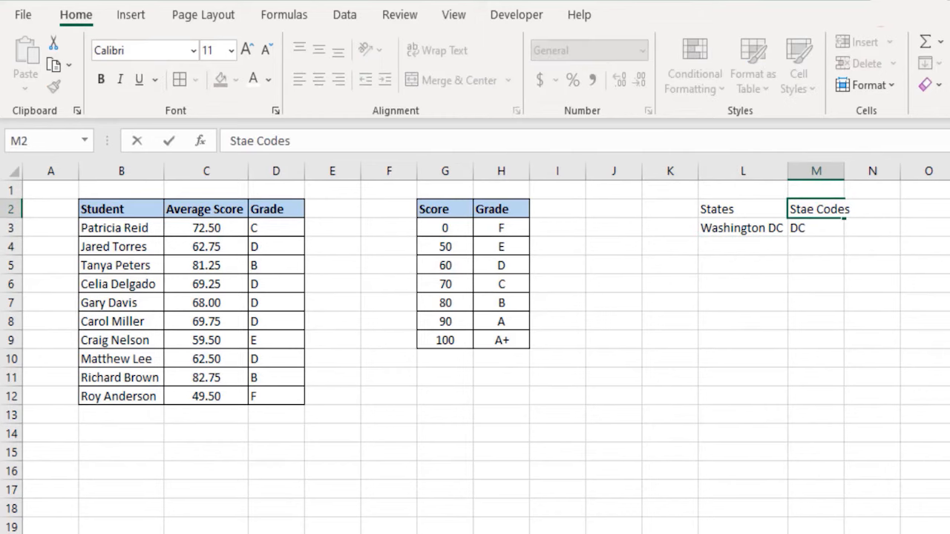
pyautogui.write('t')
pyautogui.press('Return')
pyautogui.click(844, 174)
pyautogui.doubleClick(845, 174)
# Add California with code CA in row 4 and Illinois with code IL in row 5 of the states table
pyautogui.click(755, 244)
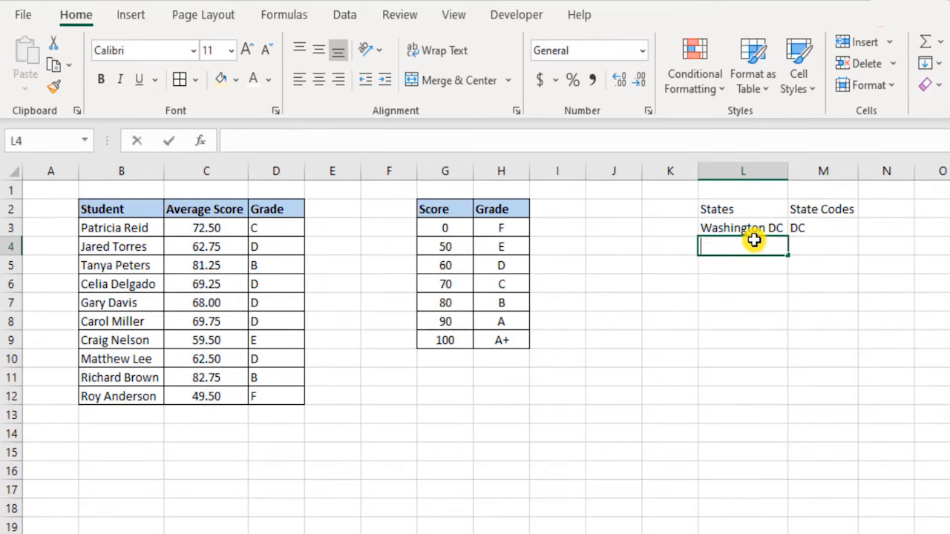
pyautogui.write('California')
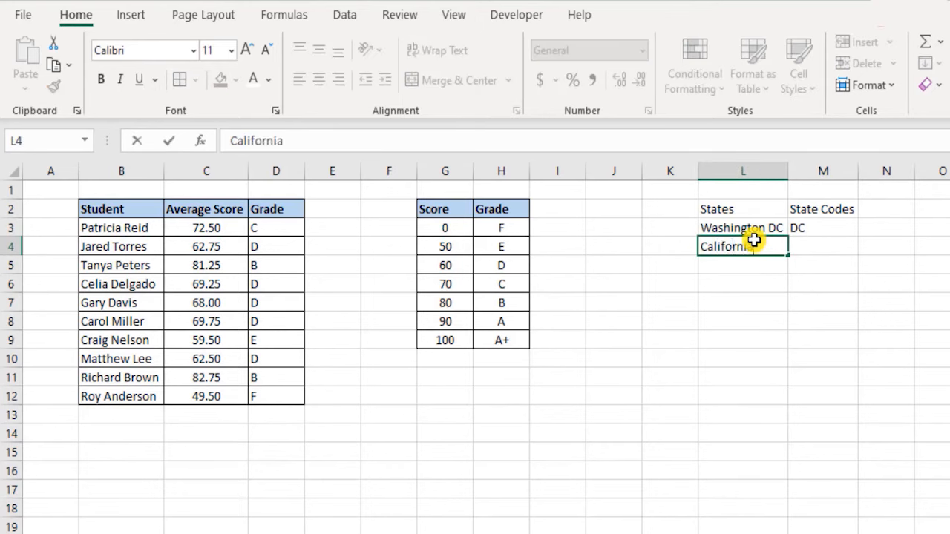
pyautogui.press('Tab')
pyautogui.write('CA')
pyautogui.press('Return')
pyautogui.write('Illinois')
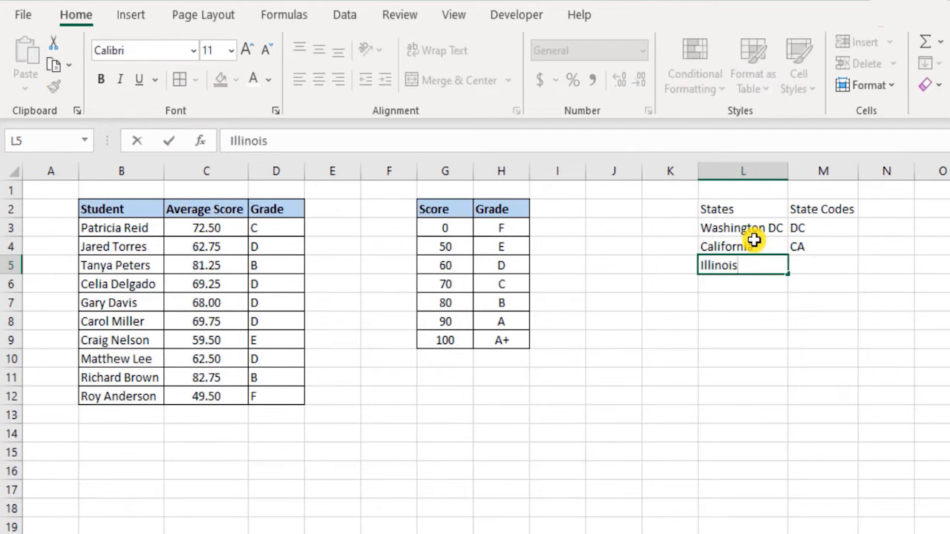
pyautogui.press('Tab')
pyautogui.write('IL')
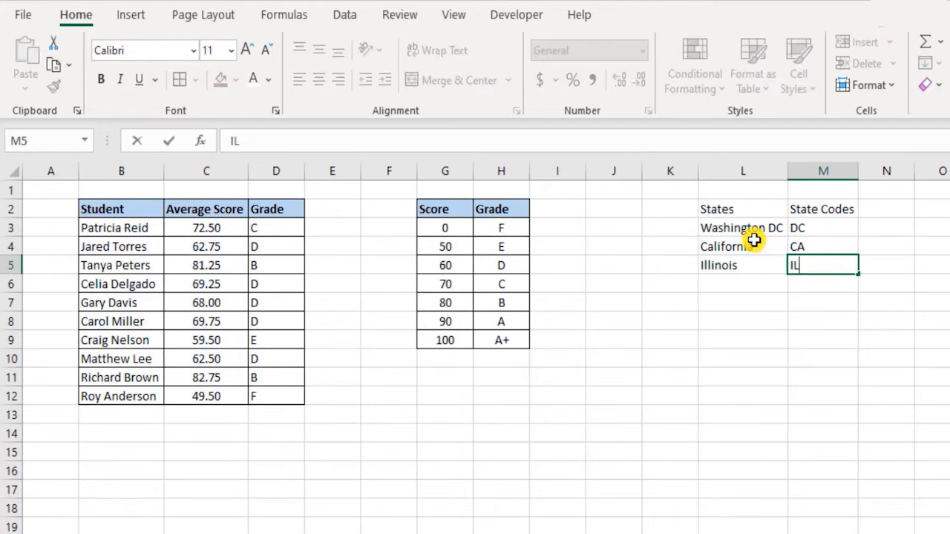
pyautogui.press('Return')
# Add New York in L6 with the code NY in M6
pyautogui.write('New')
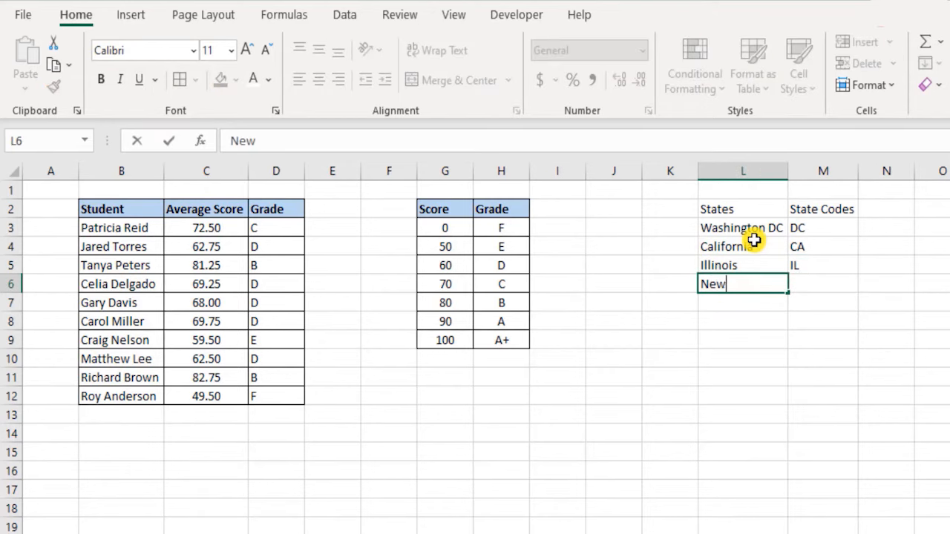
pyautogui.write(' York')
pyautogui.press('Tab')
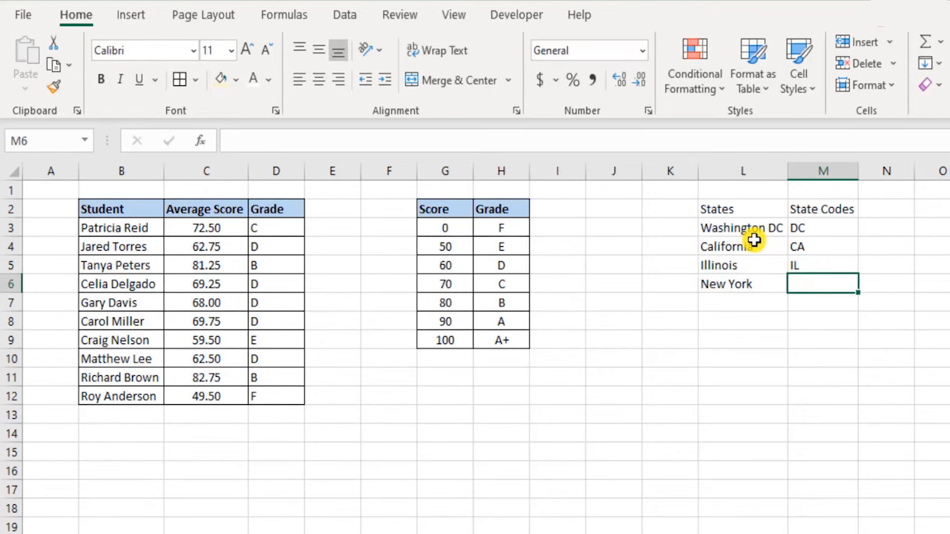
pyautogui.write('NY')
pyautogui.press('Return')
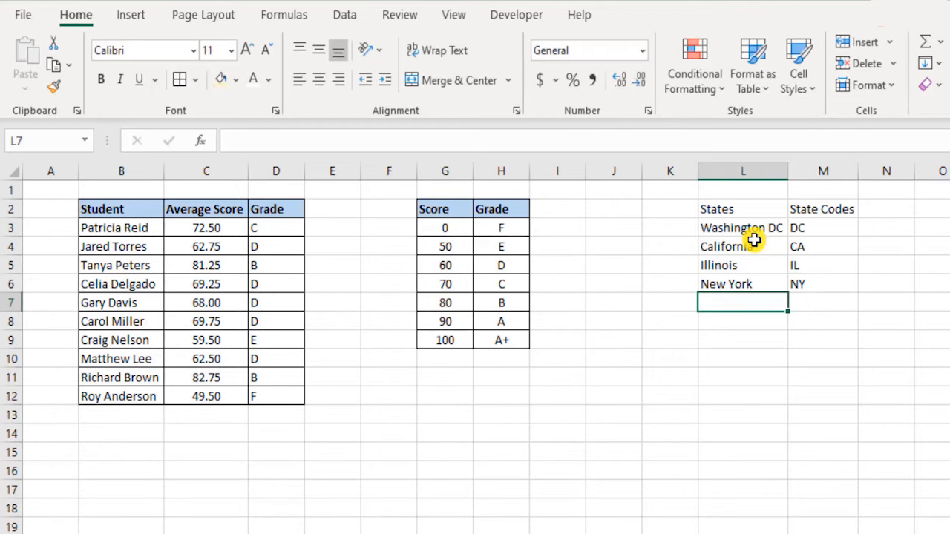
# Add Pennsylvania in L7 with the code PA in M7, and select the completed range L3:M7
pyautogui.write('Pennsyl')
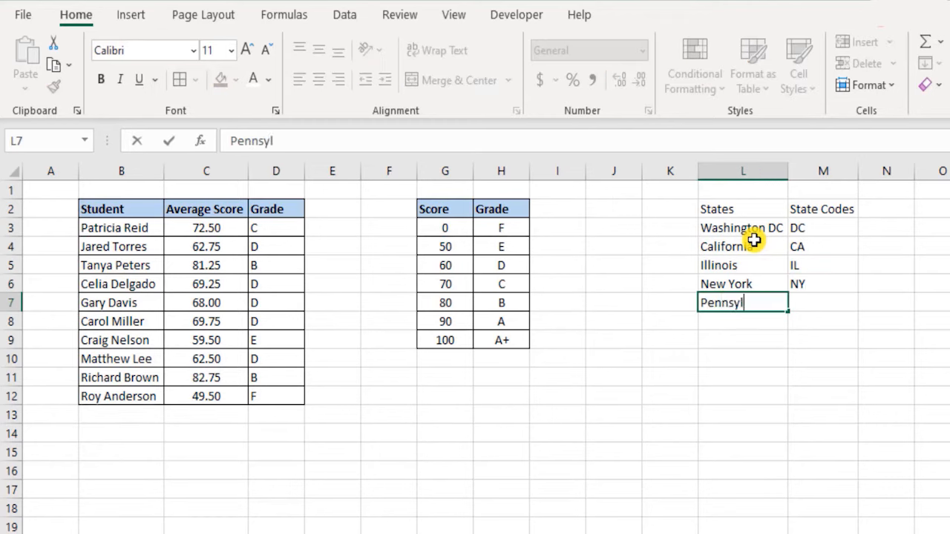
pyautogui.write('vania')
pyautogui.press('Return')
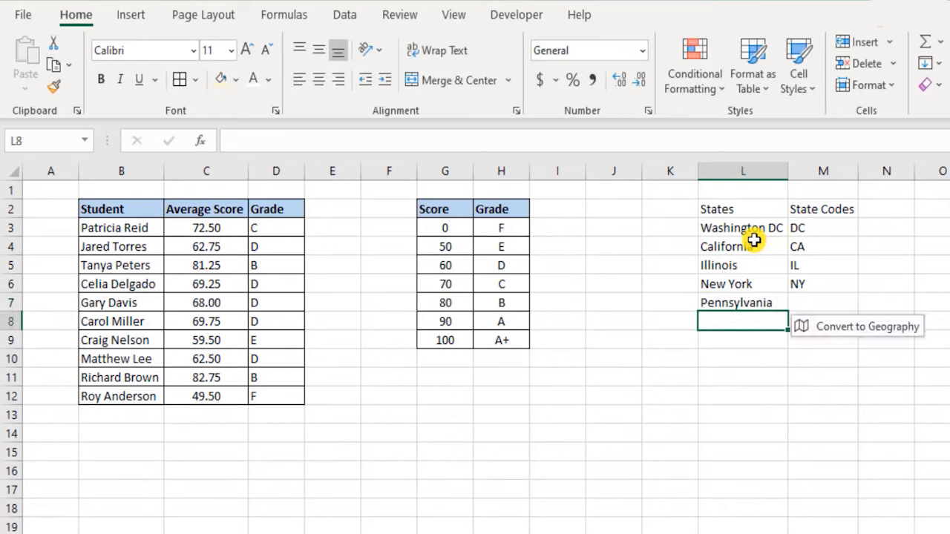
pyautogui.press('Up')
pyautogui.press('Right')
pyautogui.write('PA')
pyautogui.press('Return')
pyautogui.press('Up')
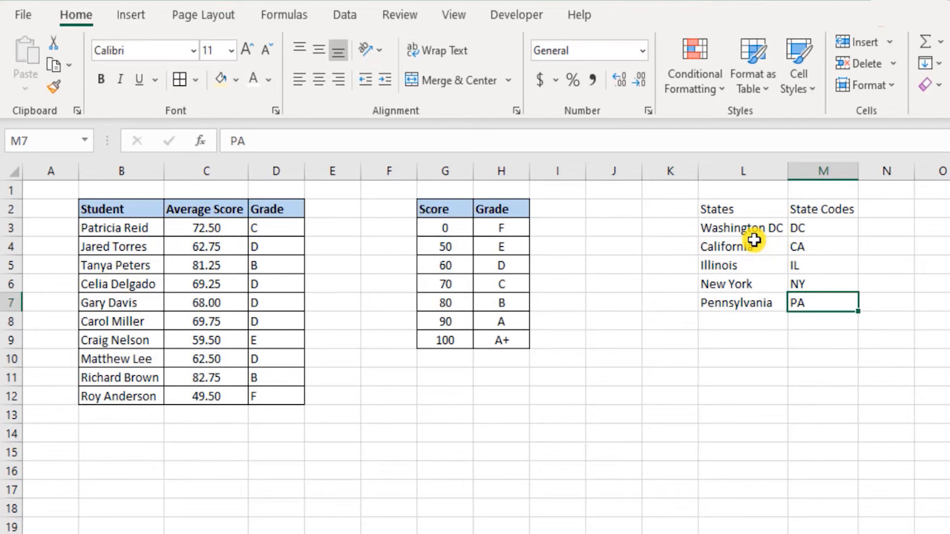
pyautogui.moveTo(735, 226); pyautogui.dragTo(812, 301)
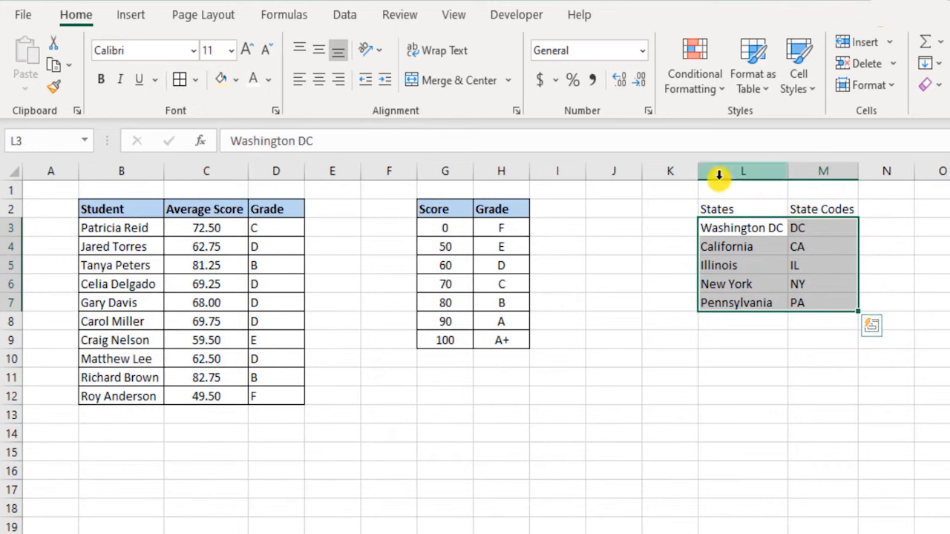
# Enter the lookup headers State Code in K11 and State in L11
pyautogui.click(657, 377)
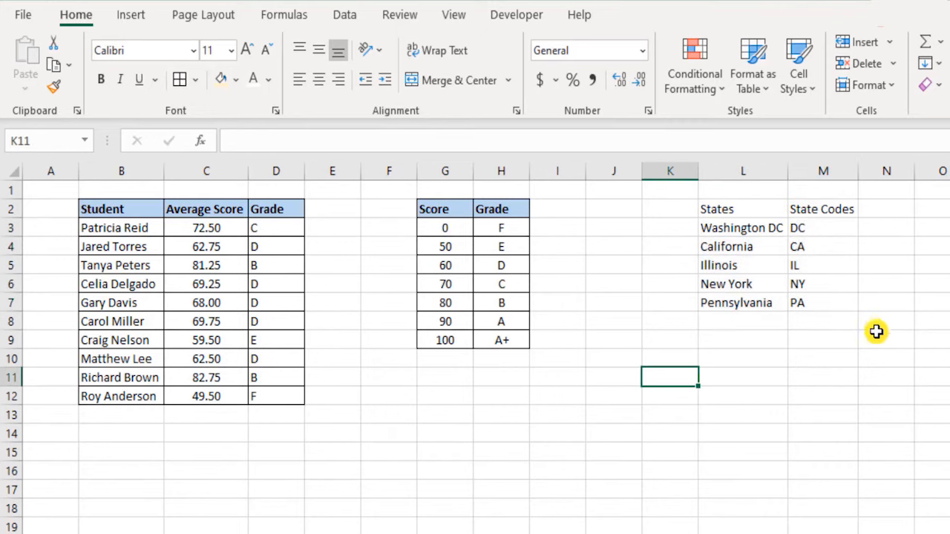
pyautogui.write('State Code')
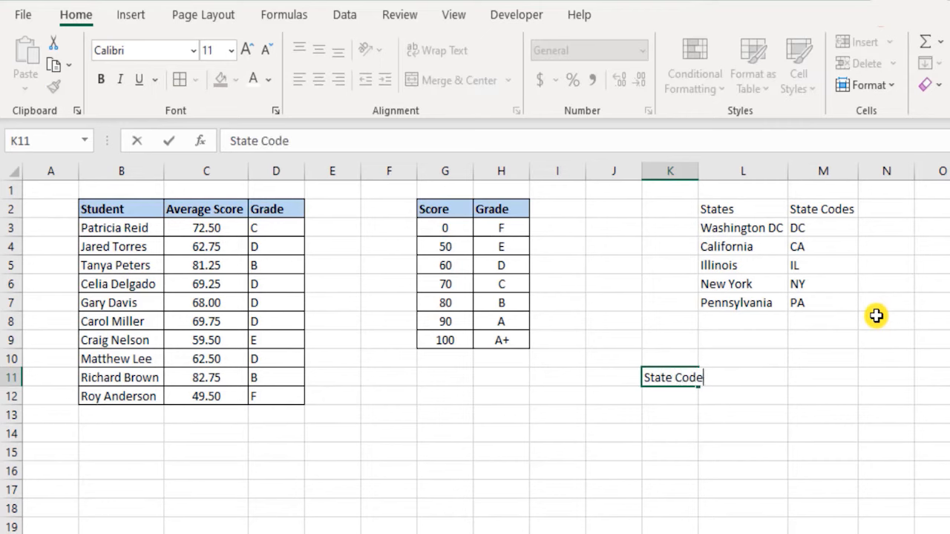
pyautogui.press('Return')
pyautogui.press('Up')
pyautogui.press('Right')
pyautogui.write('State')
pyautogui.press('Return')
# Move the State Code and State headers down one row to K12:L12
pyautogui.press('Up')
pyautogui.press('Left')
pyautogui.hotkey('shift', 'Right')
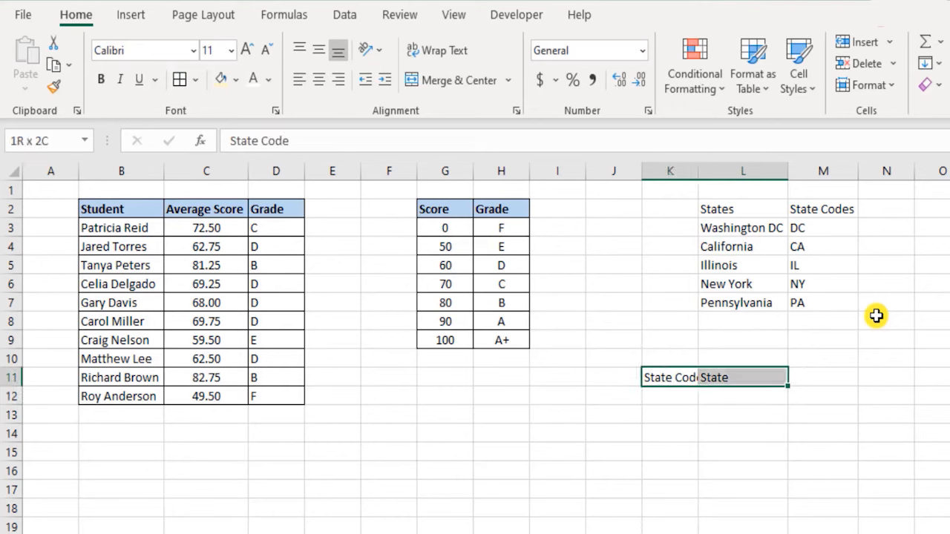
pyautogui.hotkey('ctrl', 'c')
pyautogui.press('Down')
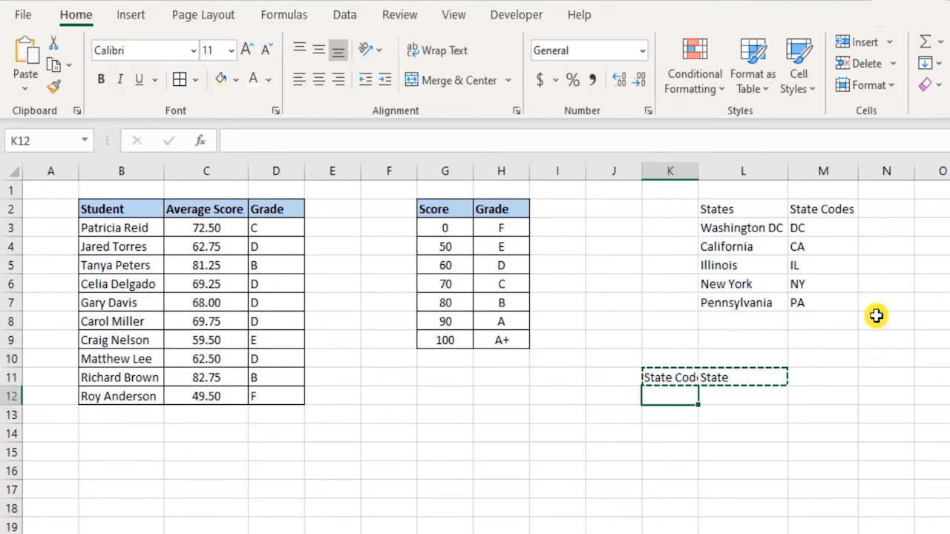
pyautogui.press('Return')
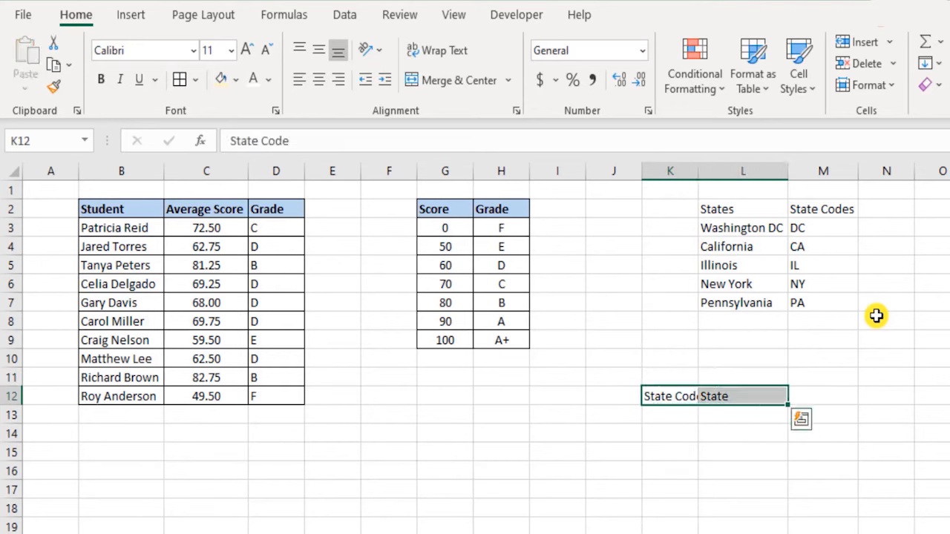
# Move the State Code header from K12 to M12 so it follows State
pyautogui.click(674, 396)
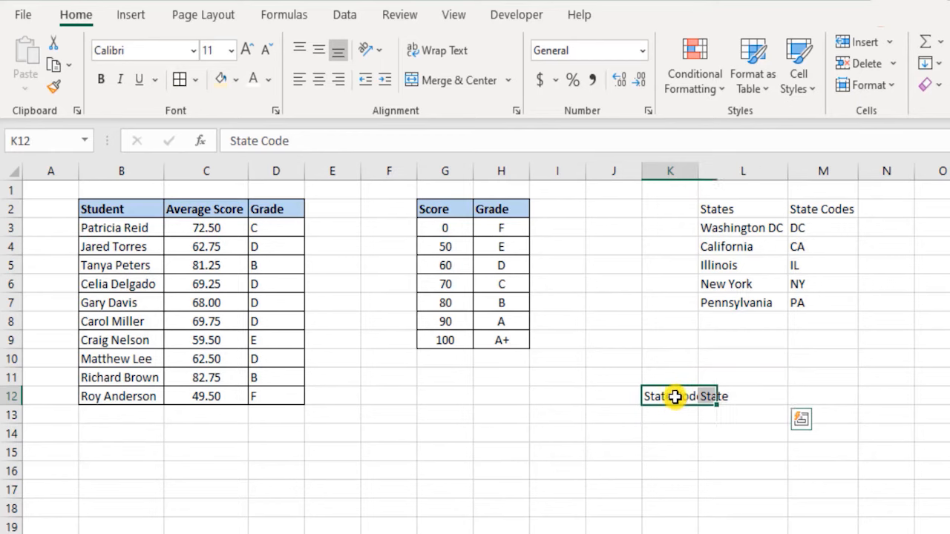
pyautogui.doubleClick(698, 171)
pyautogui.hotkey('ctrl', 'z')
pyautogui.hotkey('ctrl', 'c')
pyautogui.click(818, 399)
pyautogui.hotkey('ctrl', 'v')
# Enter NY in M13 as the state code to look up
pyautogui.click(818, 415)
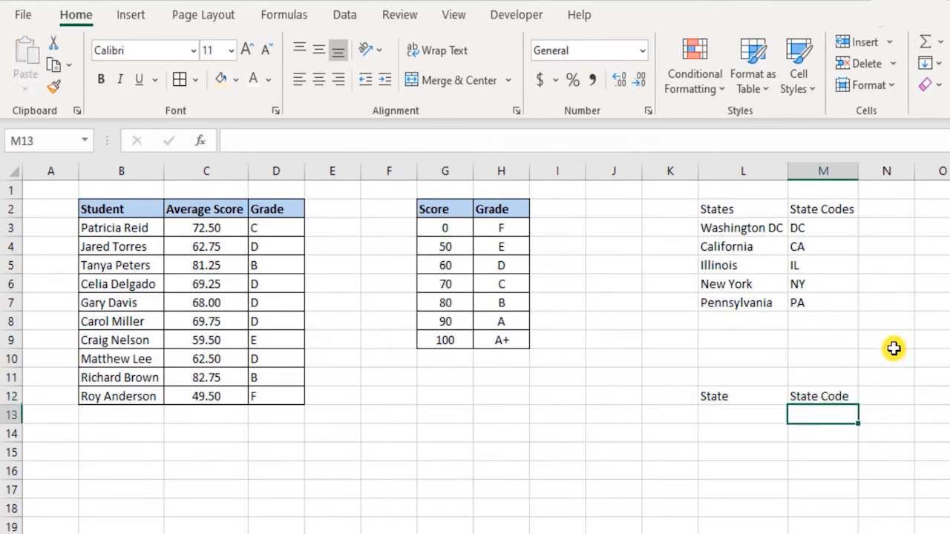
pyautogui.write('NY')
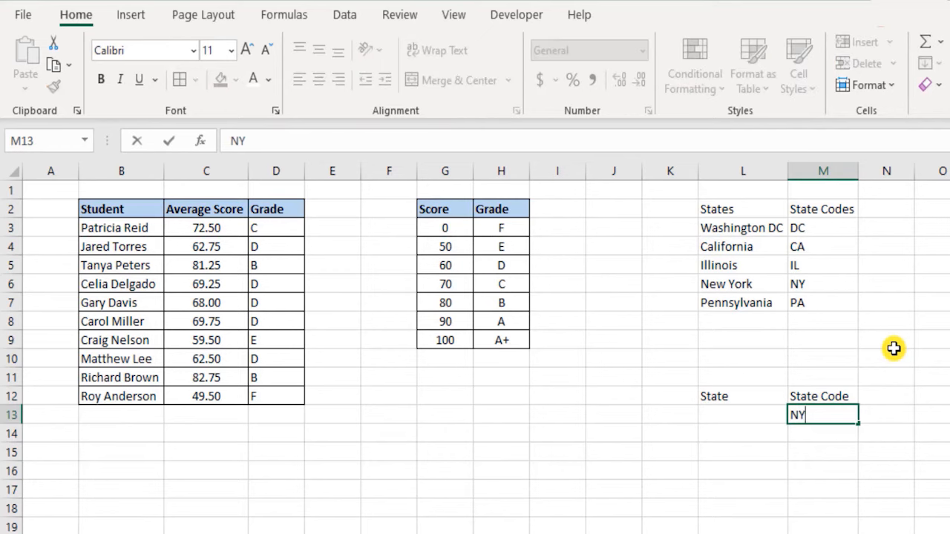
pyautogui.press('Return')
# Begin a VLOOKUP formula in L13 with M13 as the lookup value and L3:M7 as the table array
pyautogui.press('Up')
pyautogui.press('Left')
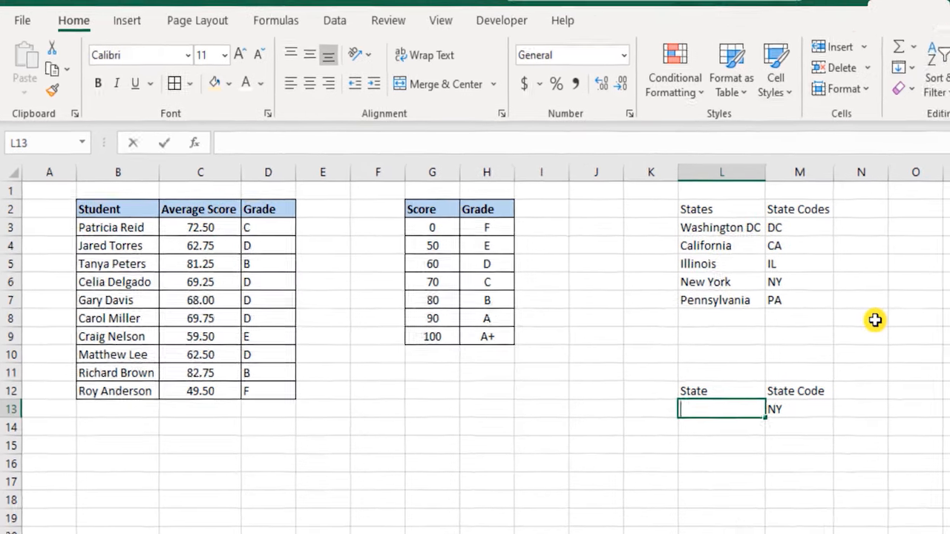
pyautogui.write('=vlo')
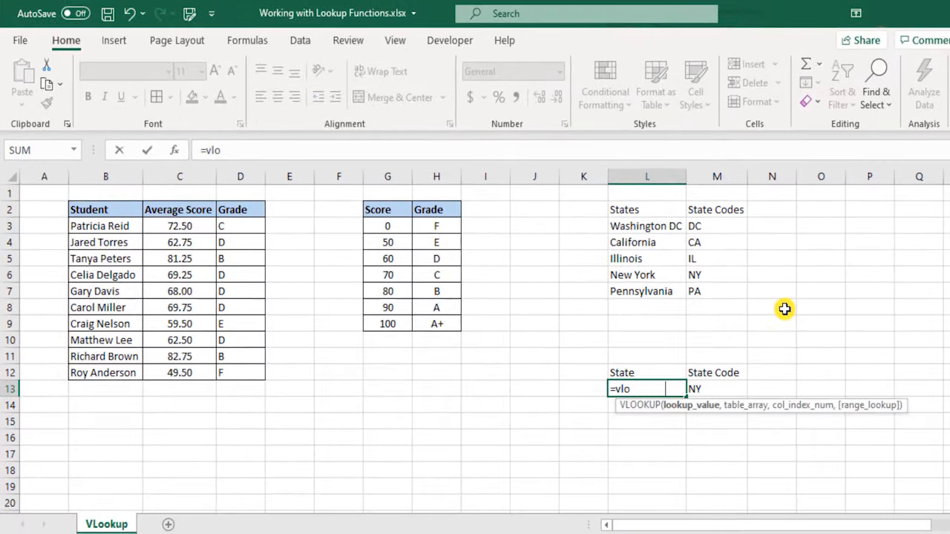
pyautogui.press('Tab')
pyautogui.click(717, 387)
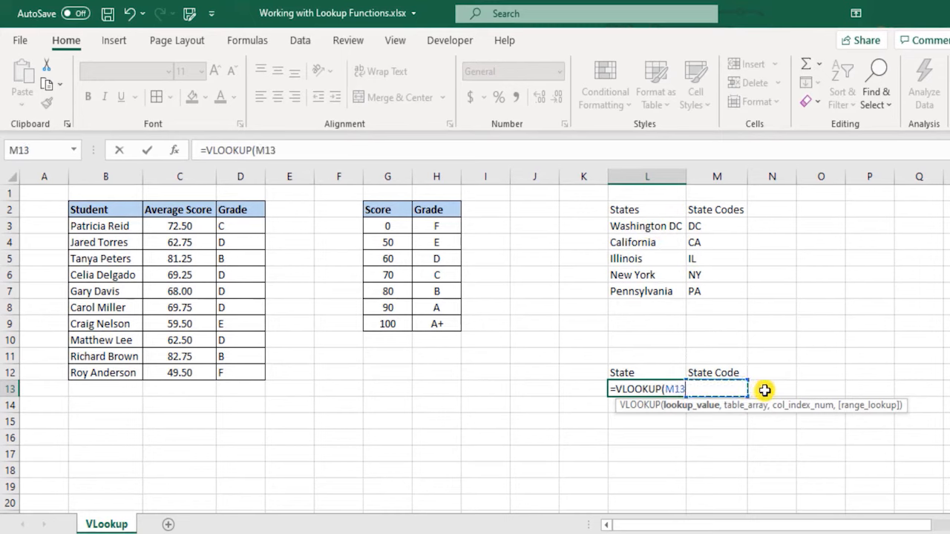
pyautogui.write(',')
pyautogui.moveTo(639, 226); pyautogui.dragTo(716, 292)
pyautogui.write(',')
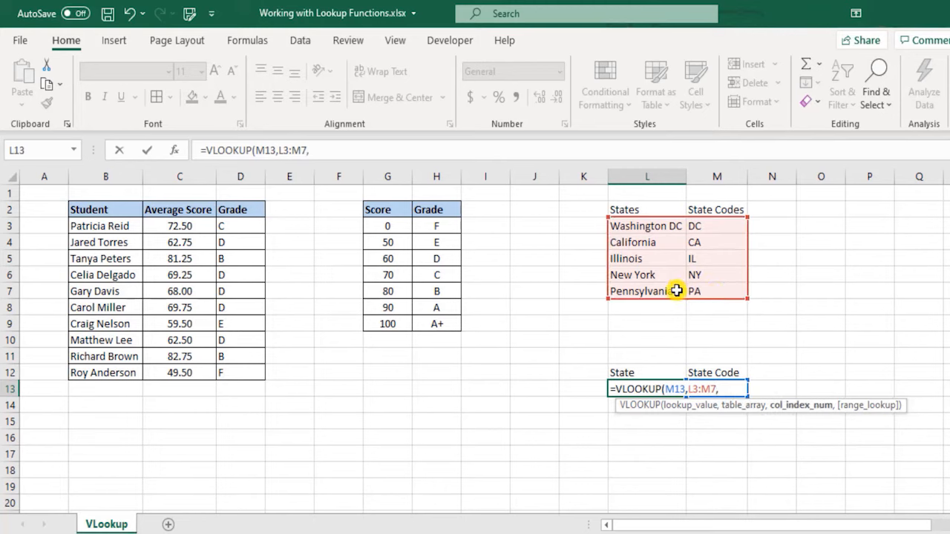
# Complete the L13 formula with column index 1 and the exact match option FALSE
pyautogui.write('1')
pyautogui.write(',')
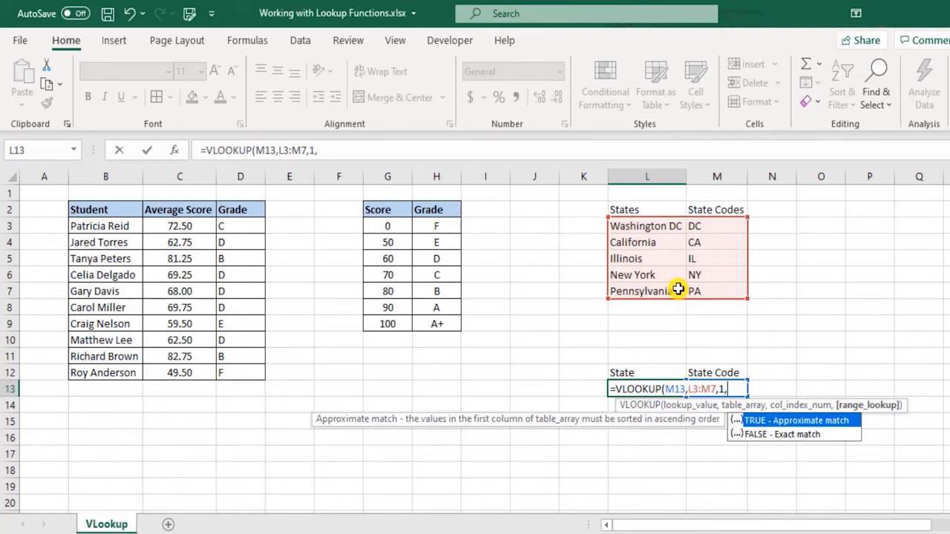
pyautogui.click(808, 435)
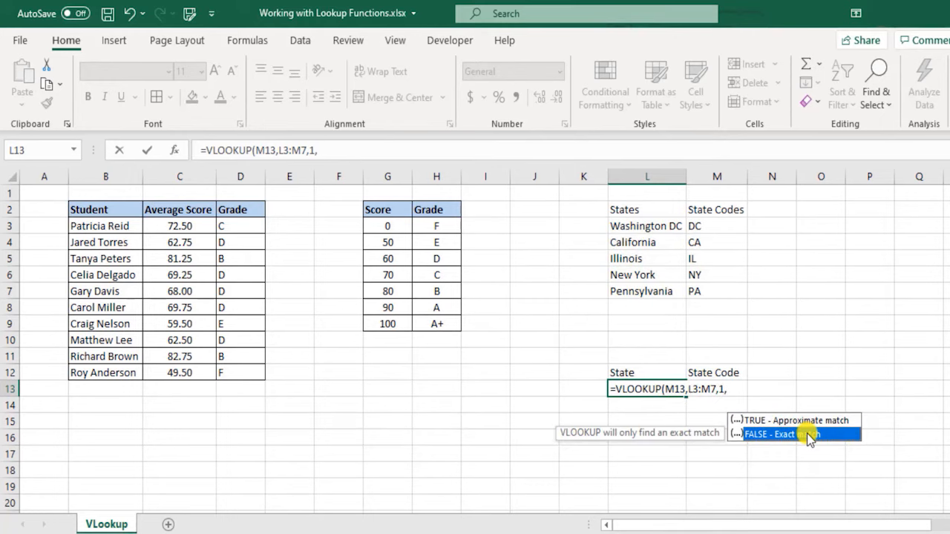
pyautogui.doubleClick(807, 433)
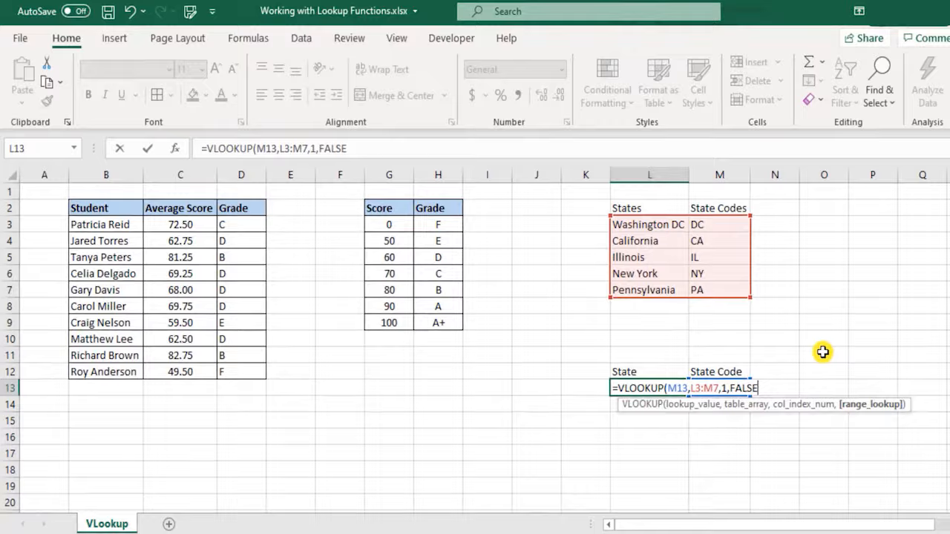
pyautogui.write(')')
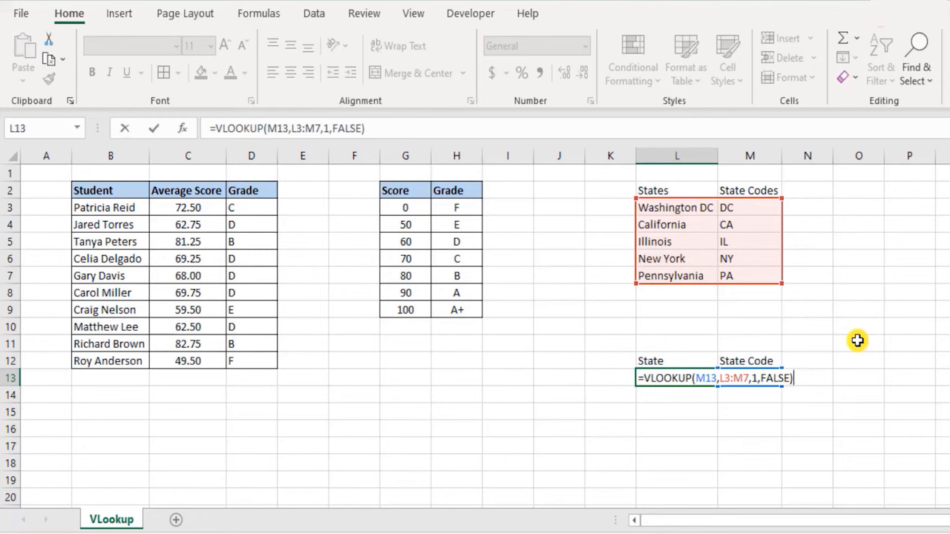
pyautogui.press('Return')
pyautogui.press('Up')
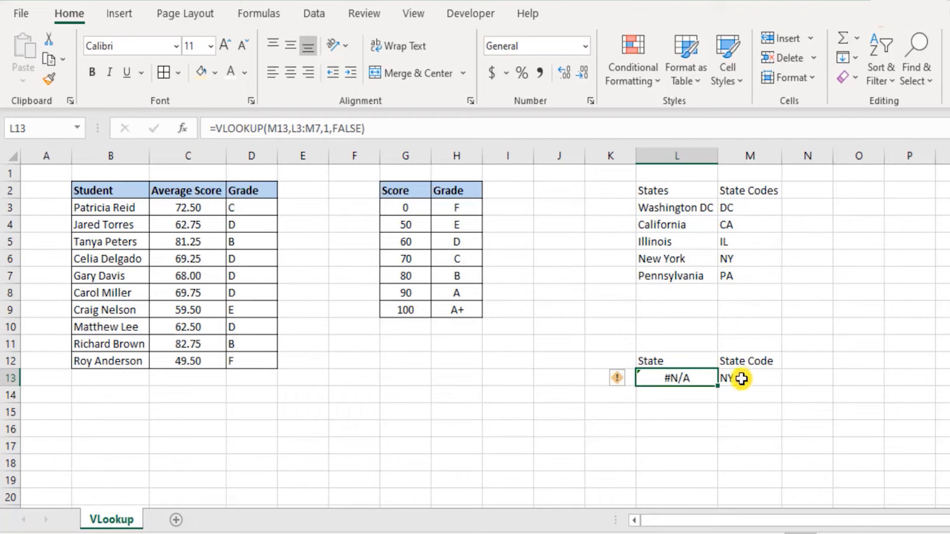
# Review the lookup range L3:M7 and the arguments of the VLOOKUP formula in L13
pyautogui.moveTo(681, 202); pyautogui.dragTo(738, 273)
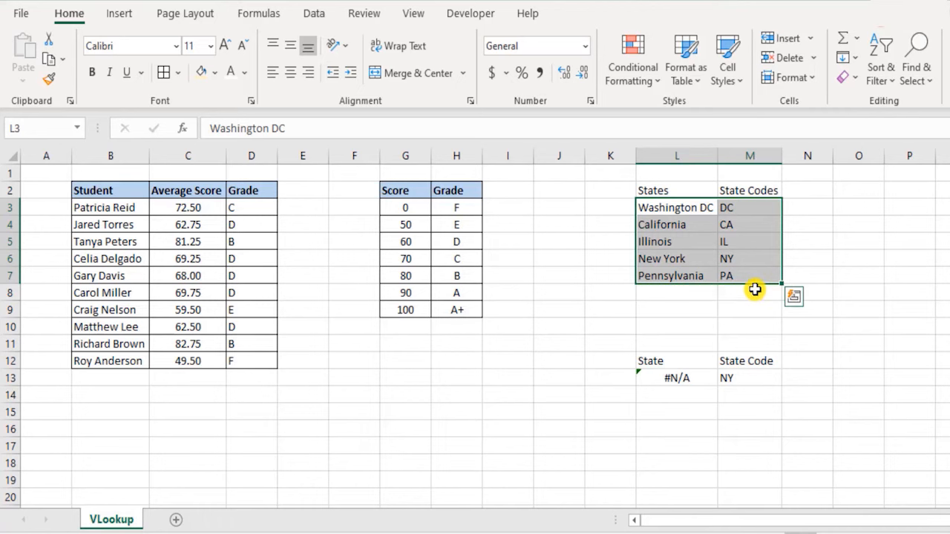
pyautogui.click(647, 378)
pyautogui.rightClick(674, 378)
pyautogui.press('Escape')
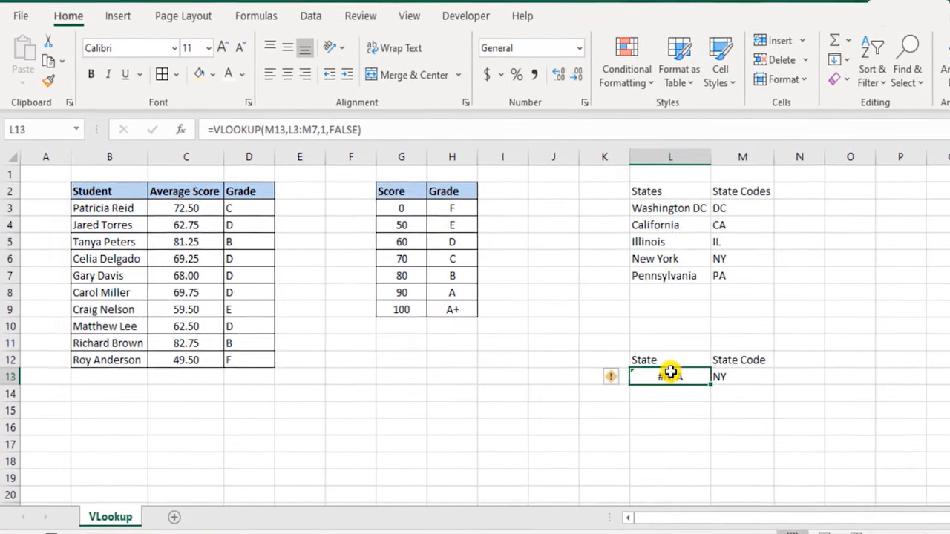
pyautogui.doubleClick(670, 375)
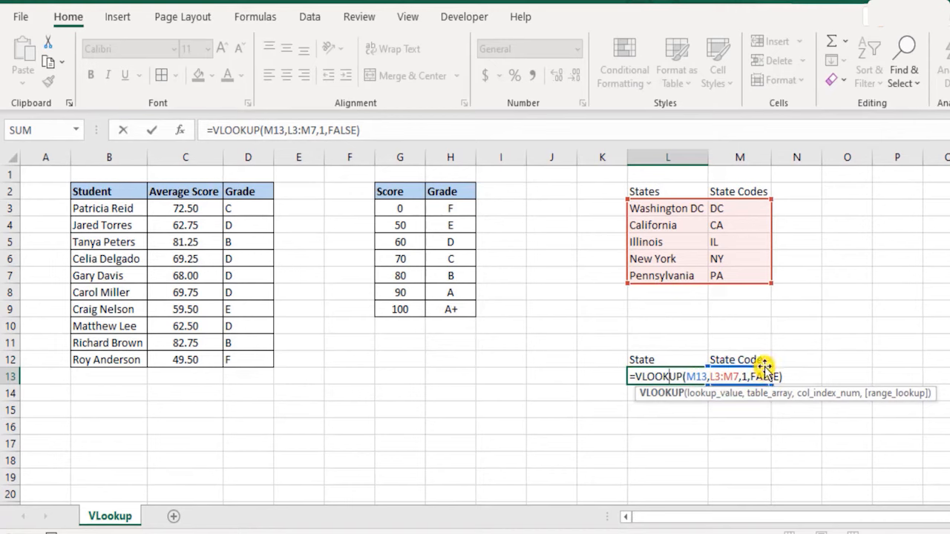
pyautogui.press('Escape')
# Try placing a copy of the States column L2:L7 in column N starting at N2, and undo the paste
pyautogui.moveTo(737, 191); pyautogui.dragTo(746, 274)
pyautogui.moveTo(671, 192); pyautogui.dragTo(674, 273)
pyautogui.hotkey('ctrl', 'q')
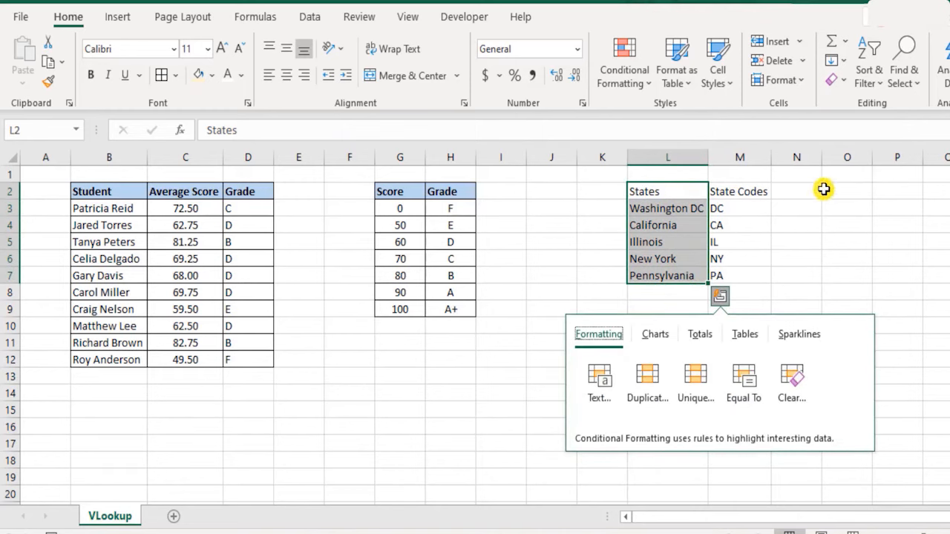
pyautogui.moveTo(659, 191); pyautogui.dragTo(685, 270)
pyautogui.hotkey('ctrl', 'c')
pyautogui.click(795, 194)
pyautogui.hotkey('ctrl', 'v')
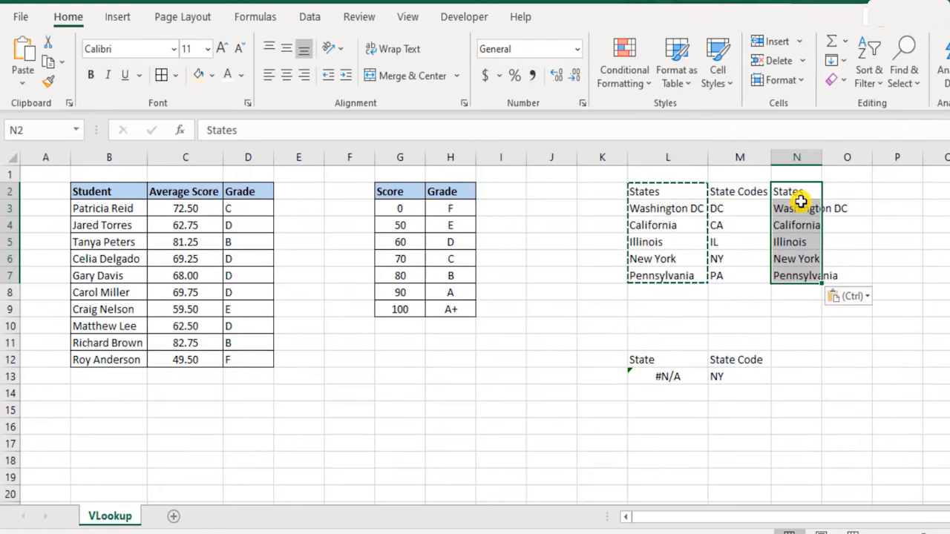
pyautogui.hotkey('ctrl', 'z')
# Move the State Codes column M2:M7 in front of the States column, starting at K2
pyautogui.moveTo(757, 191); pyautogui.dragTo(736, 275)
pyautogui.hotkey('ctrl', 'c')
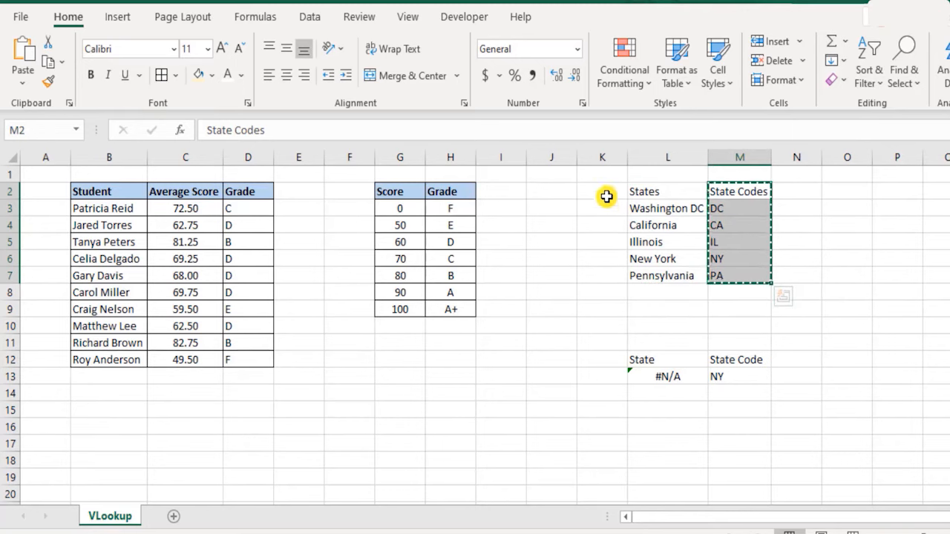
pyautogui.click(609, 194)
pyautogui.moveTo(740, 190); pyautogui.dragTo(739, 273)
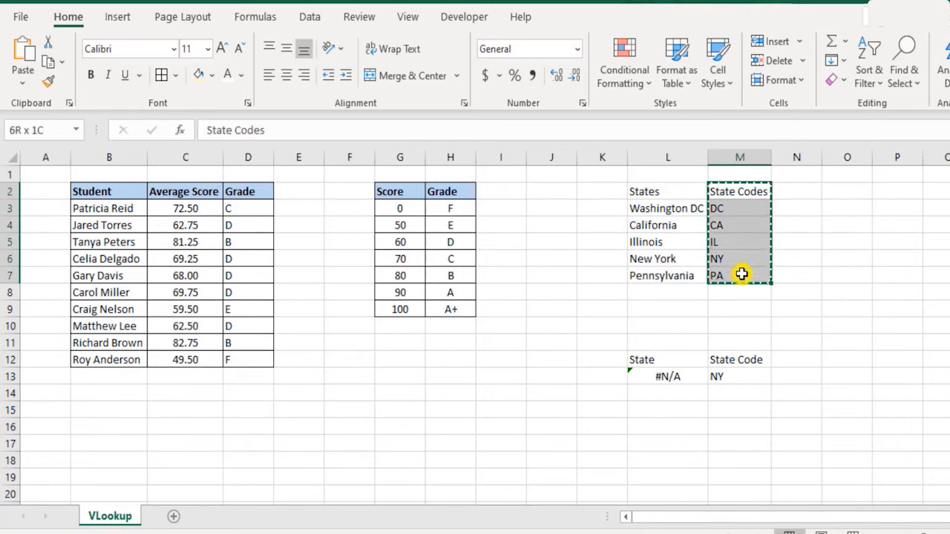
pyautogui.click(619, 191)
pyautogui.hotkey('ctrl', 'v')
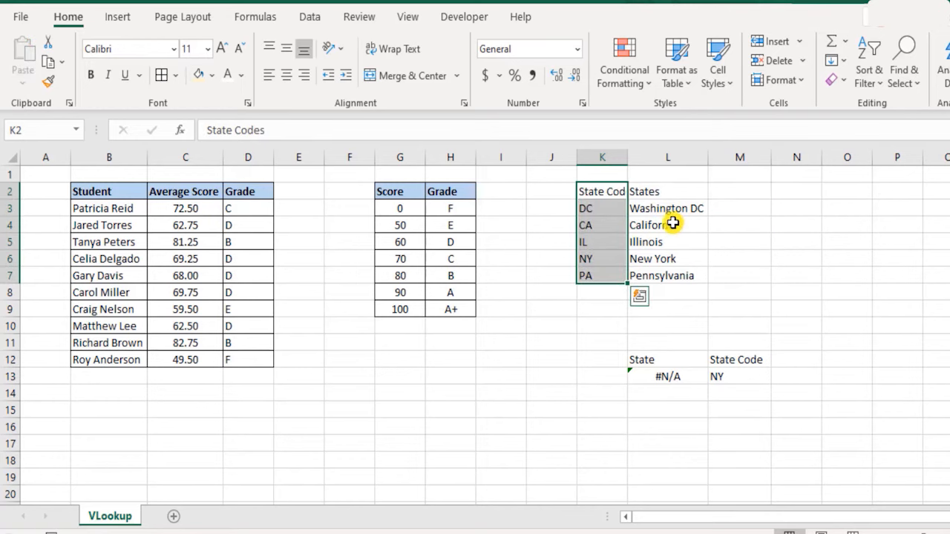
# Shift the table array of the VLOOKUP formula in L13 to K3:L7
pyautogui.doubleClick(672, 376)
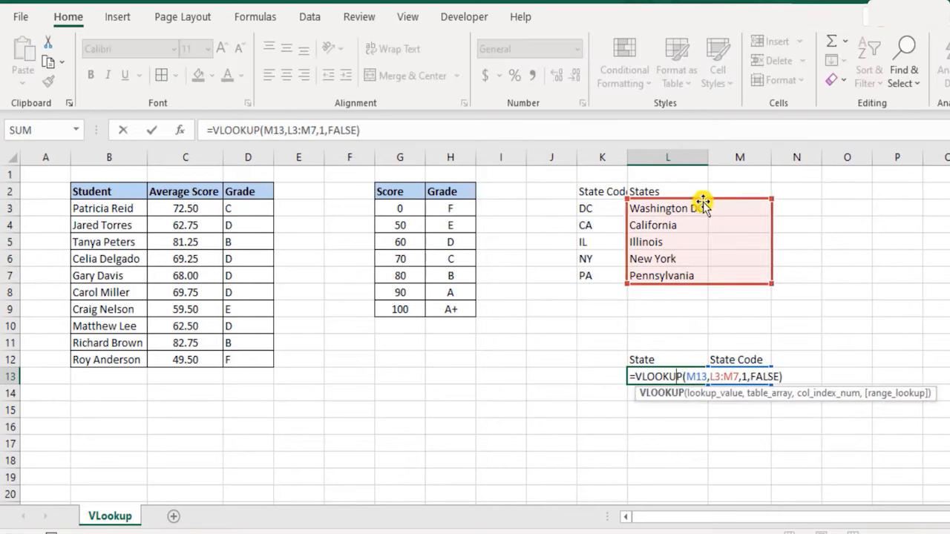
pyautogui.moveTo(702, 203); pyautogui.dragTo(618, 212)
pyautogui.press('Return')
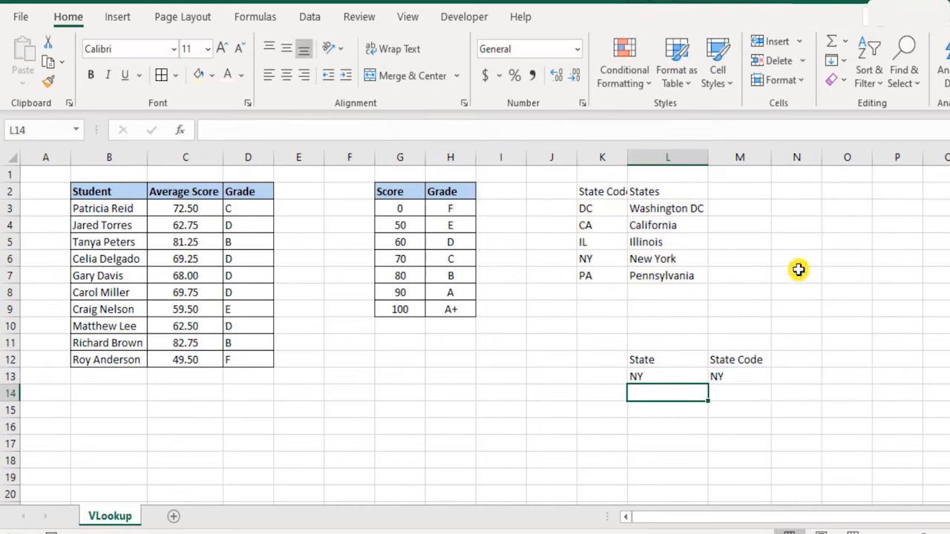
# Set the column index of the VLOOKUP formula in L13 to 2
pyautogui.click(674, 375)
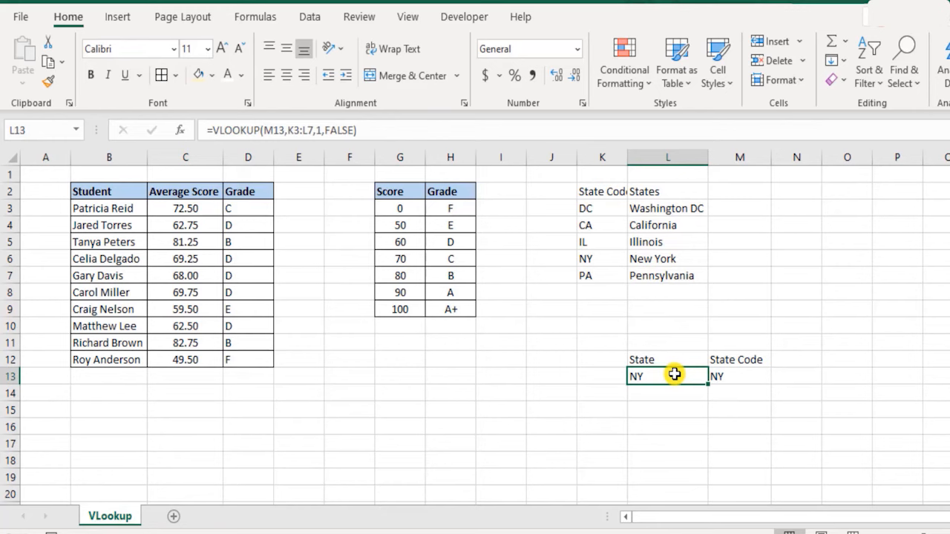
pyautogui.doubleClick(674, 375)
pyautogui.click(740, 377)
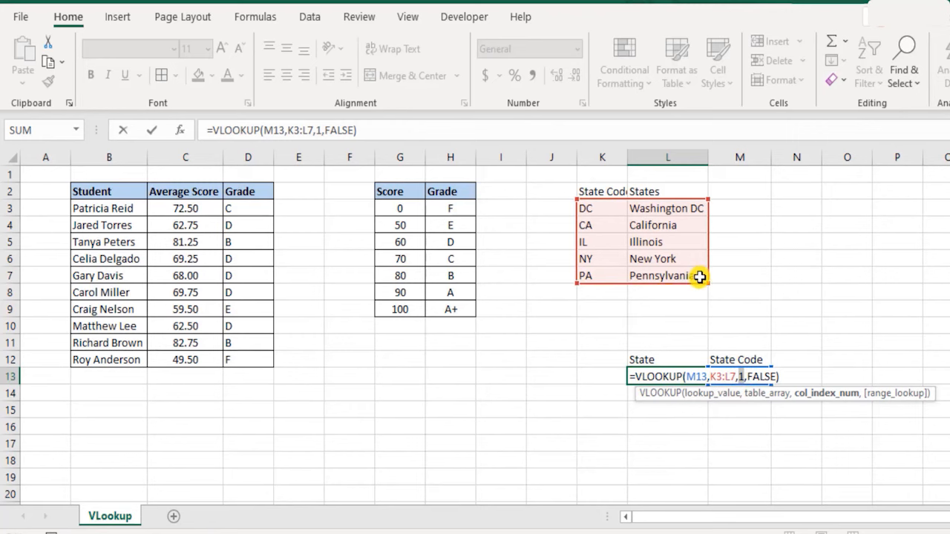
pyautogui.press('Return')
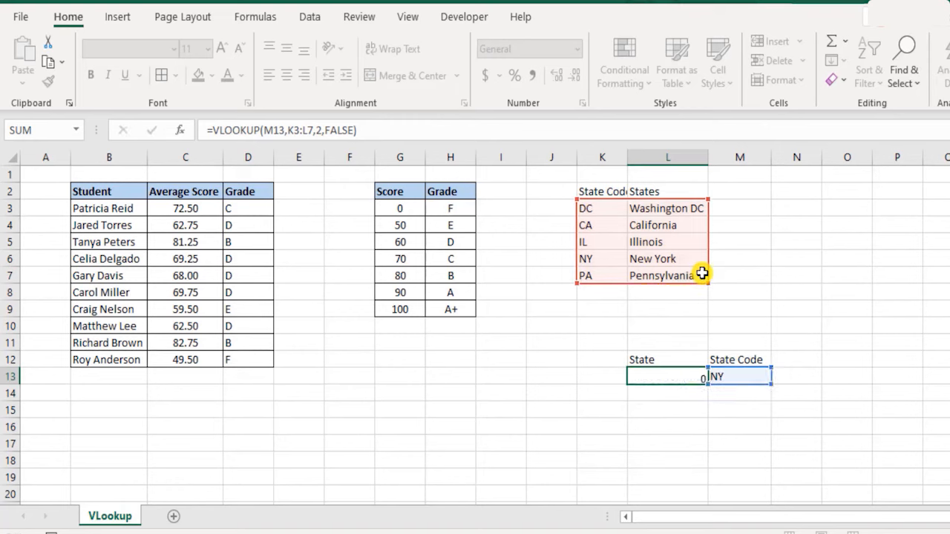
pyautogui.click(679, 375)
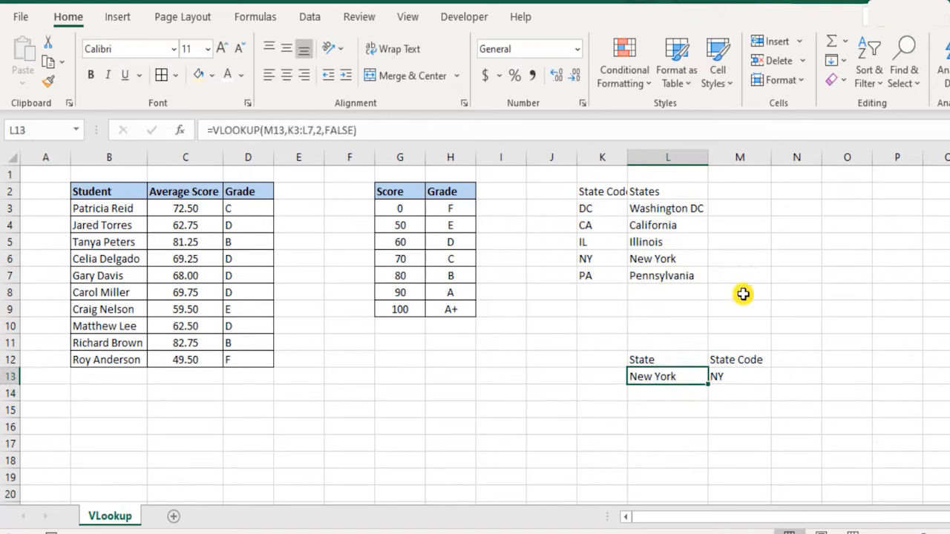
# Undo the two edits to the L13 formula and the move of the State Codes column to column K
pyautogui.moveTo(610, 195); pyautogui.dragTo(609, 278)
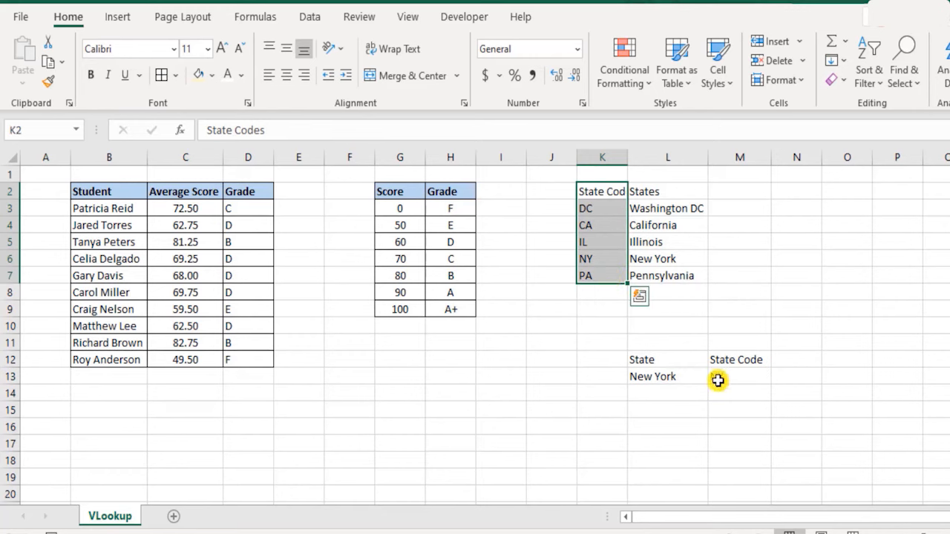
pyautogui.hotkey('ctrl', 'z')
pyautogui.hotkey('ctrl', 'z')
pyautogui.hotkey('ctrl', 'z')
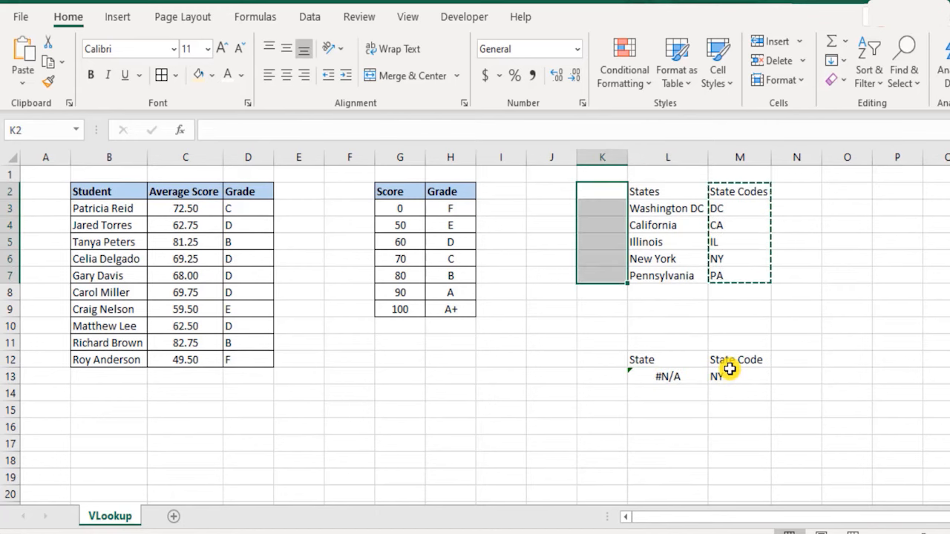
pyautogui.press('Escape')
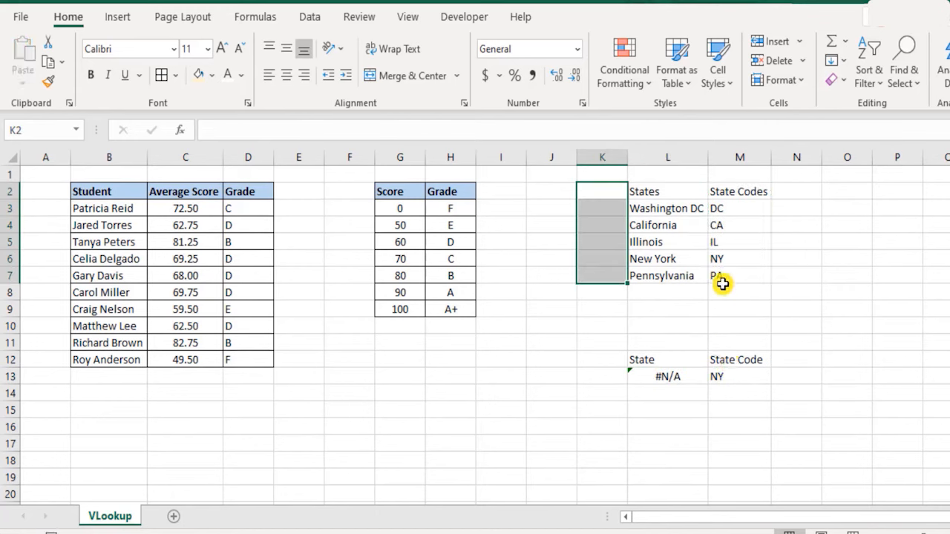
pyautogui.click(693, 307)
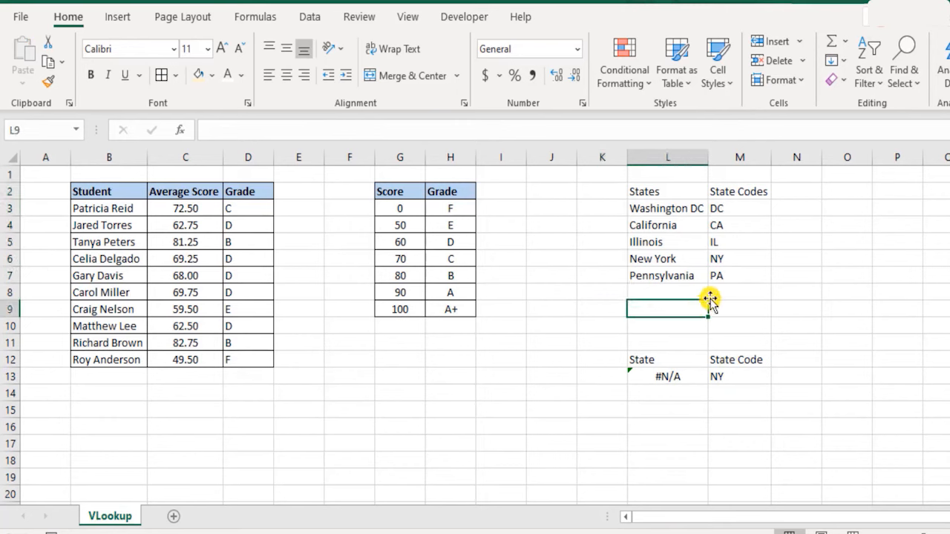
# Enter a formula in S3 that references the first state name in L3
pyautogui.moveTo(673, 189); pyautogui.dragTo(737, 277)
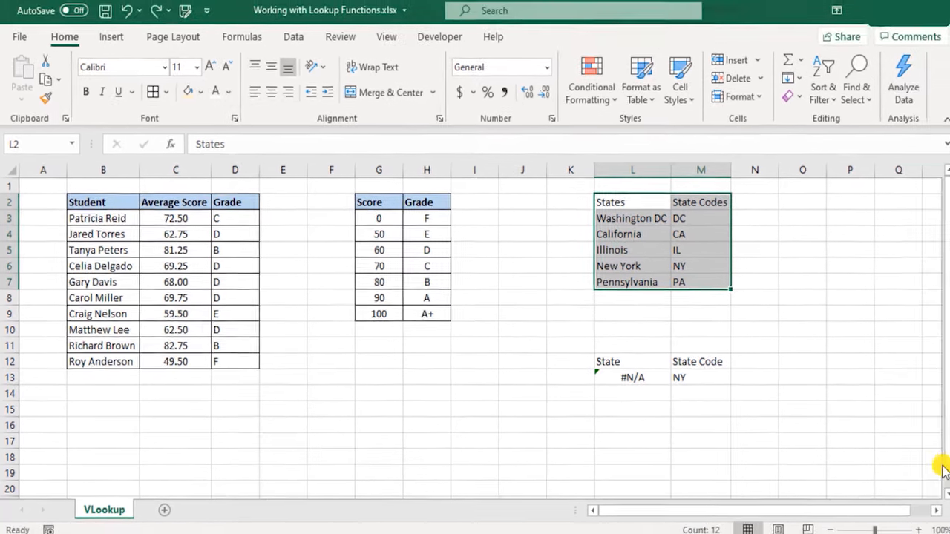
pyautogui.click(920, 510)
pyautogui.moveTo(886, 509); pyautogui.dragTo(772, 509)
pyautogui.click(627, 205)
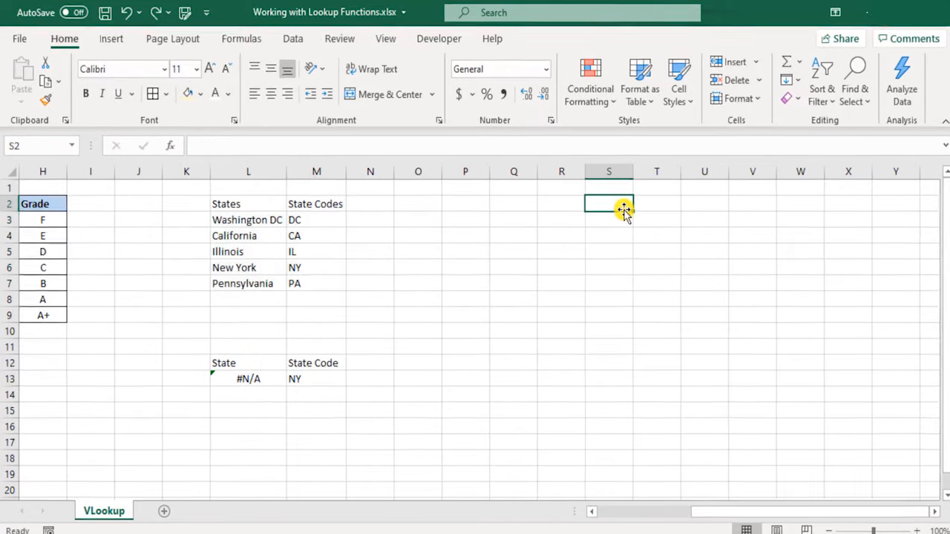
pyautogui.write('=')
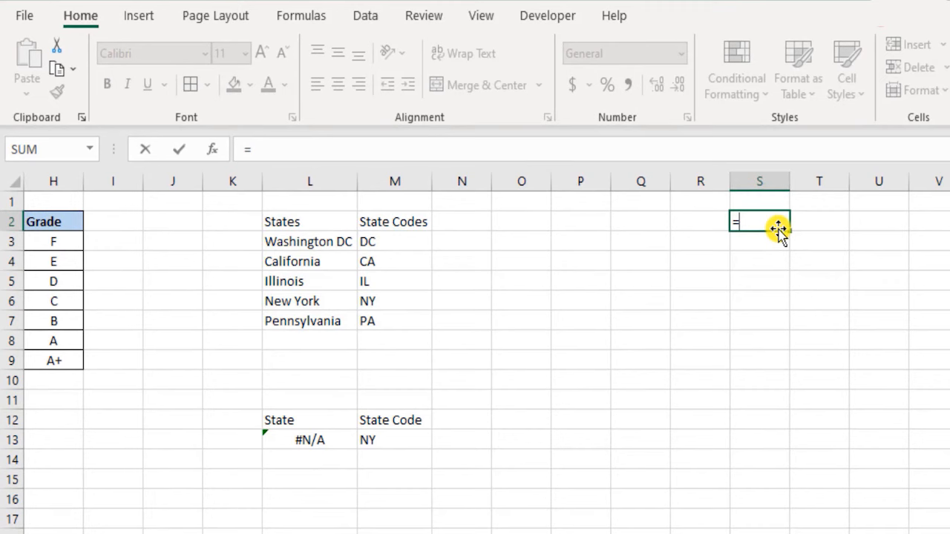
pyautogui.press('Escape')
pyautogui.press('Down')
pyautogui.write('=')
pyautogui.press('Left')
pyautogui.press('Left')
pyautogui.press('Left')
pyautogui.press('Left')
pyautogui.press('Left')
pyautogui.press('Left')
pyautogui.press('Left')
pyautogui.press('Return')
pyautogui.press('Up')
# Fill the S3 reference formula down through S7 to build a helper column of state names
pyautogui.hotkey('shift', 'Down')
pyautogui.hotkey('shift', 'Down')
pyautogui.hotkey('shift', 'Down')
pyautogui.hotkey('shift', 'Down')
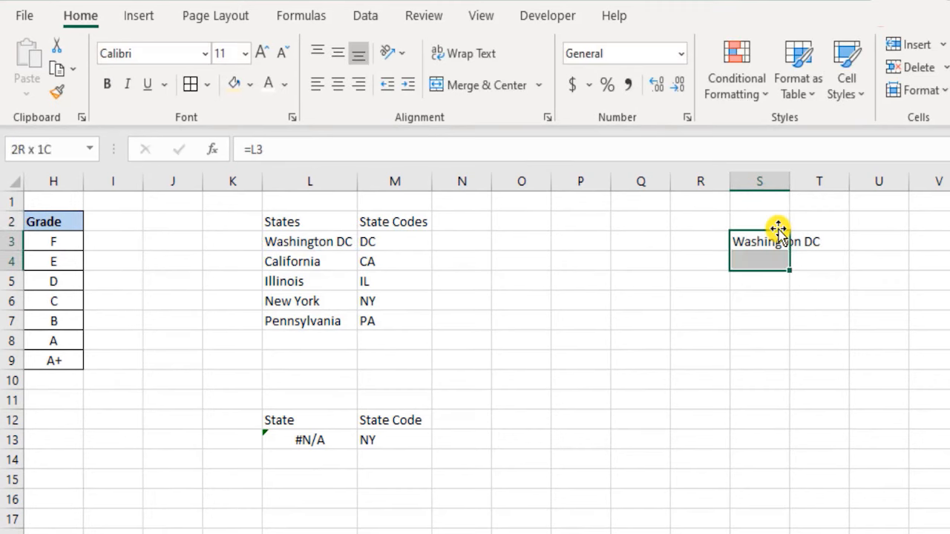
pyautogui.hotkey('ctrl', 'd')
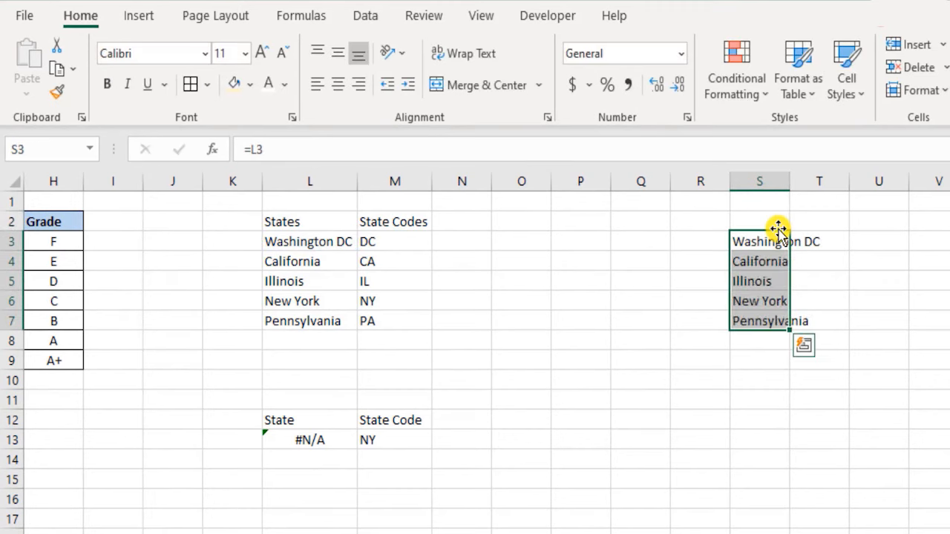
pyautogui.press('Down')
pyautogui.press('Down')
pyautogui.press('Down')
pyautogui.press('Down')
pyautogui.press('Down')
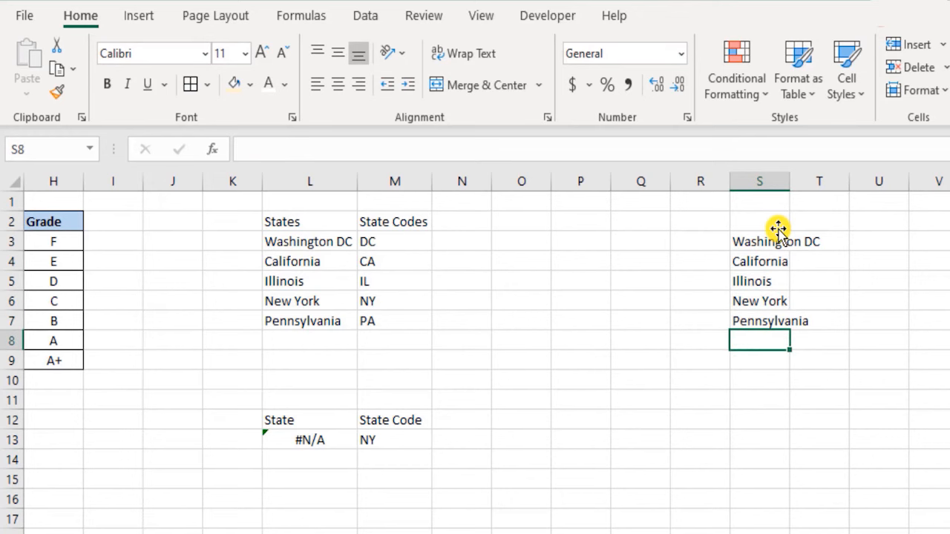
# Review the commands available for helper column S and the empty range N2:R7 beside the State Codes
pyautogui.click(760, 184)
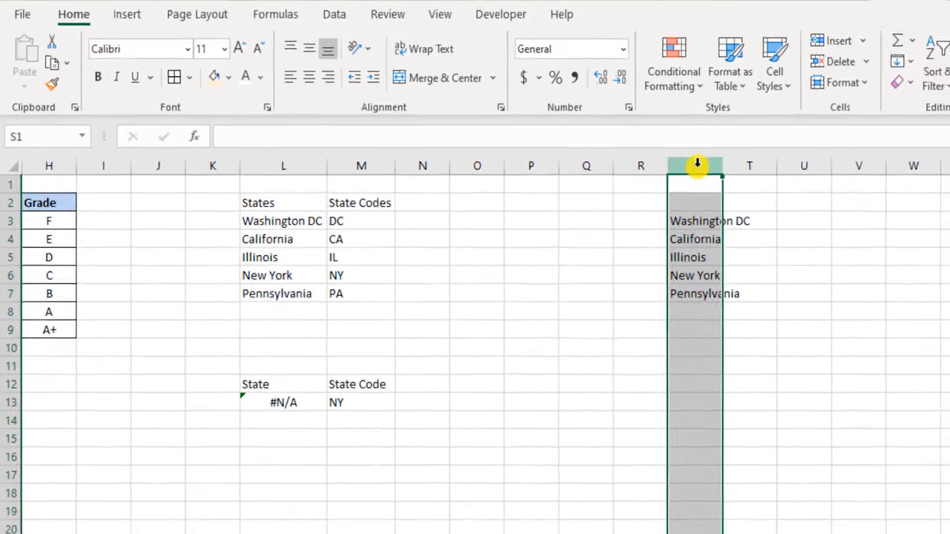
pyautogui.rightClick(697, 165)
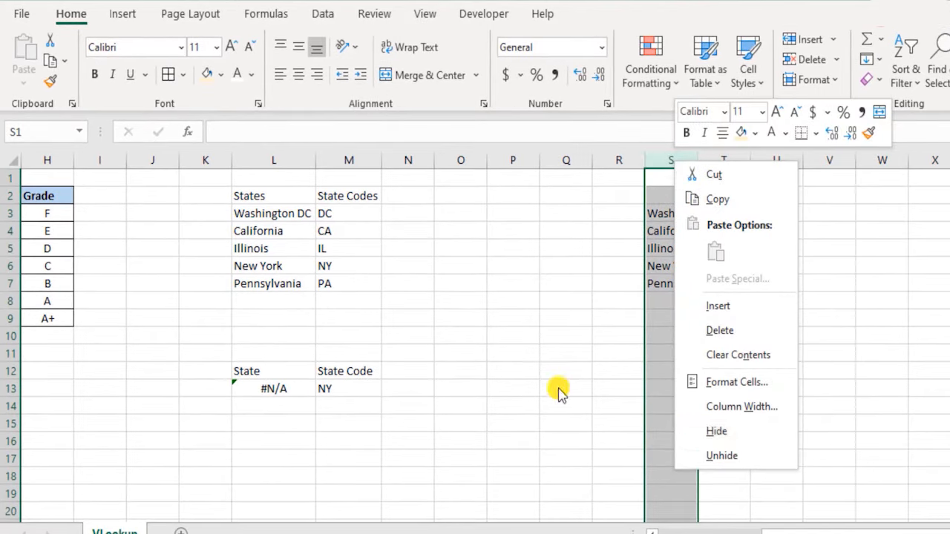
pyautogui.press('Escape')
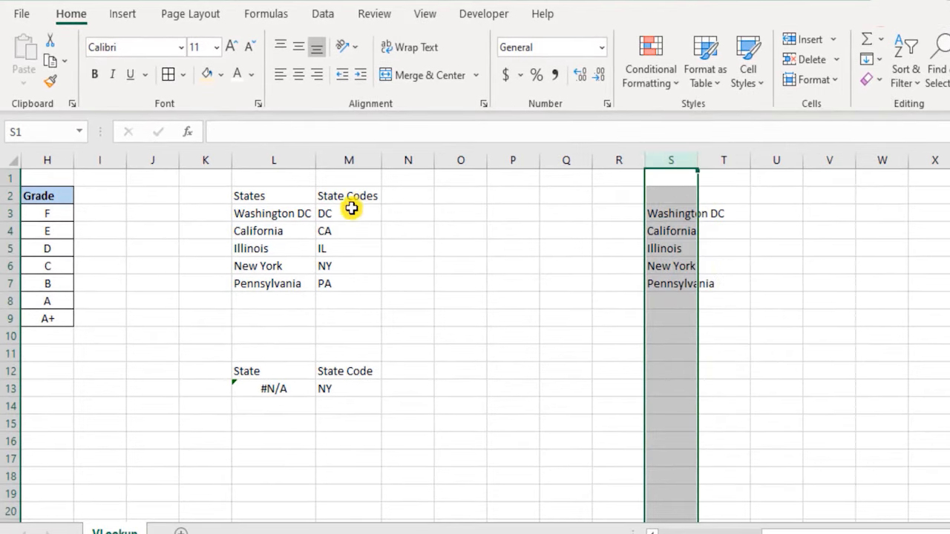
pyautogui.moveTo(401, 190); pyautogui.dragTo(598, 280)
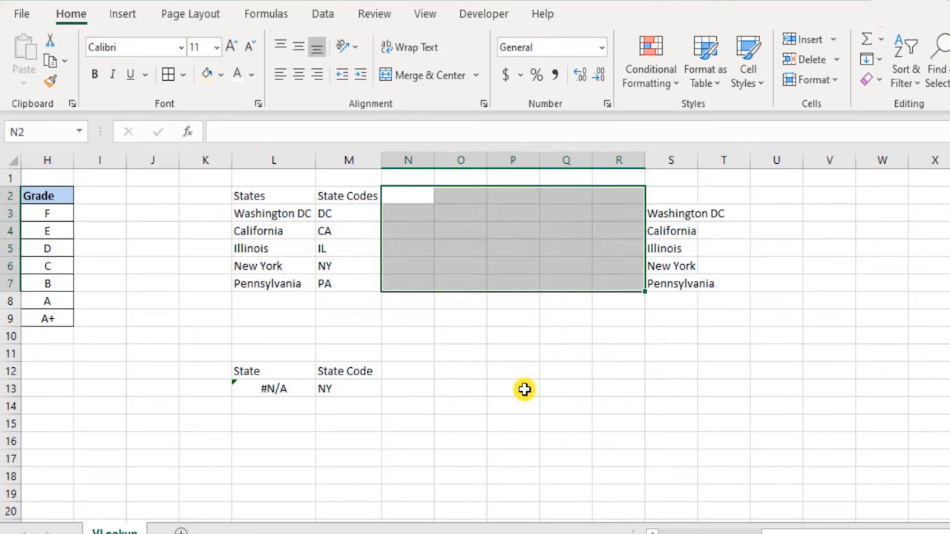
# Replace the L13 formula with a new VLOOKUP using M13 as the lookup value and M3:S7 as the table array
pyautogui.click(253, 388)
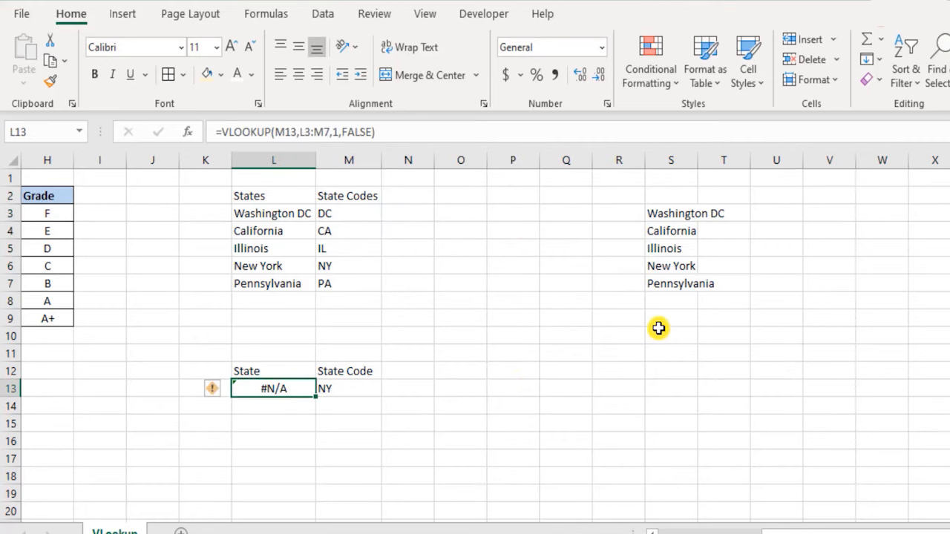
pyautogui.press('Delete')
pyautogui.write('=')
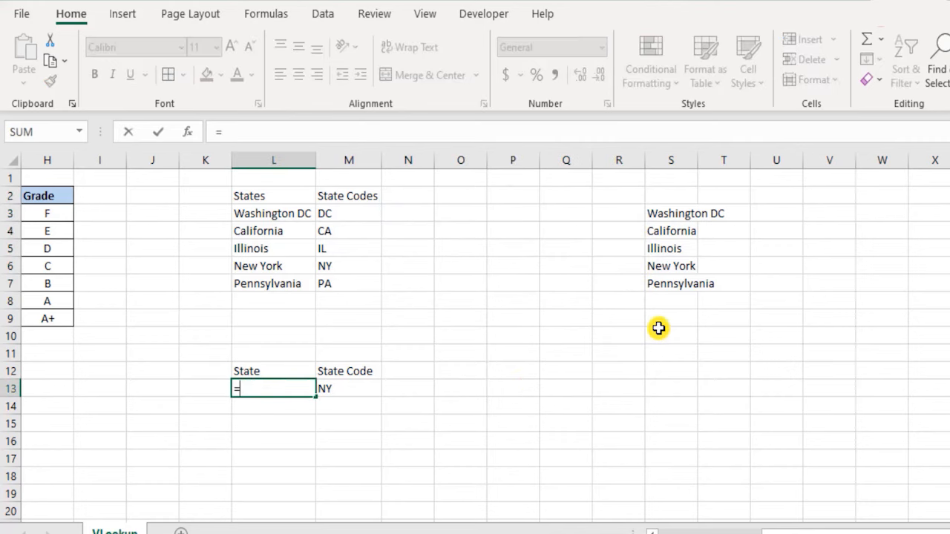
pyautogui.write('vlo')
pyautogui.press('Tab')
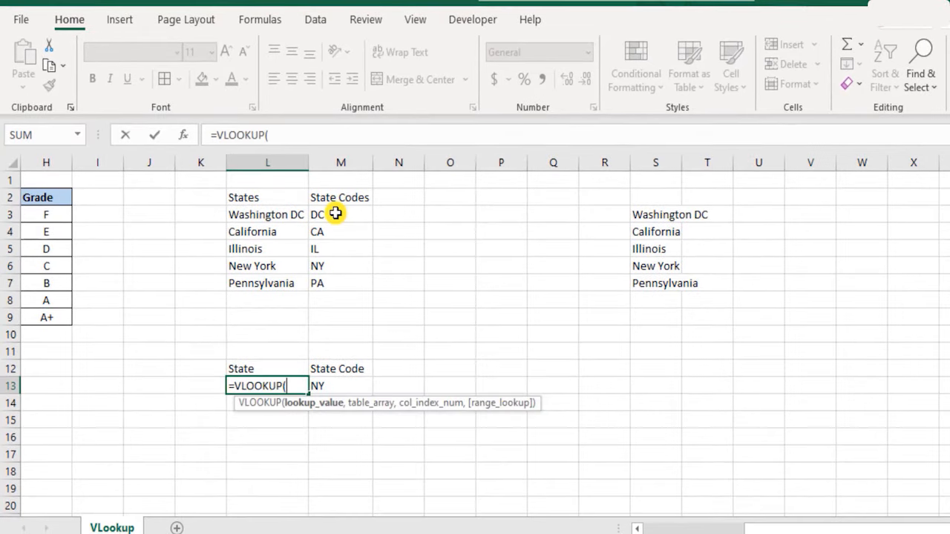
pyautogui.click(340, 382)
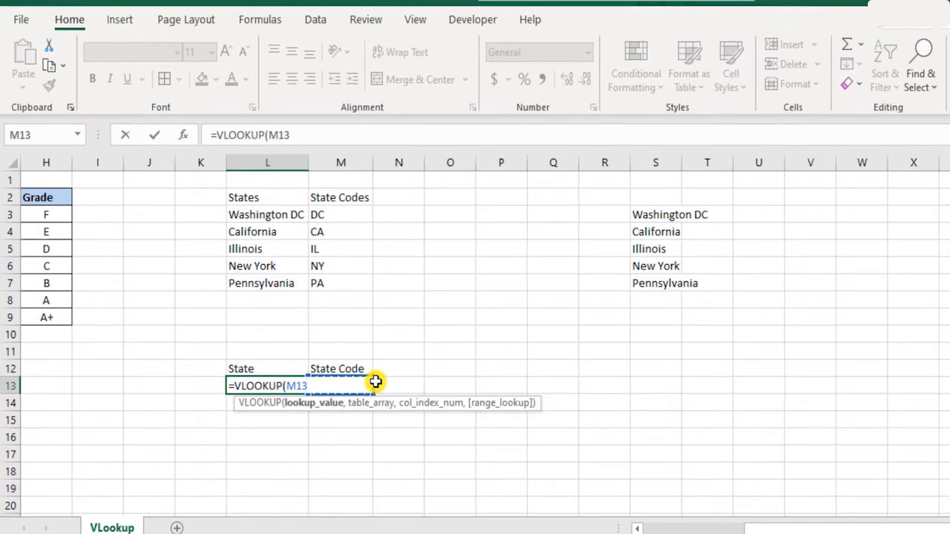
pyautogui.write(',')
pyautogui.moveTo(331, 208); pyautogui.dragTo(353, 283)
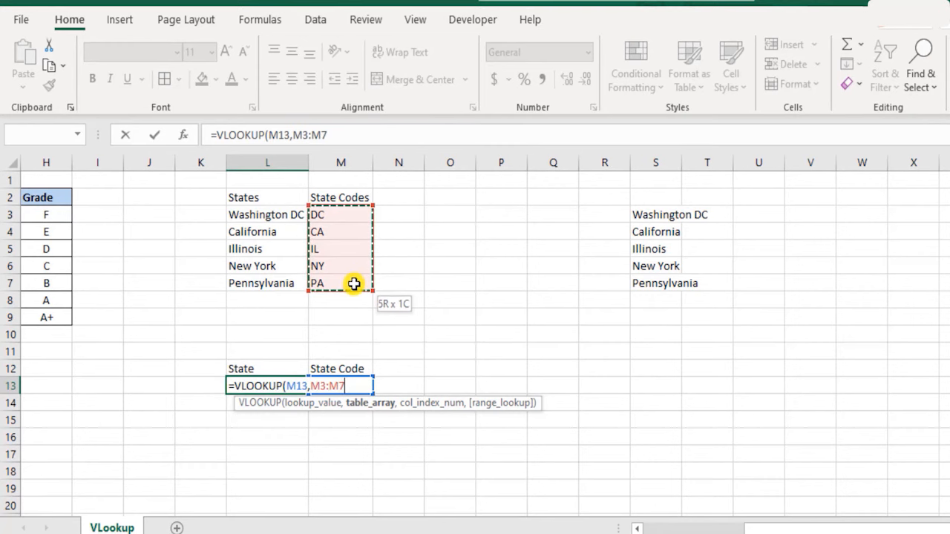
pyautogui.moveTo(354, 284); pyautogui.dragTo(661, 284)
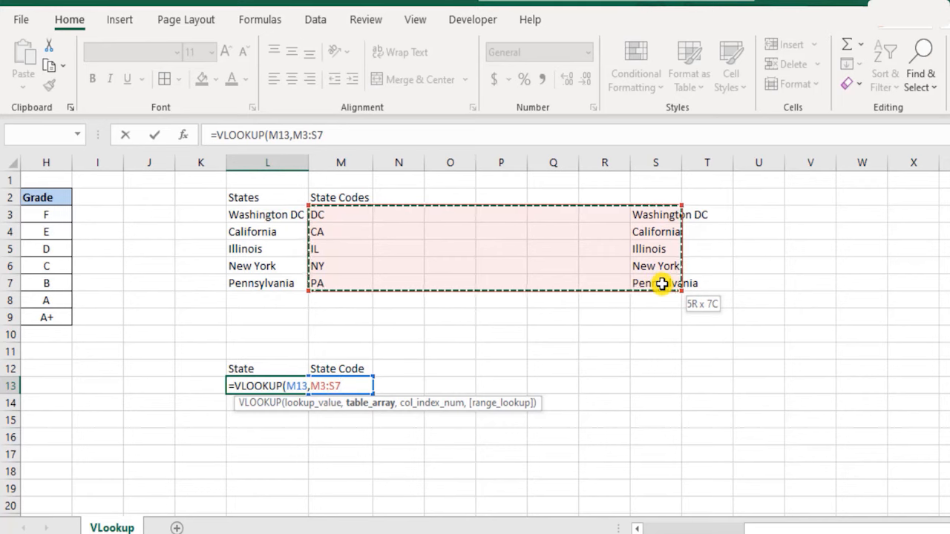
# Complete the L13 formula with column index 7 and the exact match option FALSE, and review it
pyautogui.write(',7')
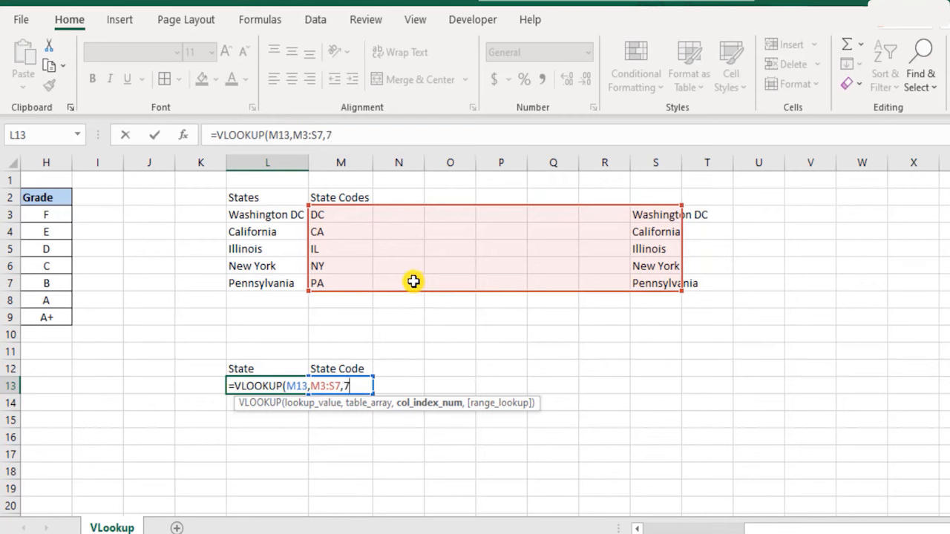
pyautogui.write(',')
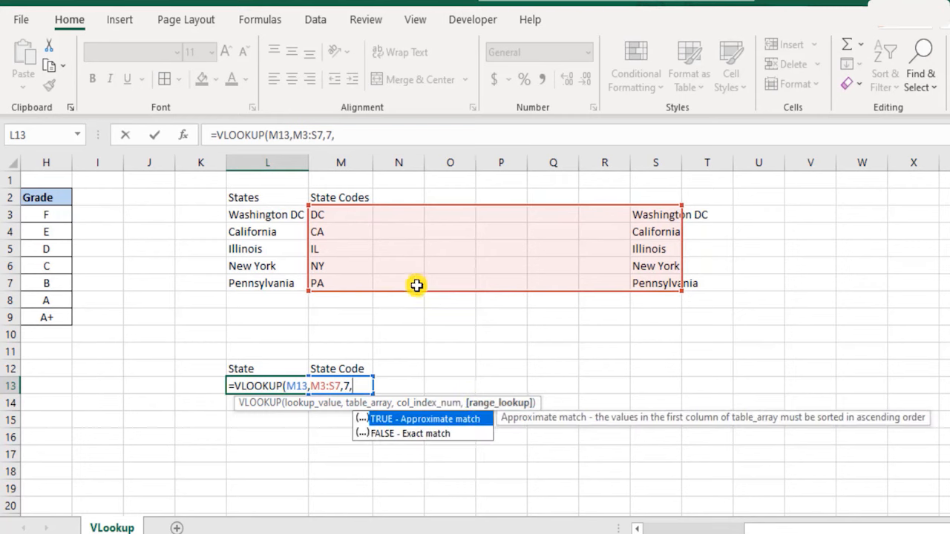
pyautogui.doubleClick(415, 433)
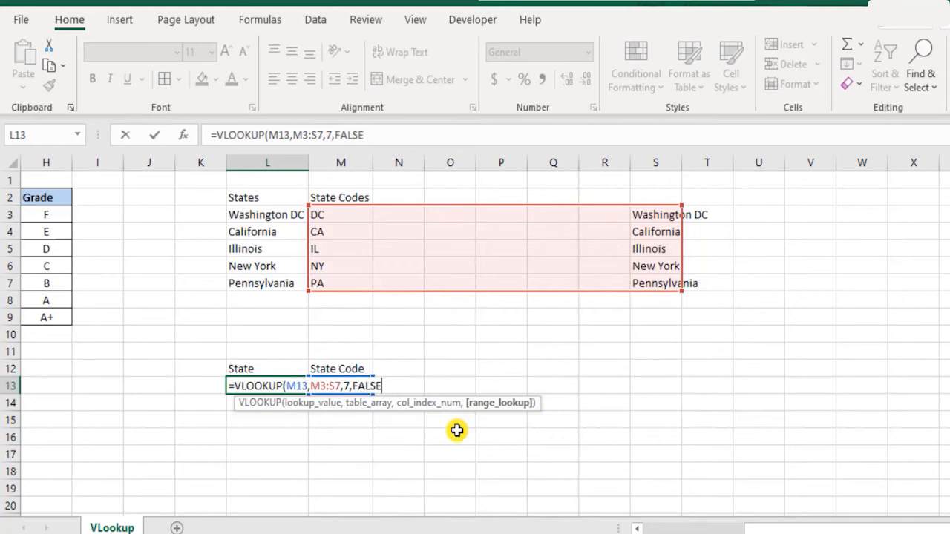
pyautogui.write(')')
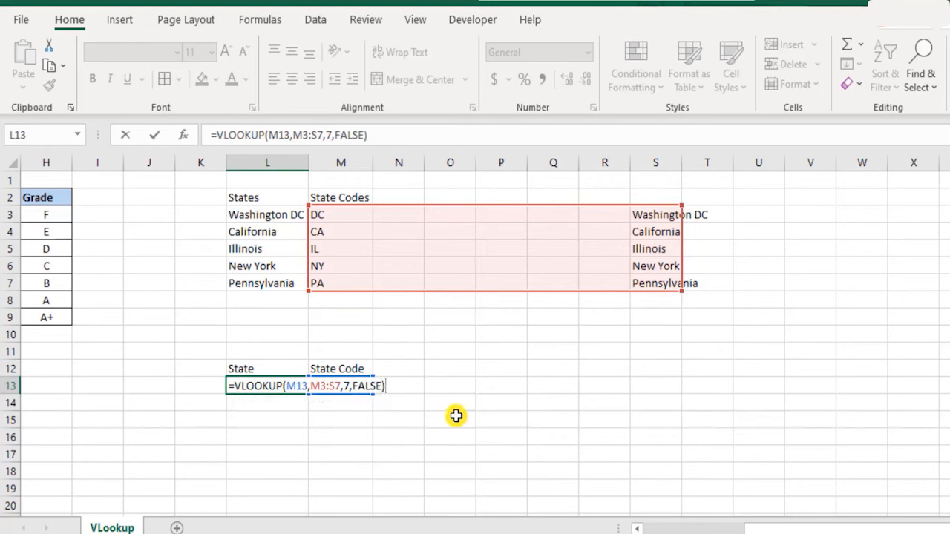
pyautogui.press('Return')
pyautogui.click(274, 387)
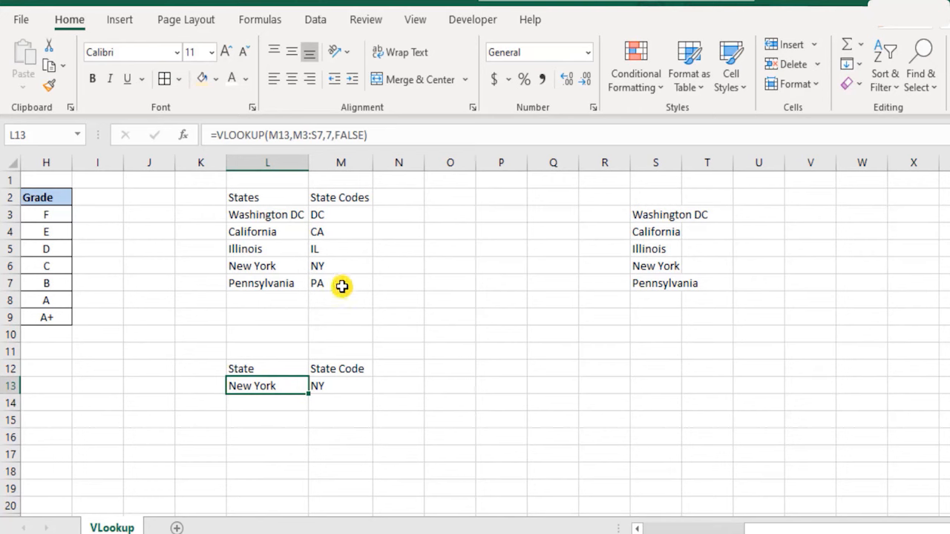
pyautogui.doubleClick(272, 386)
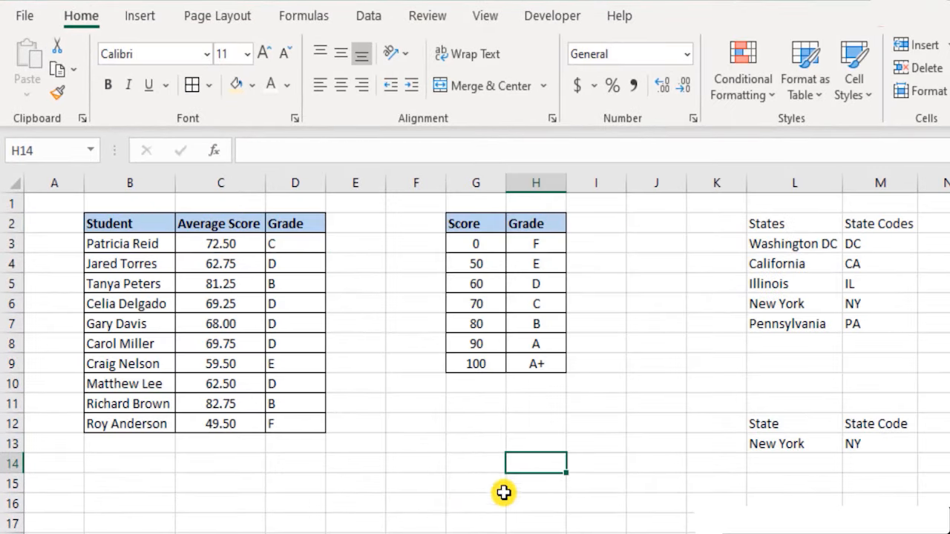
# Change the state code in M13 to GA and select the VLOOKUP cell L13 to check it
pyautogui.click(471, 482)
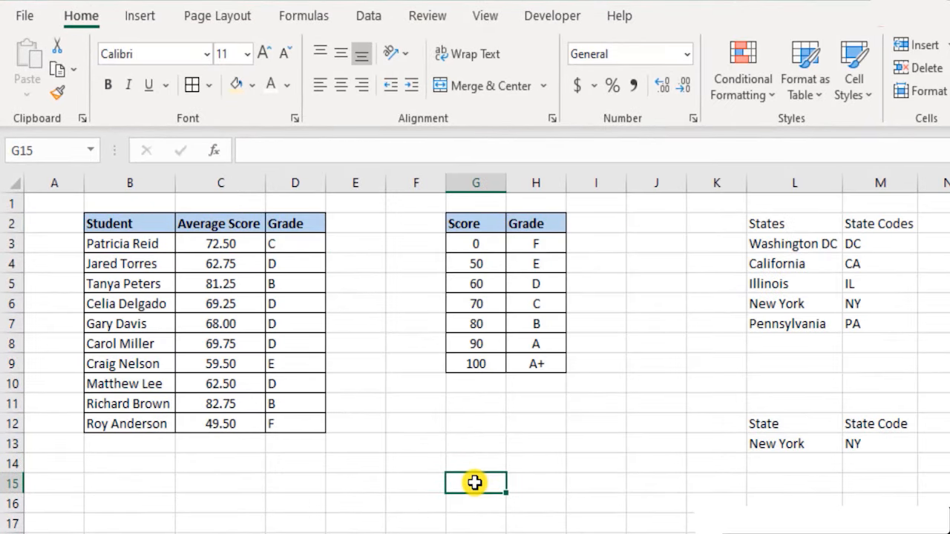
pyautogui.click(883, 443)
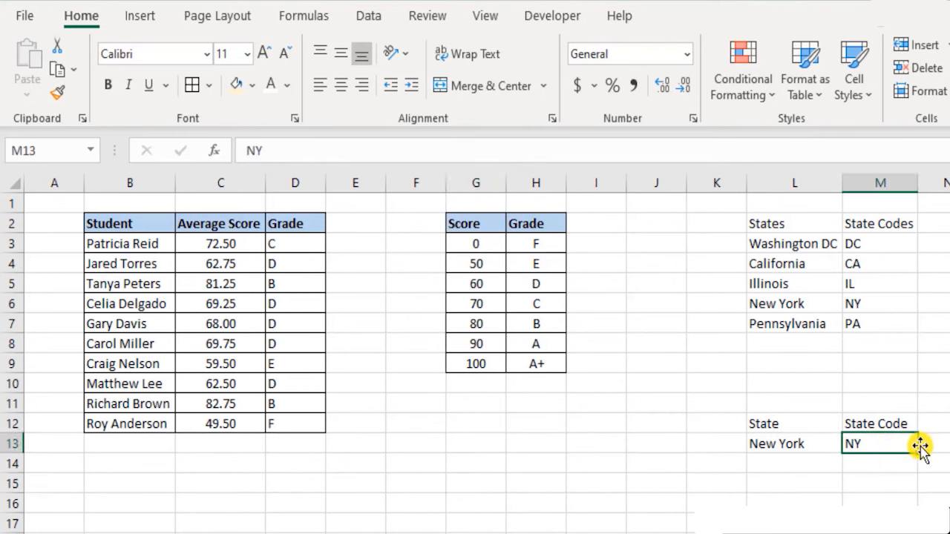
pyautogui.write('GA')
pyautogui.press('Return')
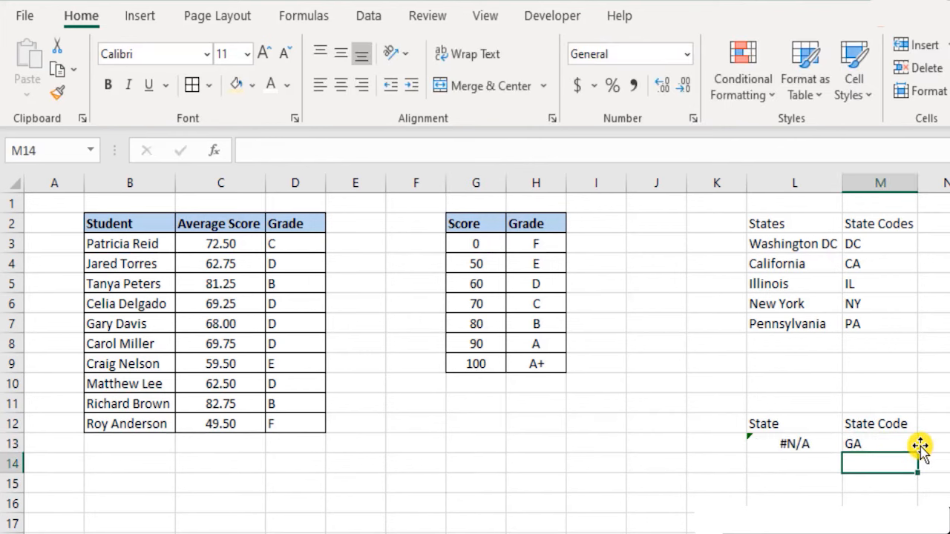
pyautogui.press('Up')
pyautogui.press('Left')
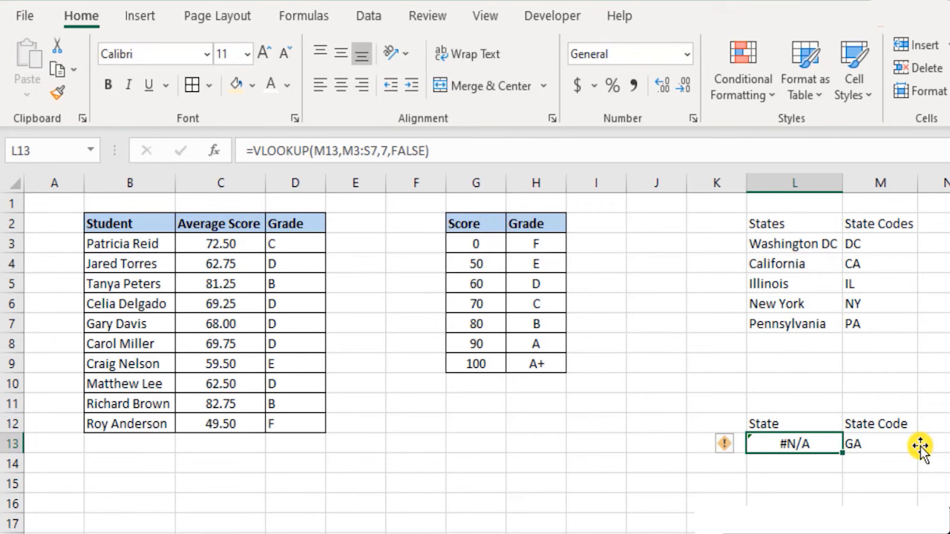
# Examine the L13 VLOOKUP result for state code GA and the cells between it and the States list
pyautogui.press('Up')
pyautogui.press('Up')
pyautogui.press('Up')
pyautogui.press('Up')
pyautogui.press('Up')
pyautogui.press('Up')
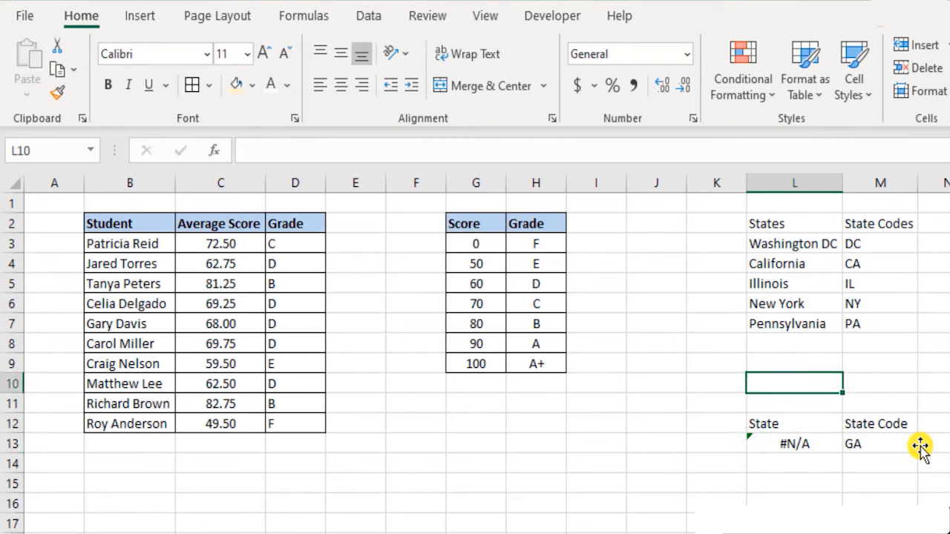
pyautogui.press('Down')
pyautogui.press('Down')
pyautogui.press('Down')
pyautogui.press('Down')
pyautogui.press('Down')
pyautogui.press('Down')
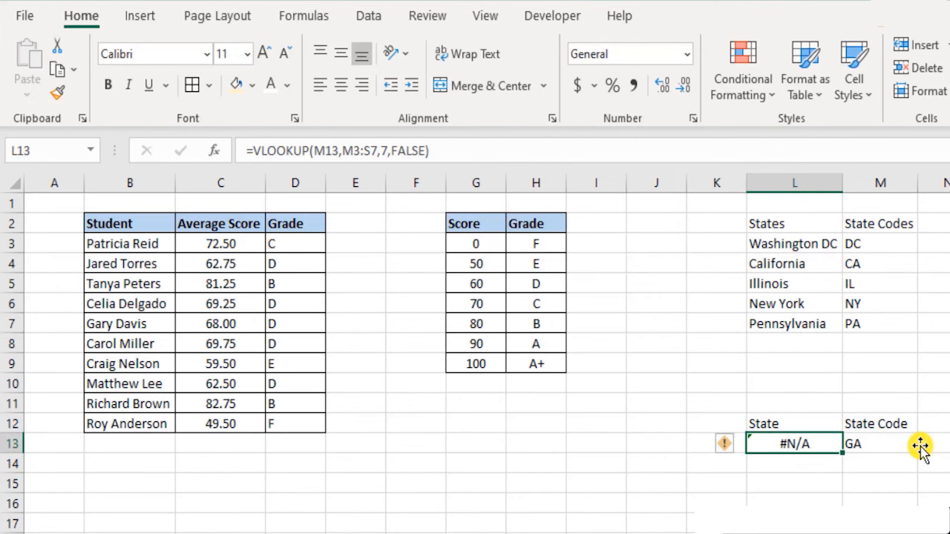
# Enter the function name IFERROR() as plain text in cell H14
pyautogui.click(515, 466)
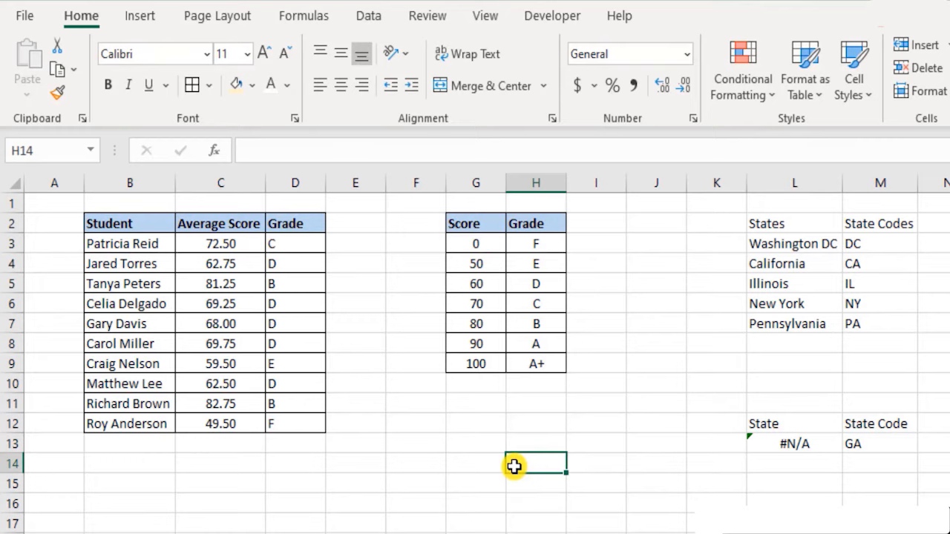
pyautogui.write('+IFER')
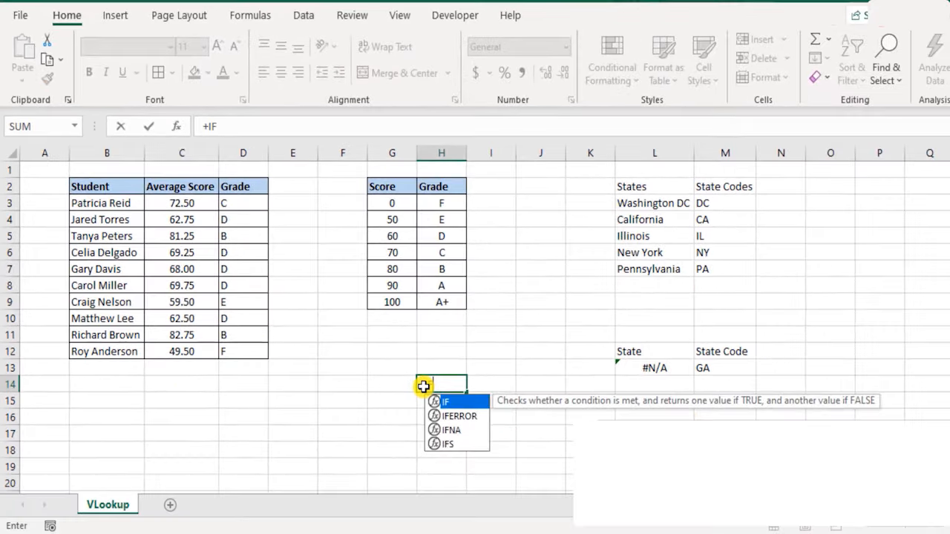
pyautogui.write('R')
pyautogui.press('Tab')
pyautogui.write(')')
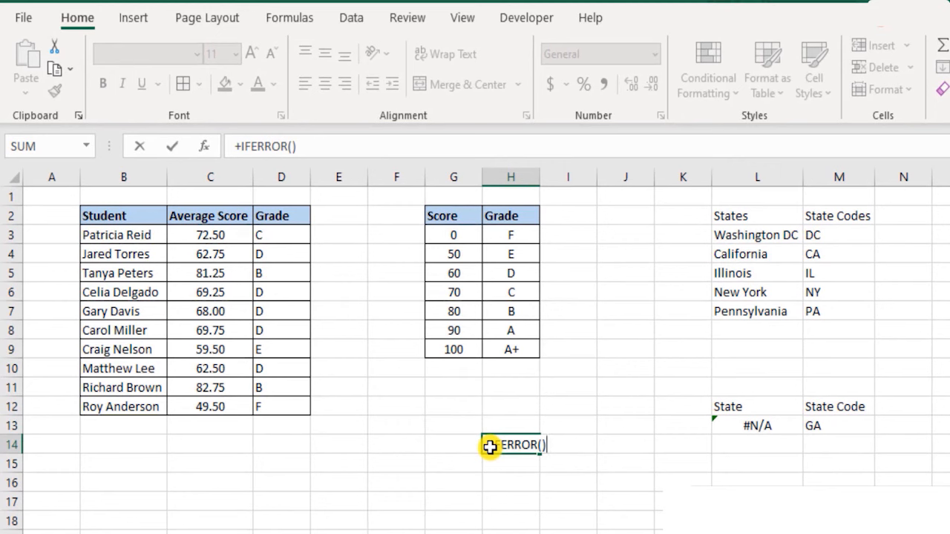
pyautogui.click(490, 448)
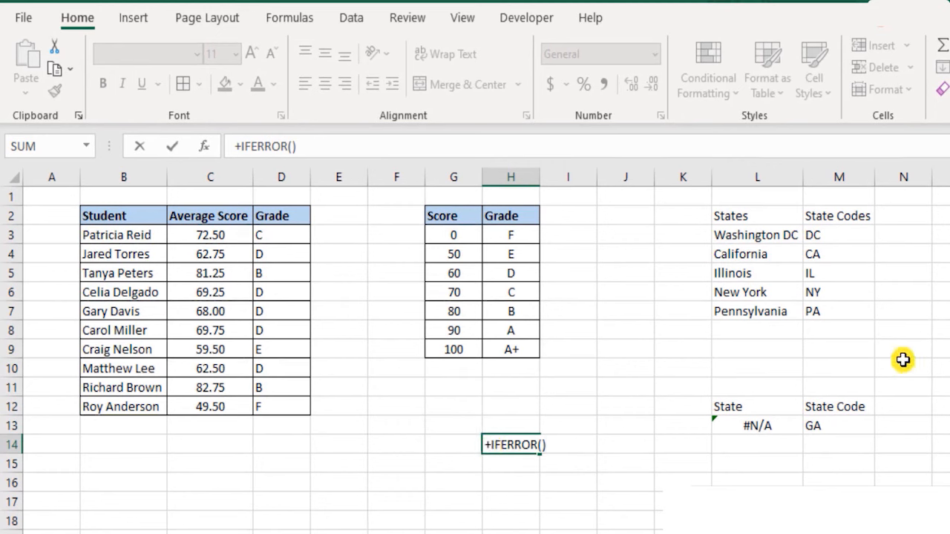
pyautogui.press('BackSpace')
pyautogui.press('Return')
# Enter the function name IFNA() as plain text in H15, and review H14 and the lookup cell L13
pyautogui.write('IFNA')
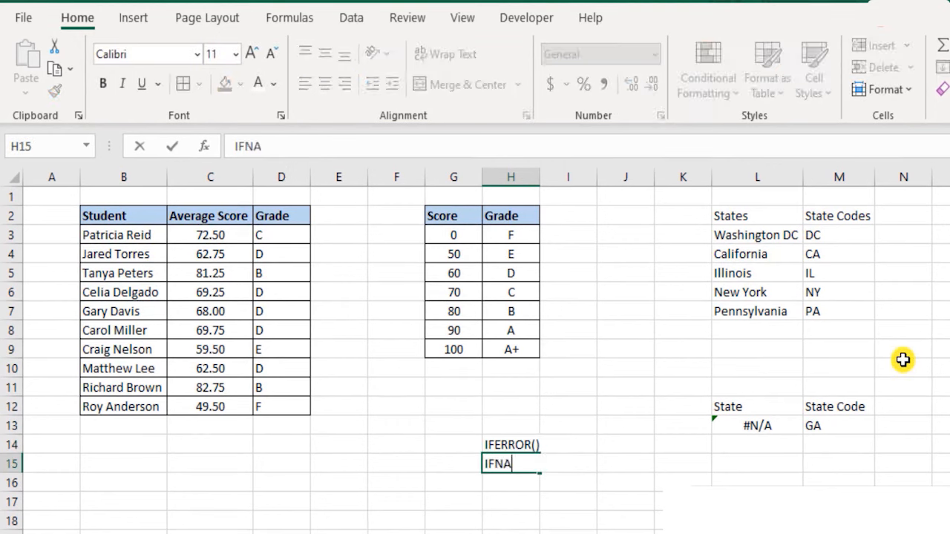
pyautogui.press('Return')
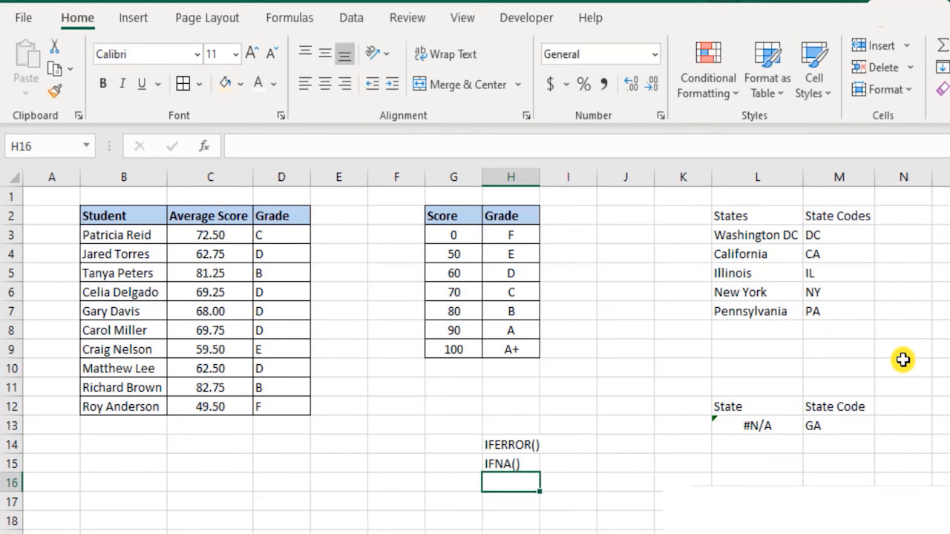
pyautogui.press('Up')
pyautogui.press('Up')
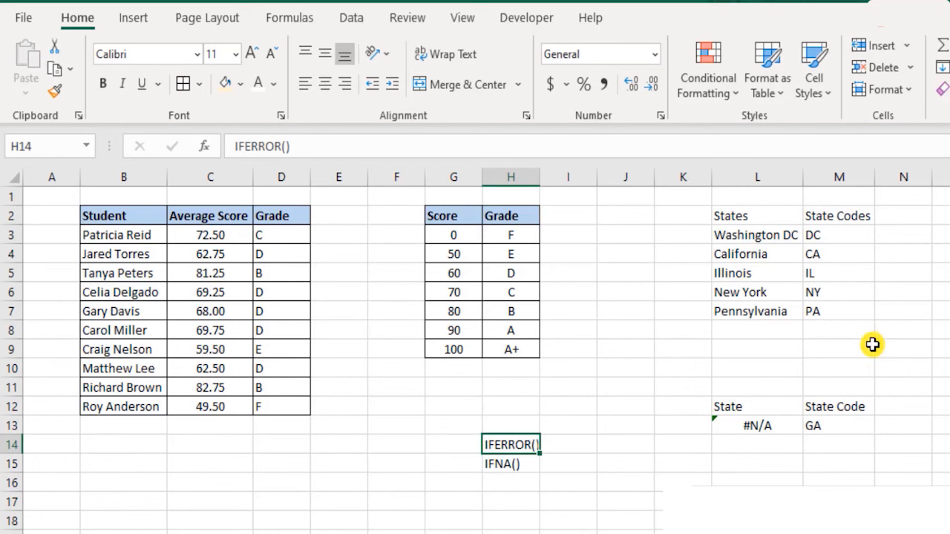
pyautogui.click(753, 426)
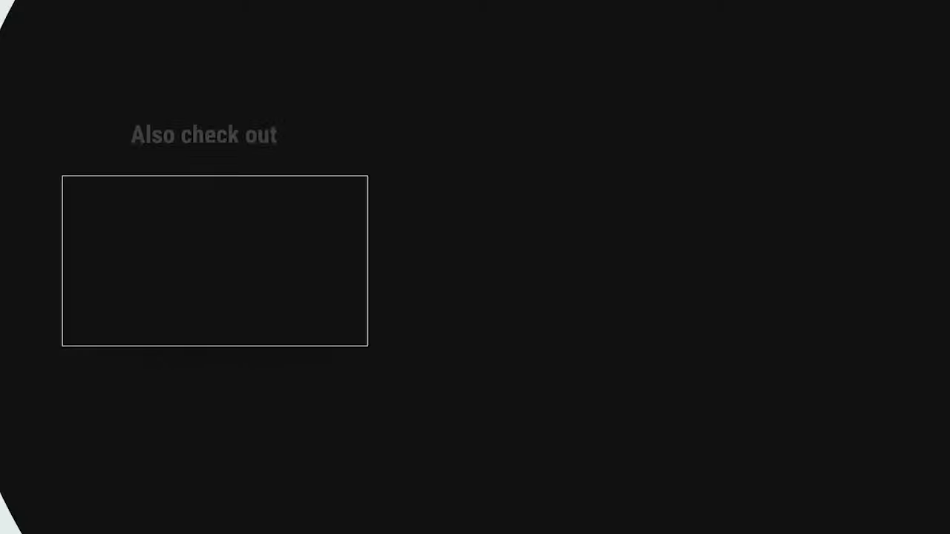